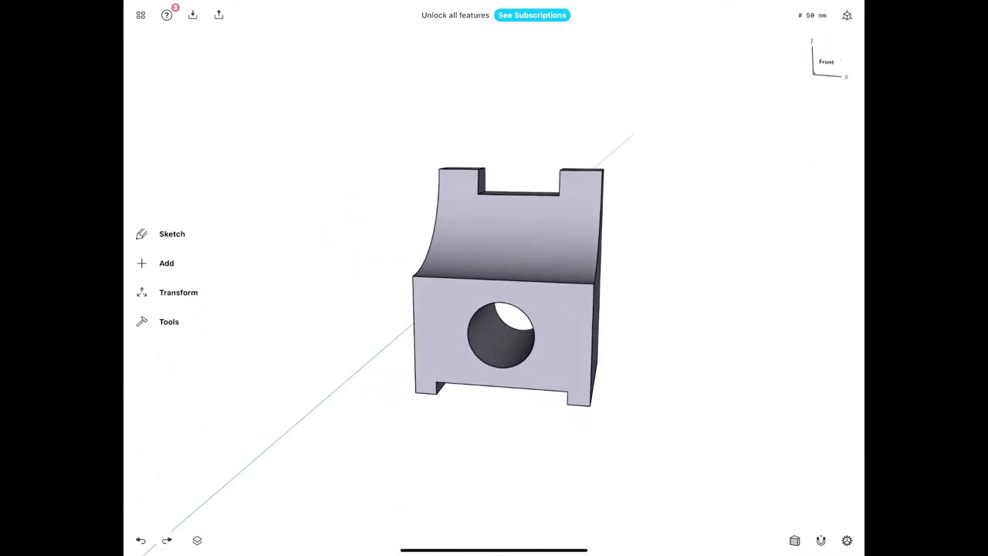
# Inspect the bracket in Shapr3D from its front, isometric and left sides
pyautogui.click(826, 61)
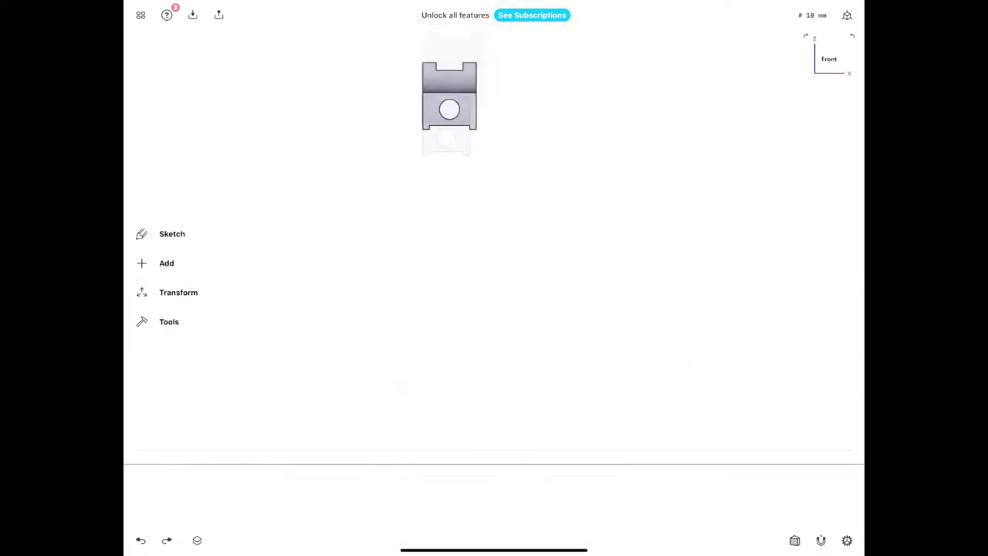
pyautogui.scroll(3, 390, 210)
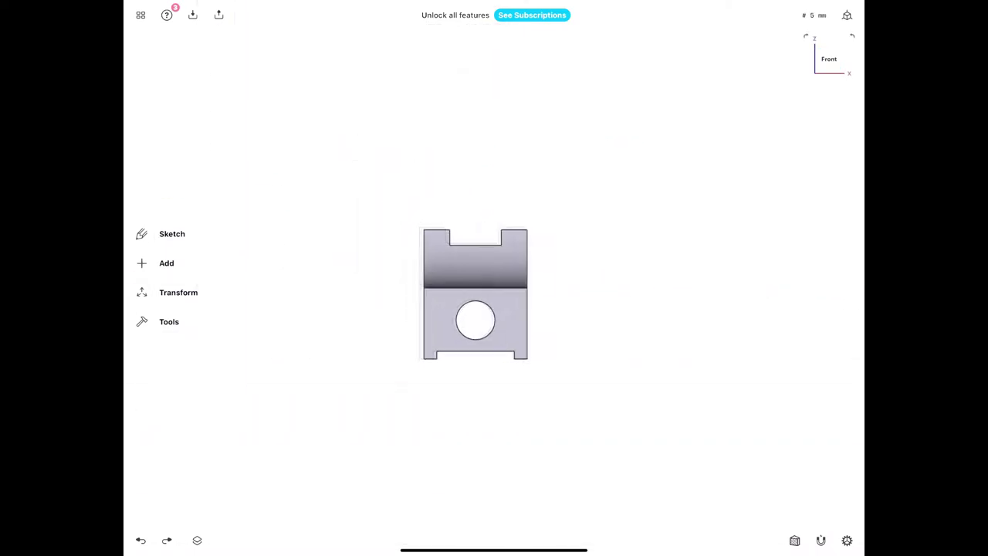
pyautogui.scroll(5, 489, 343)
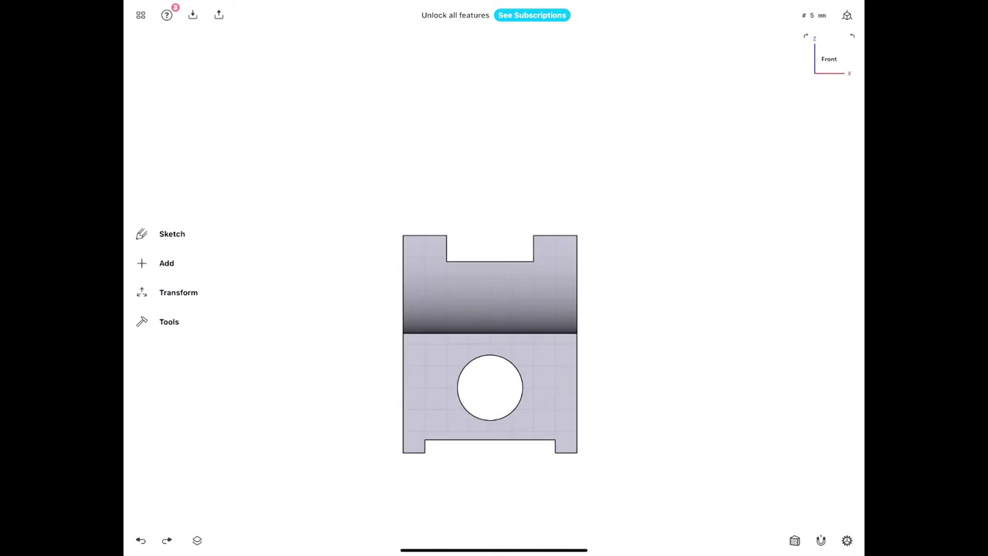
pyautogui.scroll(3, 506, 290)
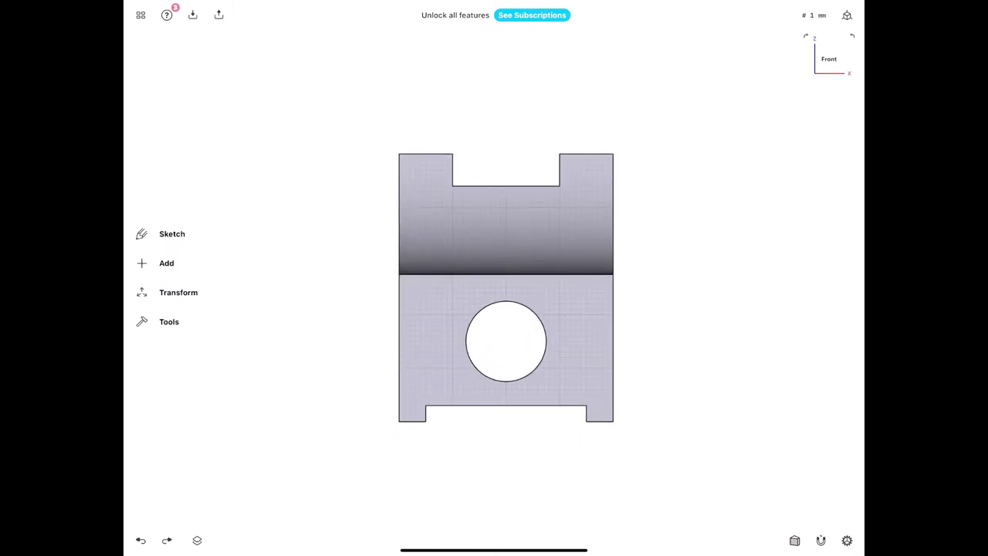
pyautogui.click(829, 59)
pyautogui.click(828, 59)
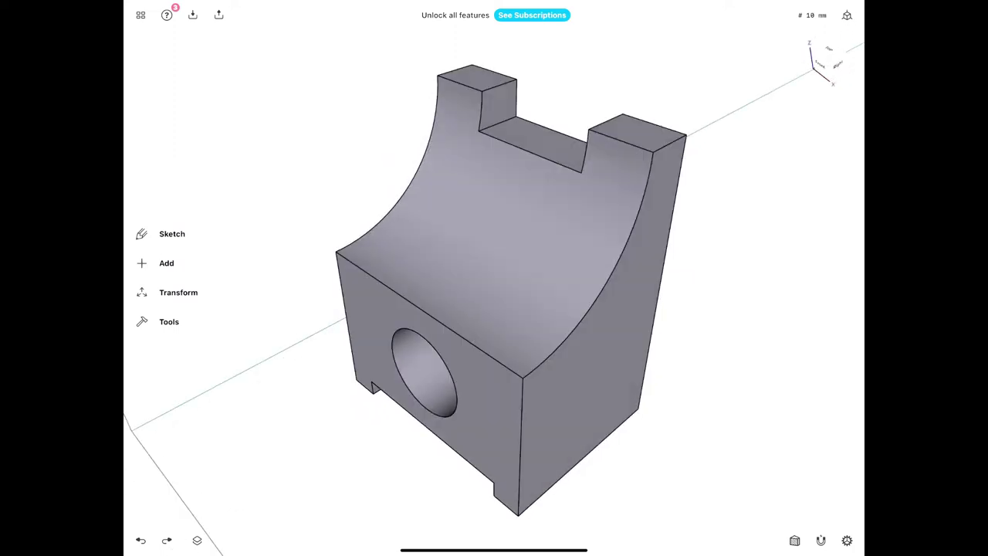
pyautogui.moveTo(540, 309); pyautogui.dragTo(695, 294)
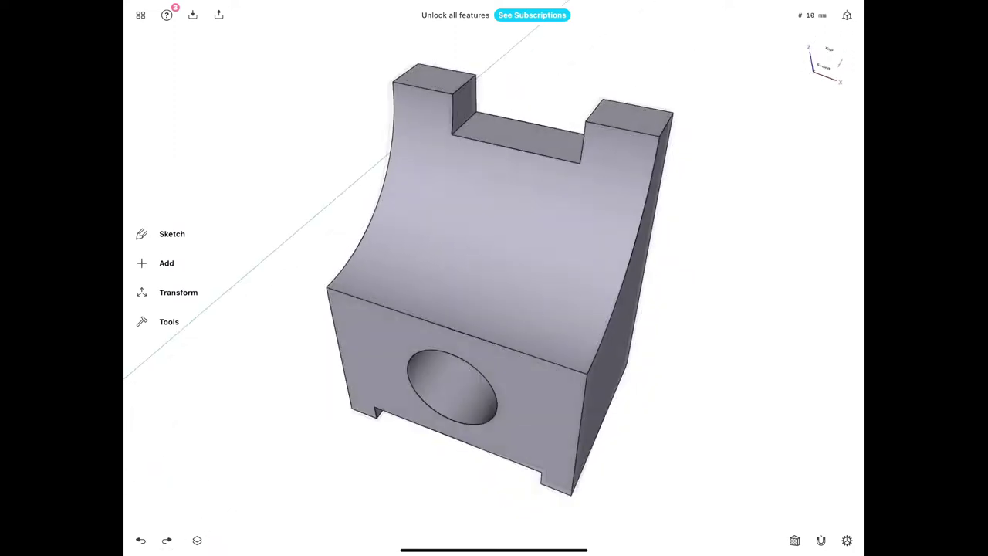
pyautogui.click(818, 63)
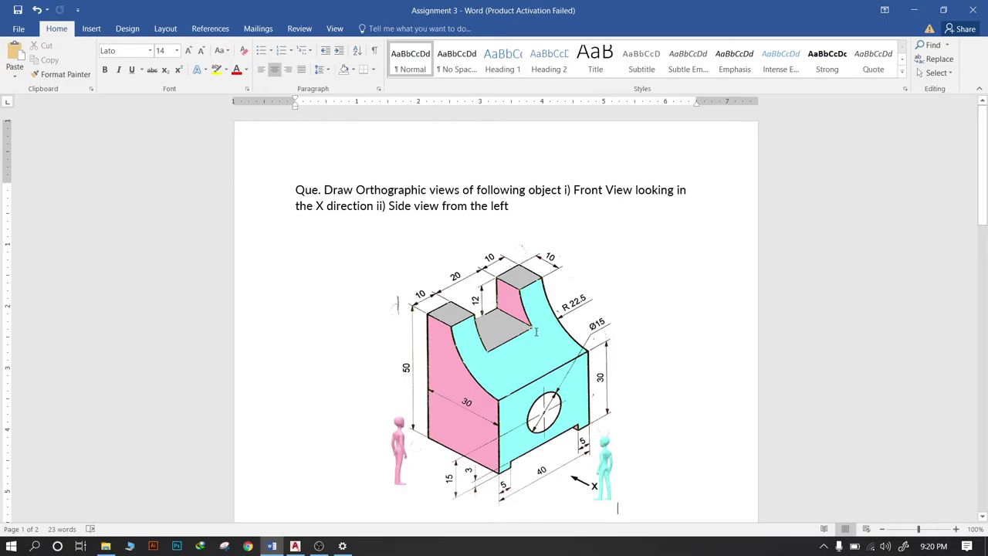
# Copy the bracket reference picture from the Word assignment to the clipboard
pyautogui.click(523, 318)
pyautogui.rightClick(524, 318)
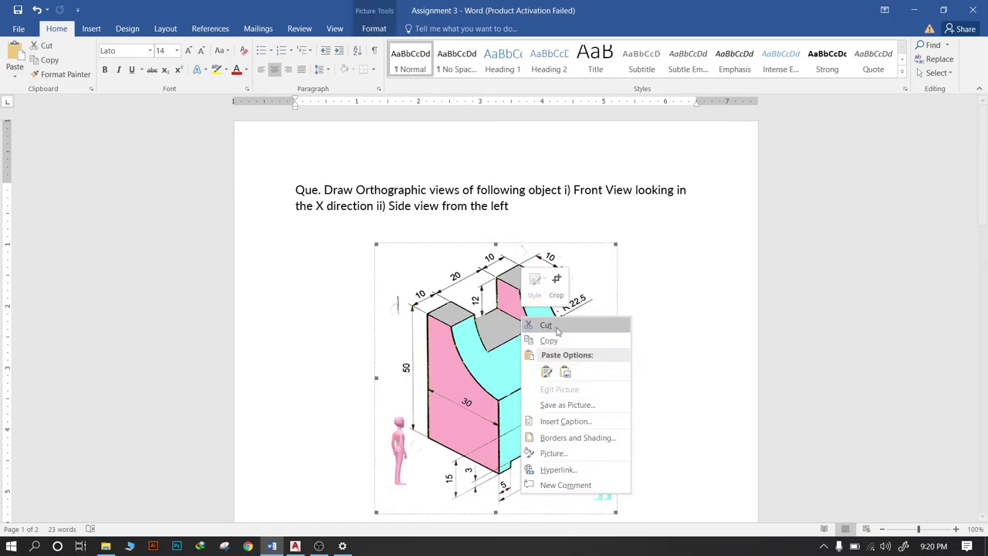
pyautogui.click(549, 341)
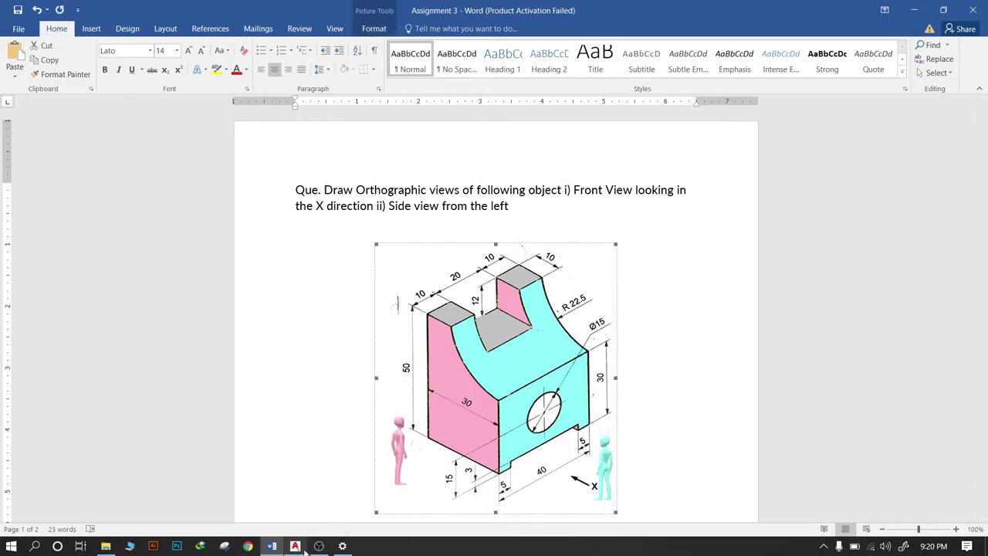
pyautogui.click(303, 548)
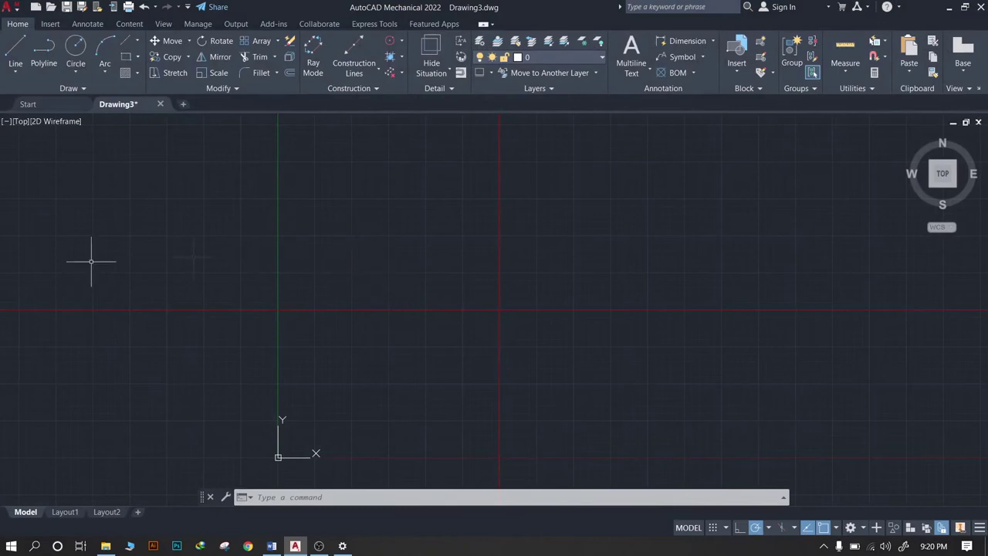
# Paste the bracket picture into the drawing at a picked point, keeping the default OLE text size
pyautogui.rightClick(115, 172)
pyautogui.moveTo(151, 207)
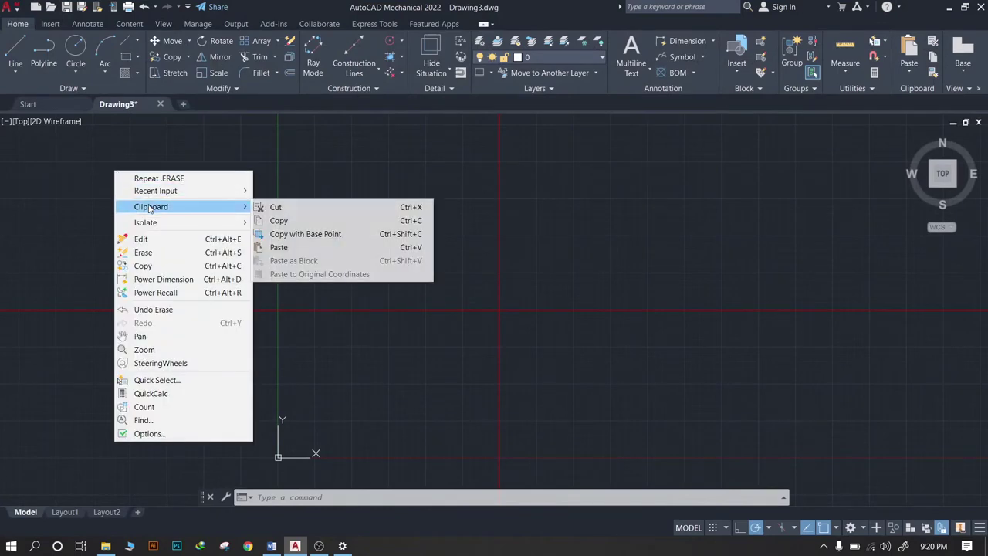
pyautogui.click(295, 247)
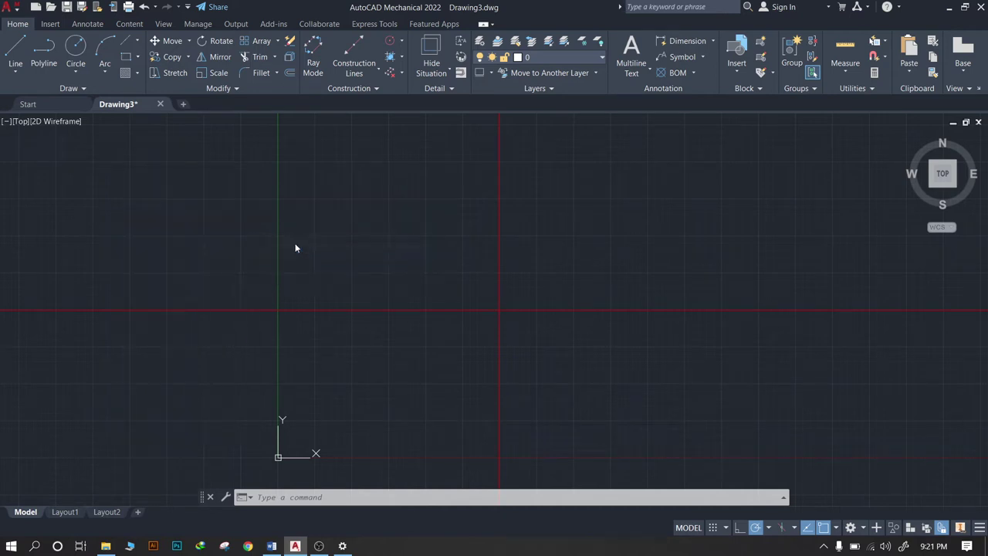
pyautogui.click(124, 172)
pyautogui.click(522, 319)
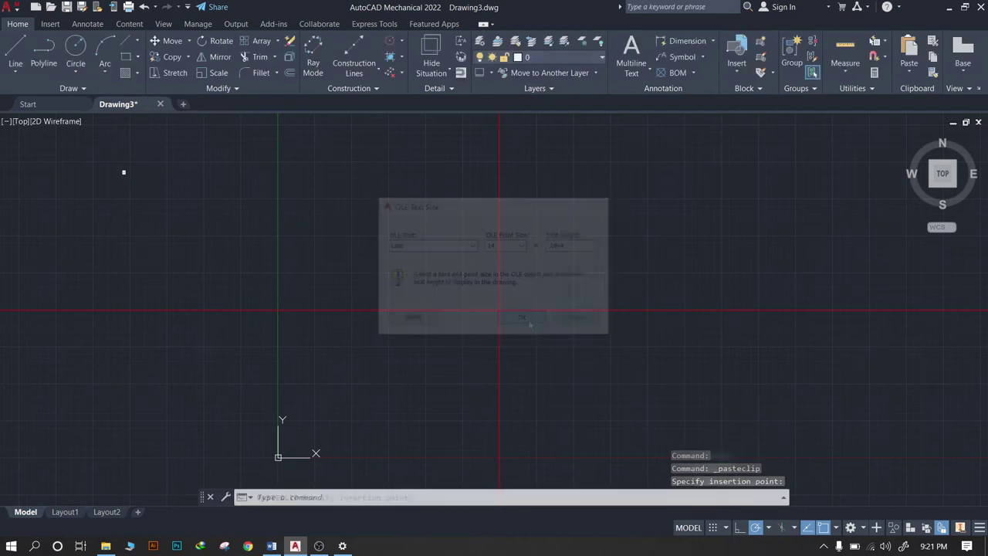
# Resize the pasted picture with its corner grip, enlarging and then shrinking it to fit
pyautogui.scroll(2, 148, 174)
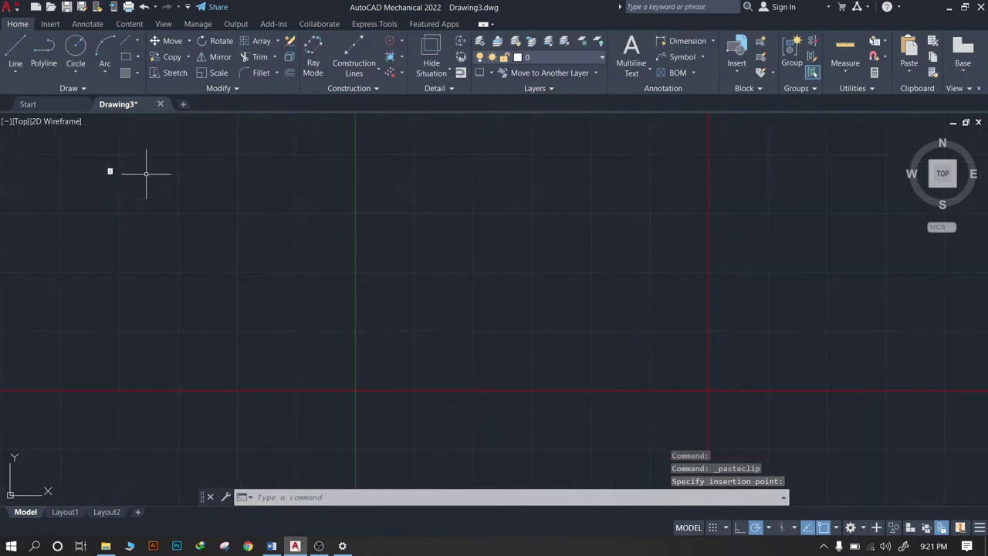
pyautogui.click(110, 171)
pyautogui.scroll(-3, 111, 173)
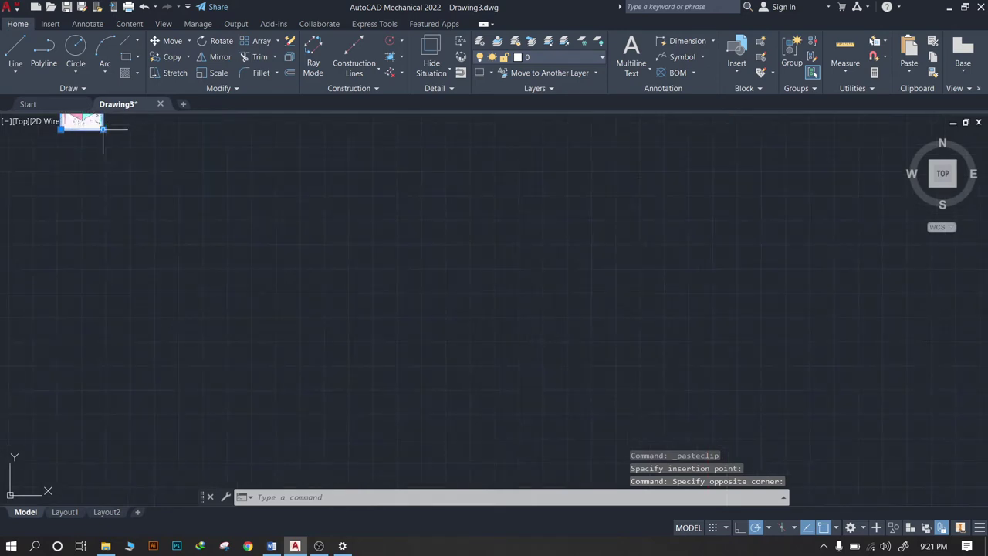
pyautogui.click(103, 129)
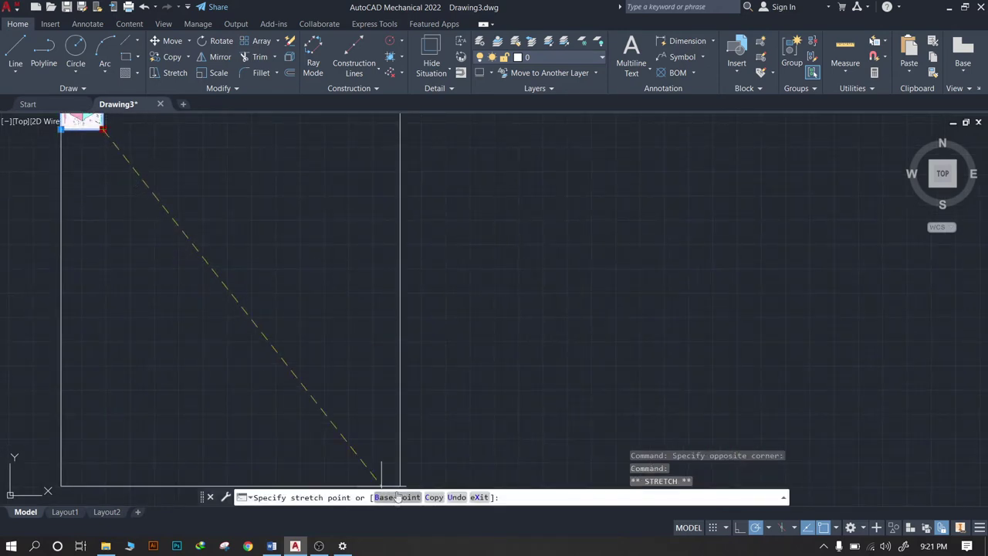
pyautogui.click(511, 377)
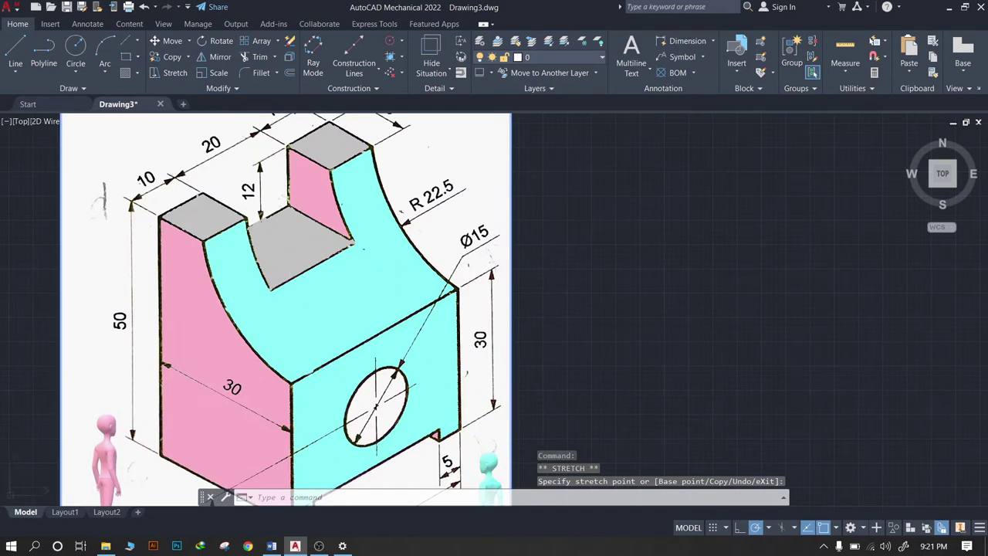
pyautogui.scroll(-10, 511, 377)
pyautogui.scroll(-3, 322, 245)
pyautogui.click(317, 248)
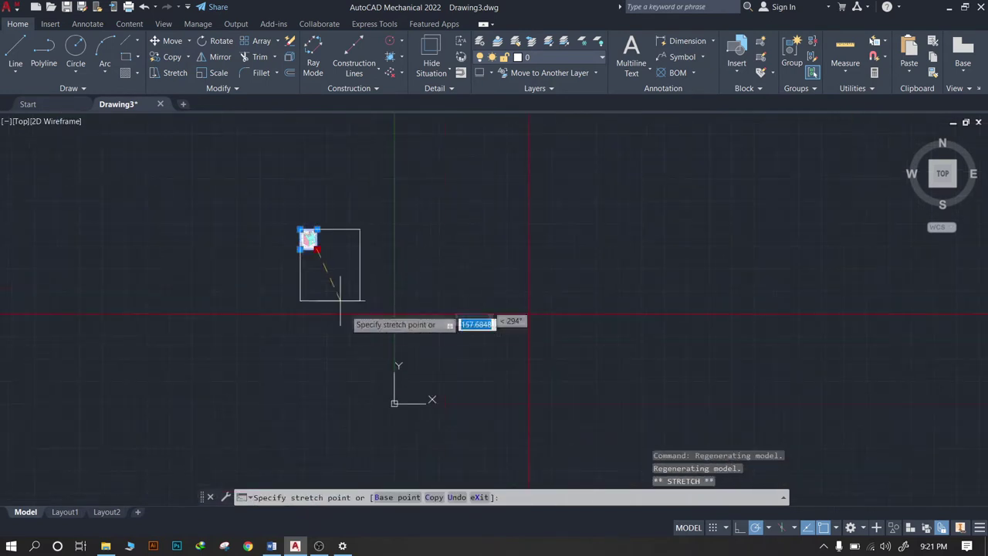
pyautogui.click(384, 320)
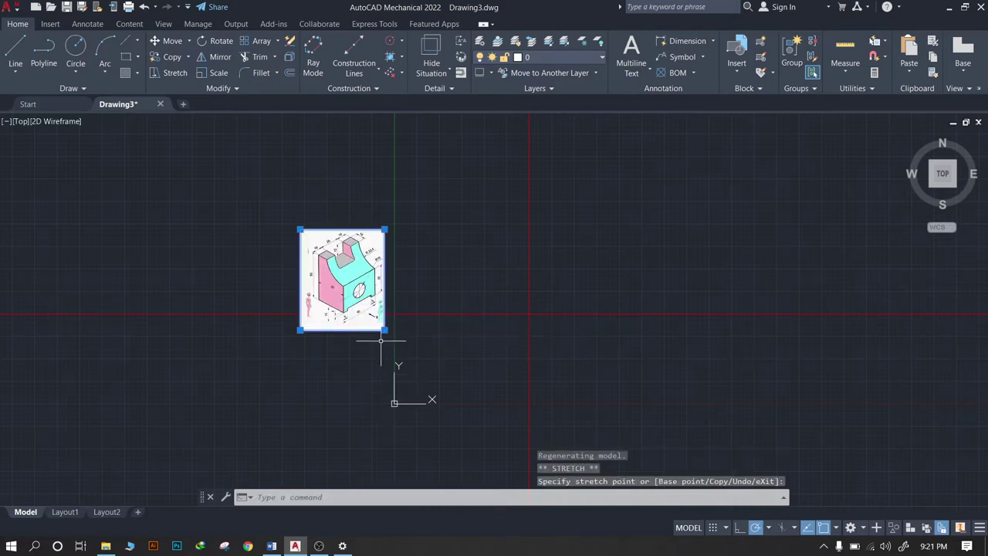
pyautogui.scroll(2, 382, 342)
pyautogui.press('Escape')
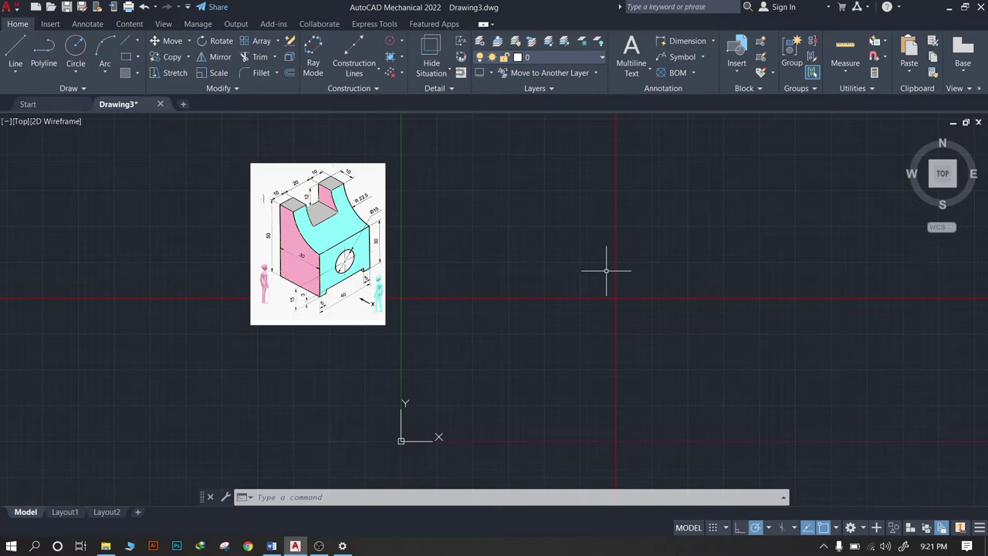
pyautogui.moveTo(646, 262); pyautogui.dragTo(511, 314, button='middle')
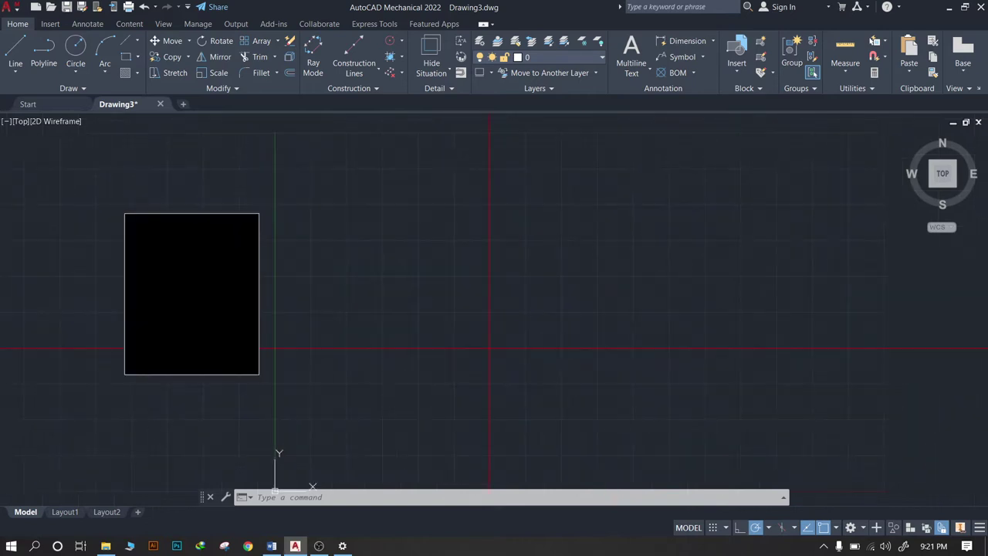
pyautogui.click(360, 348)
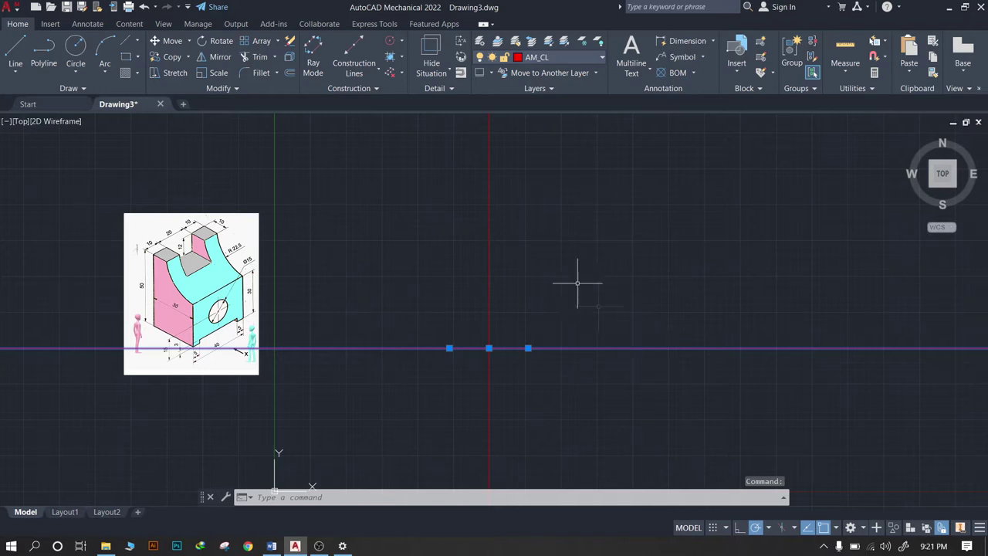
pyautogui.click(487, 217)
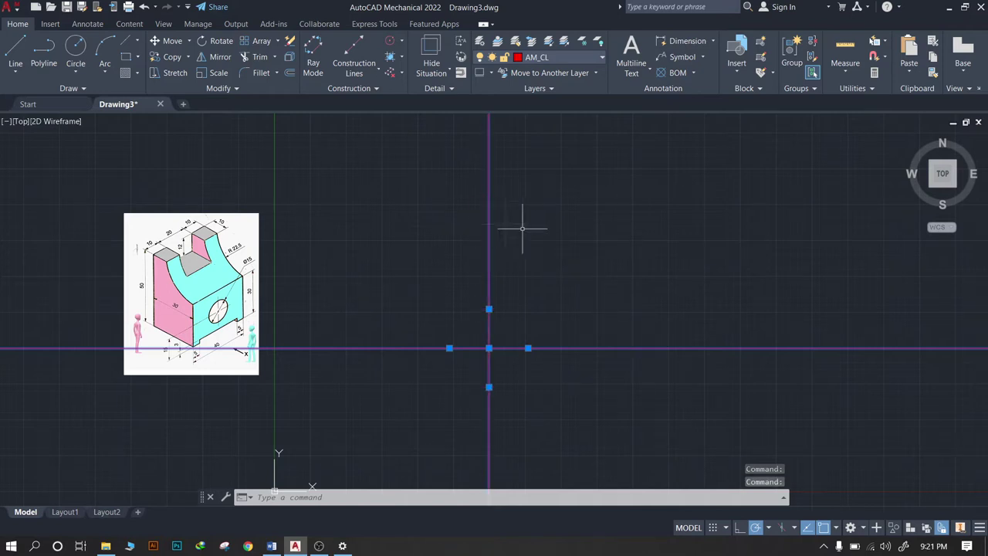
pyautogui.press('Escape')
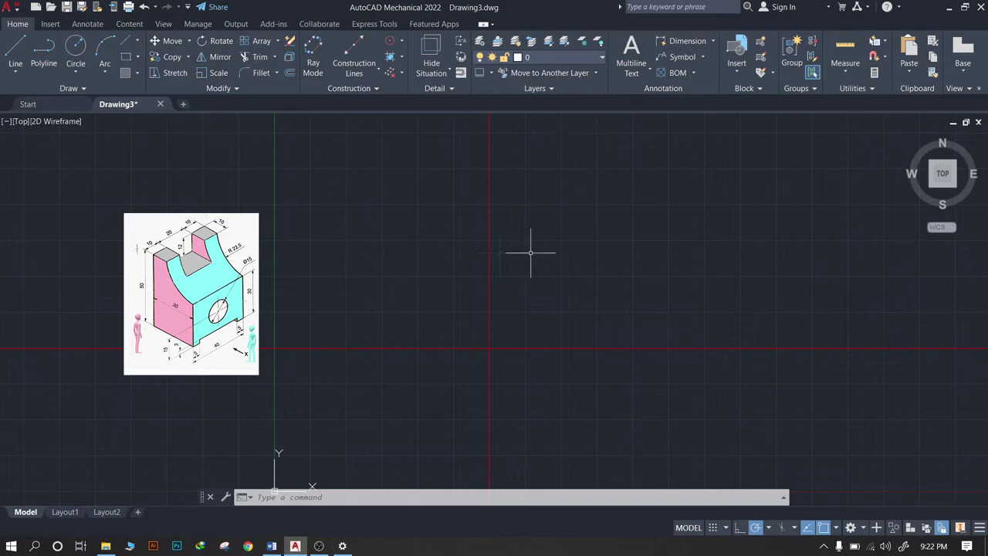
pyautogui.scroll(-2, 432, 251)
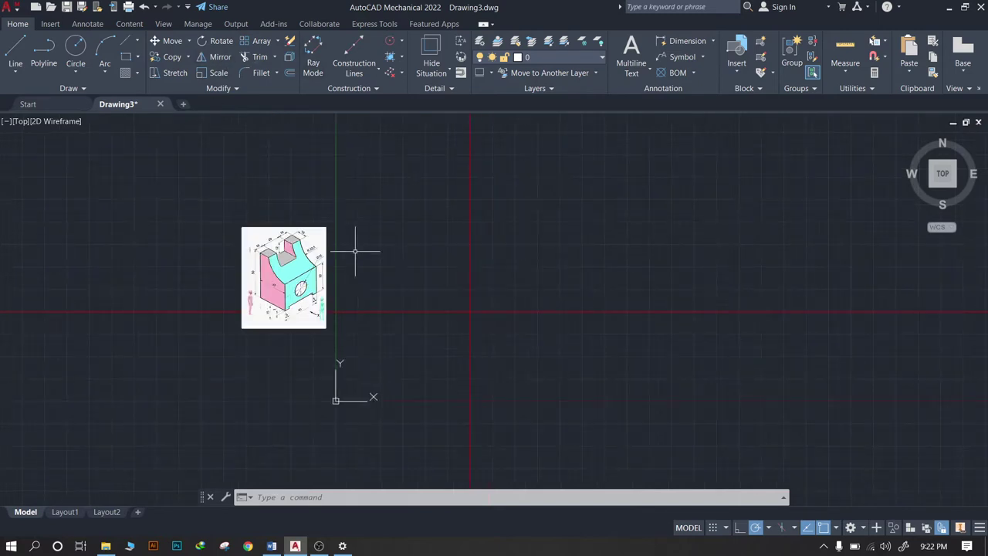
pyautogui.scroll(2, 355, 254)
pyautogui.scroll(2, 401, 285)
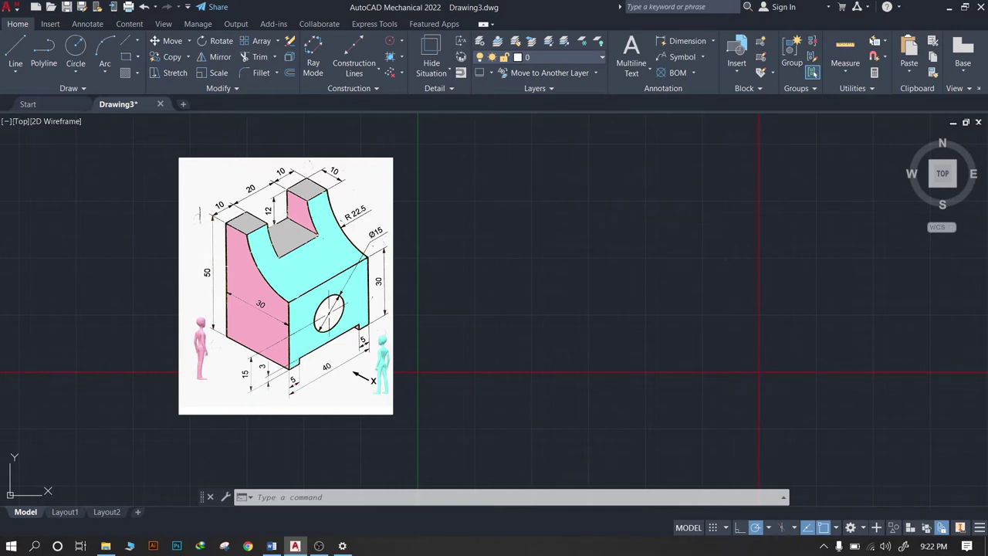
pyautogui.scroll(-2, 490, 292)
pyautogui.moveTo(584, 302); pyautogui.dragTo(439, 297, button='middle')
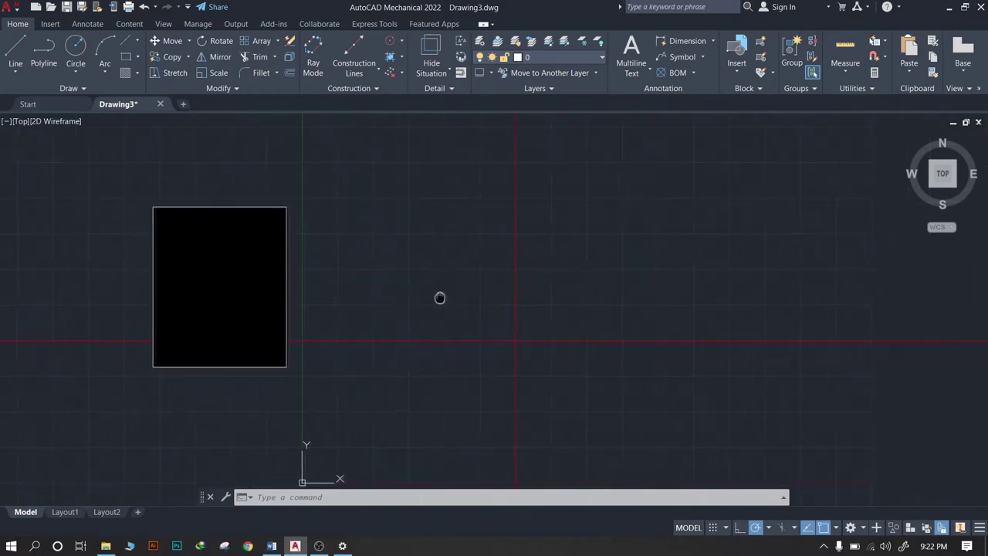
pyautogui.scroll(2, 237, 268)
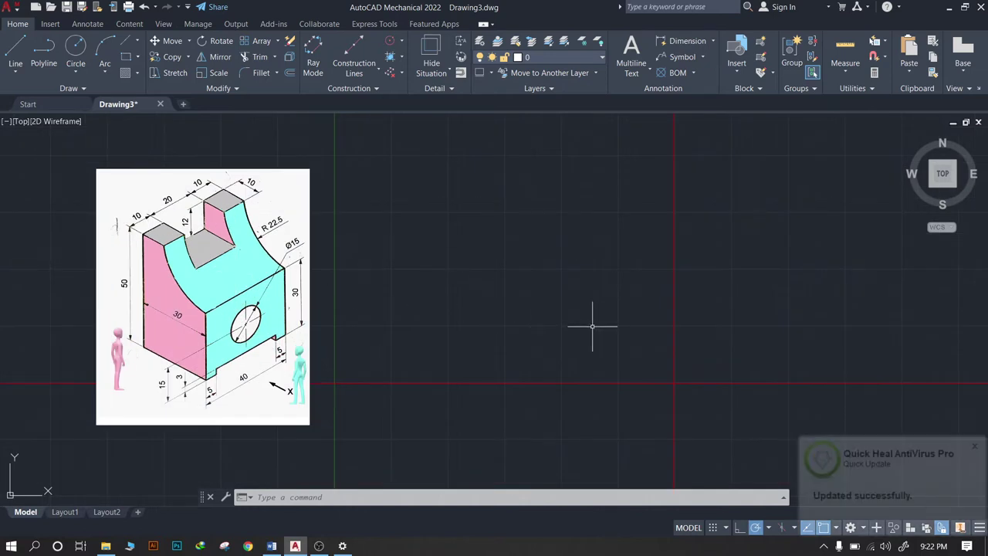
pyautogui.click(973, 484)
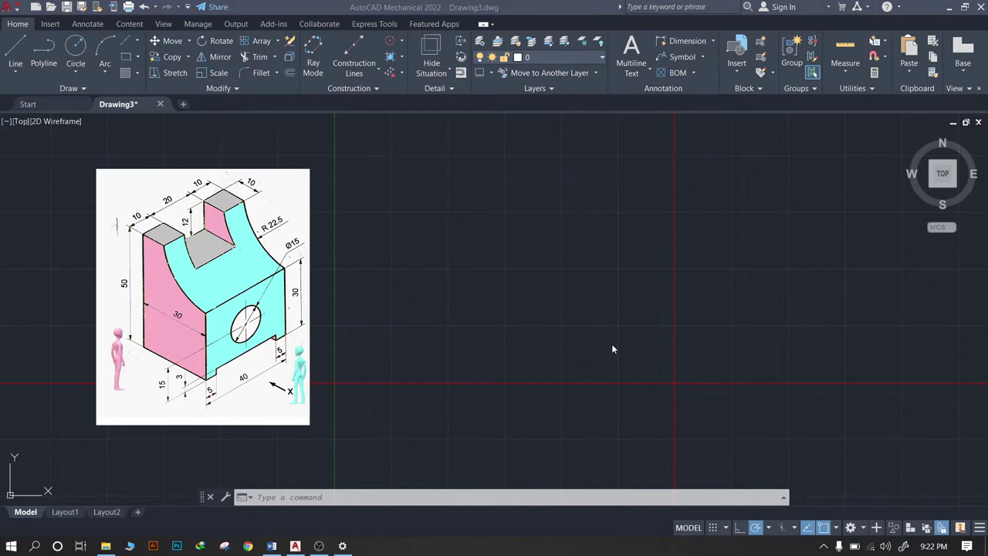
pyautogui.scroll(-4, 680, 309)
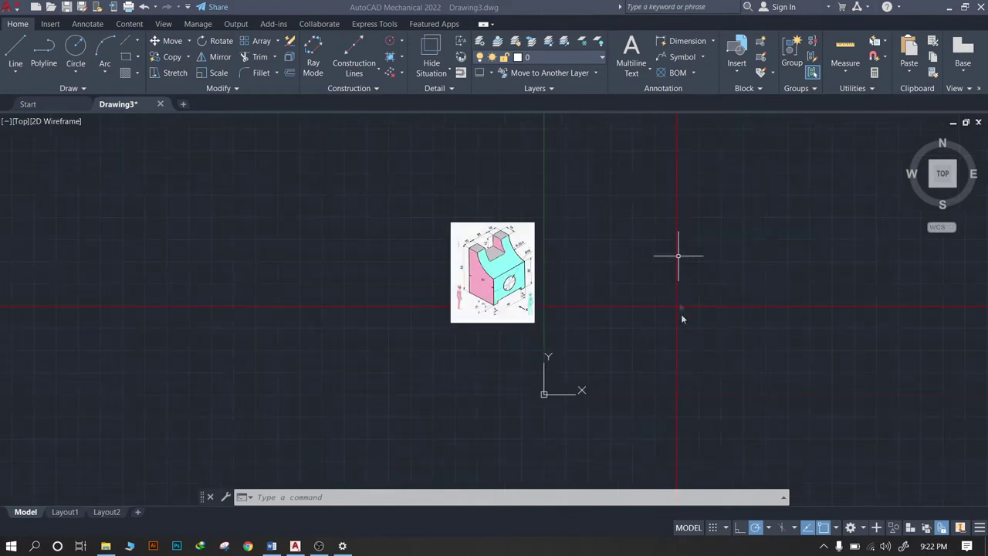
pyautogui.scroll(2, 680, 312)
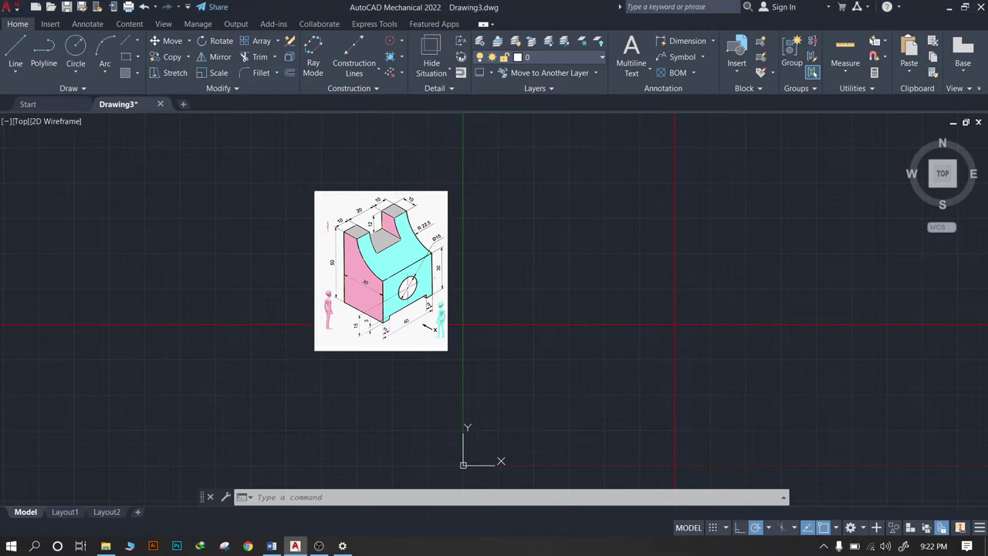
pyautogui.click(674, 349)
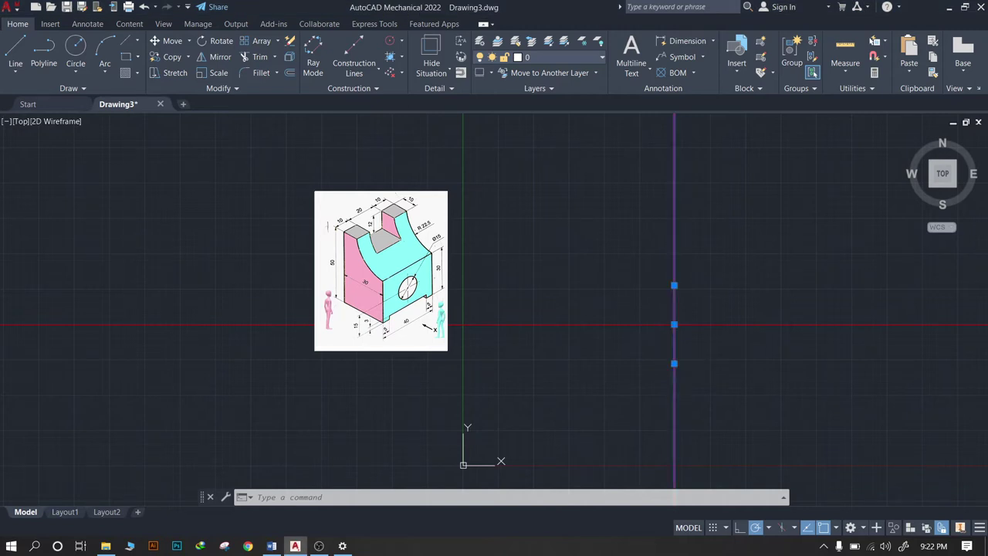
# Offset the vertical guide 15 units left and right, and the horizontal guide 15 units up
pyautogui.click(290, 74)
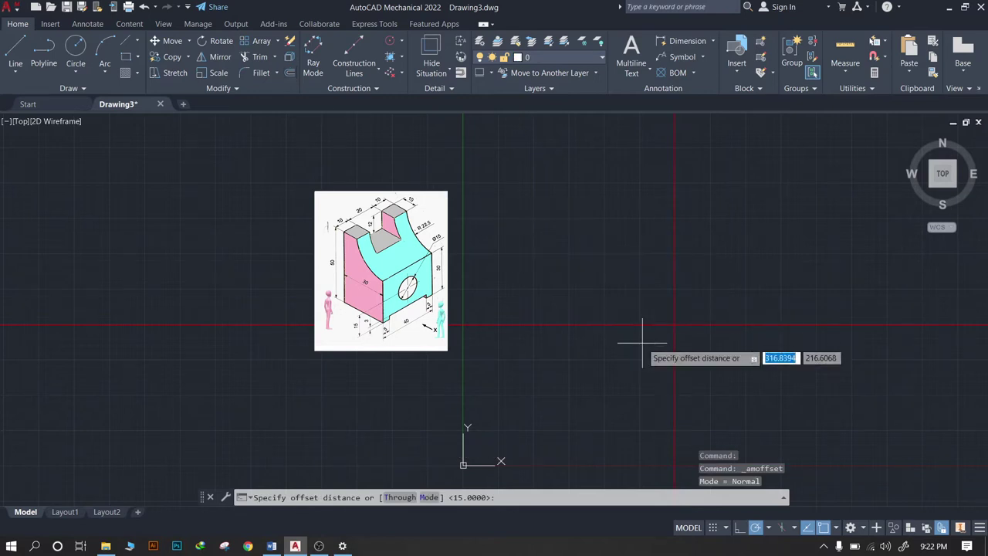
pyautogui.write('15')
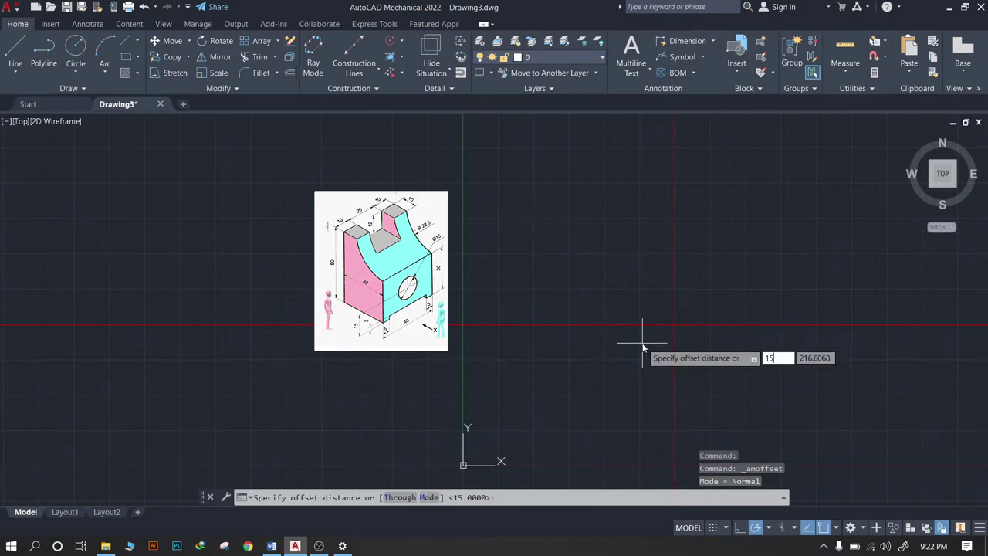
pyautogui.press('Return')
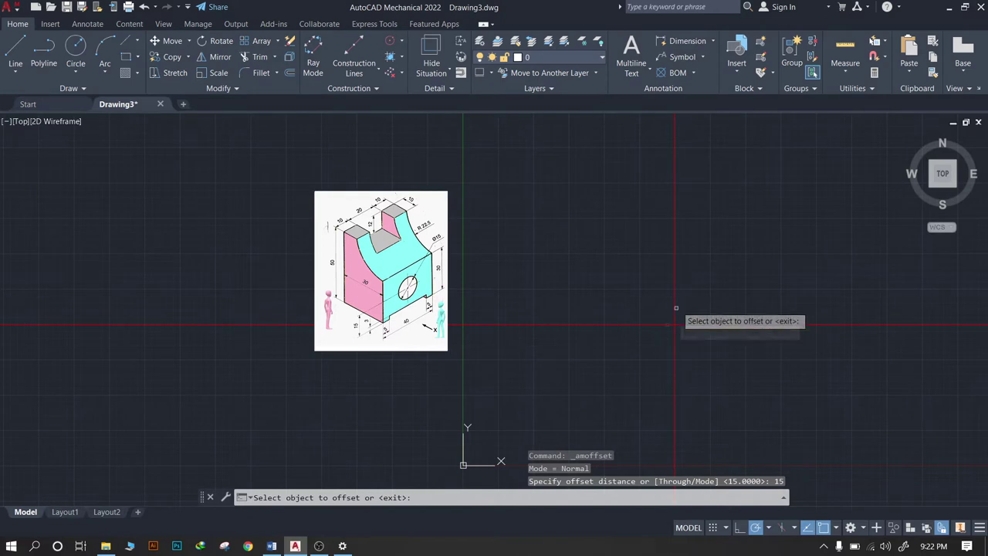
pyautogui.click(675, 284)
pyautogui.click(623, 278)
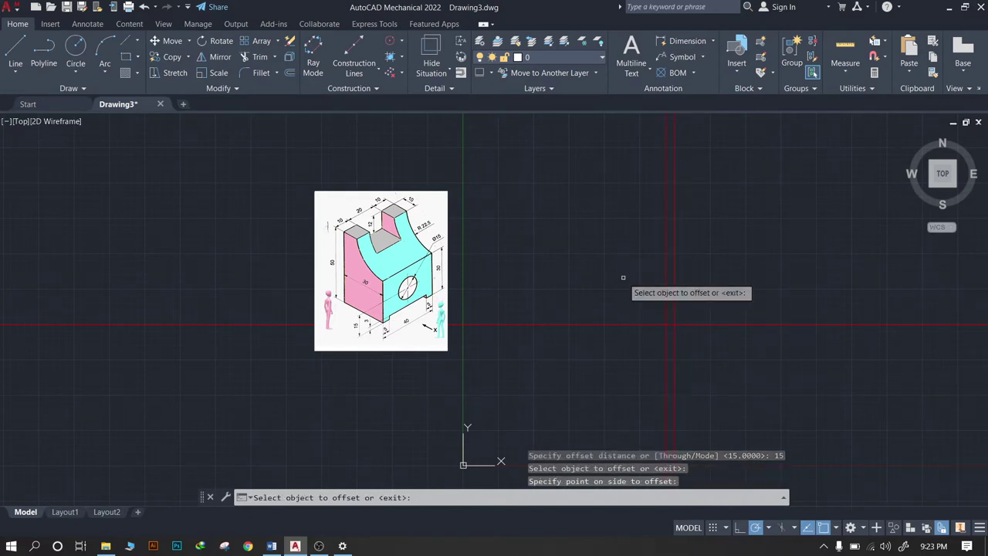
pyautogui.click(702, 280)
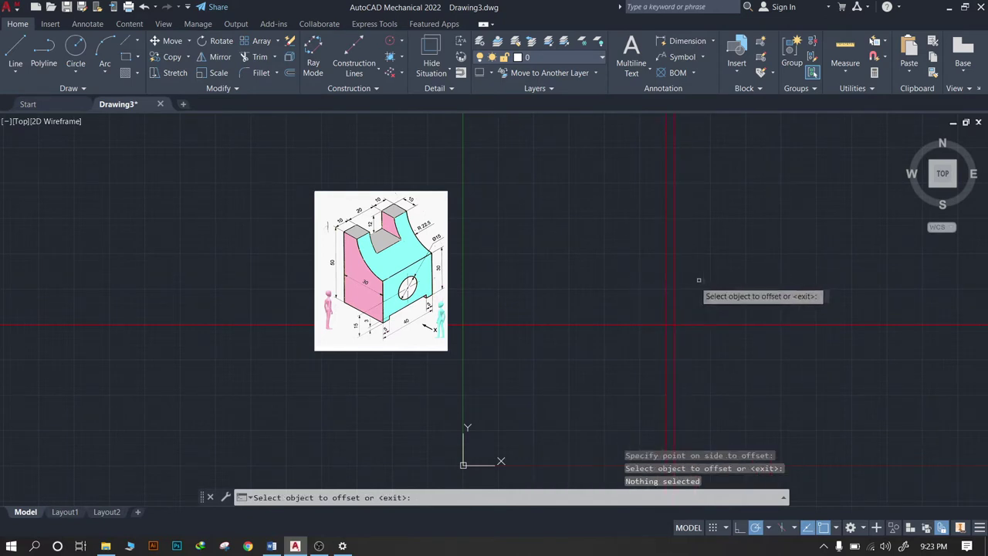
pyautogui.click(674, 284)
pyautogui.click(741, 324)
pyautogui.scroll(2, 726, 327)
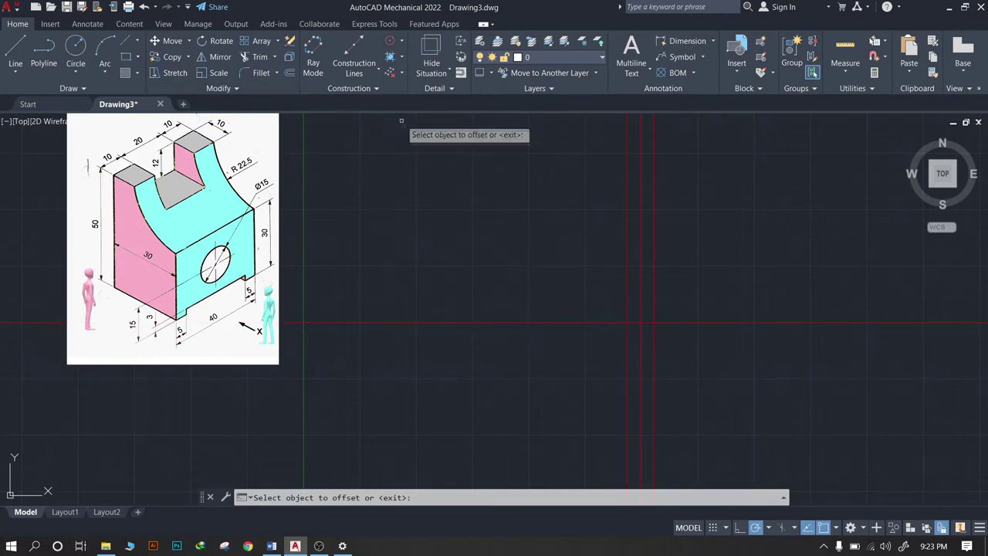
pyautogui.click(457, 324)
pyautogui.click(469, 287)
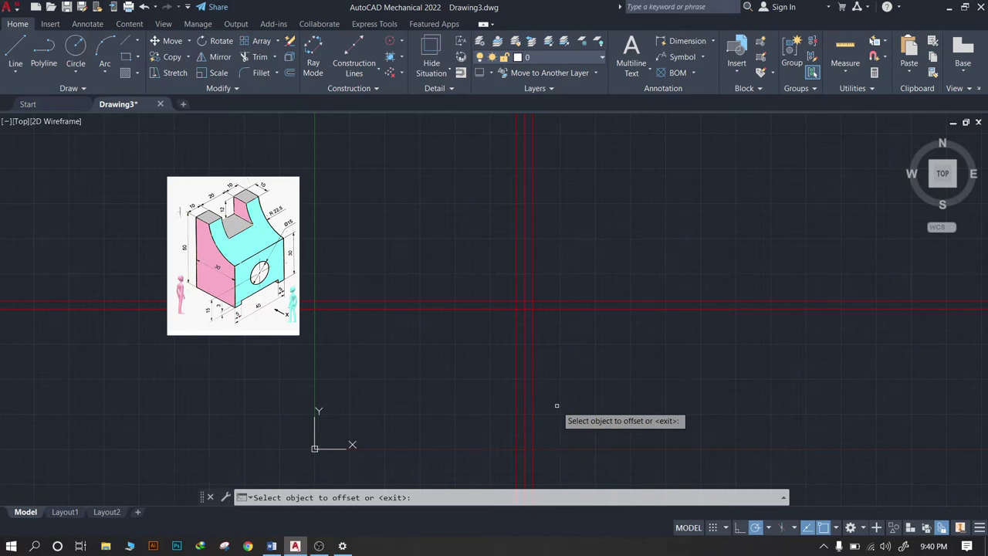
# Offset the horizontal red line by 15 and select the right vertical line to copy
pyautogui.click(430, 309)
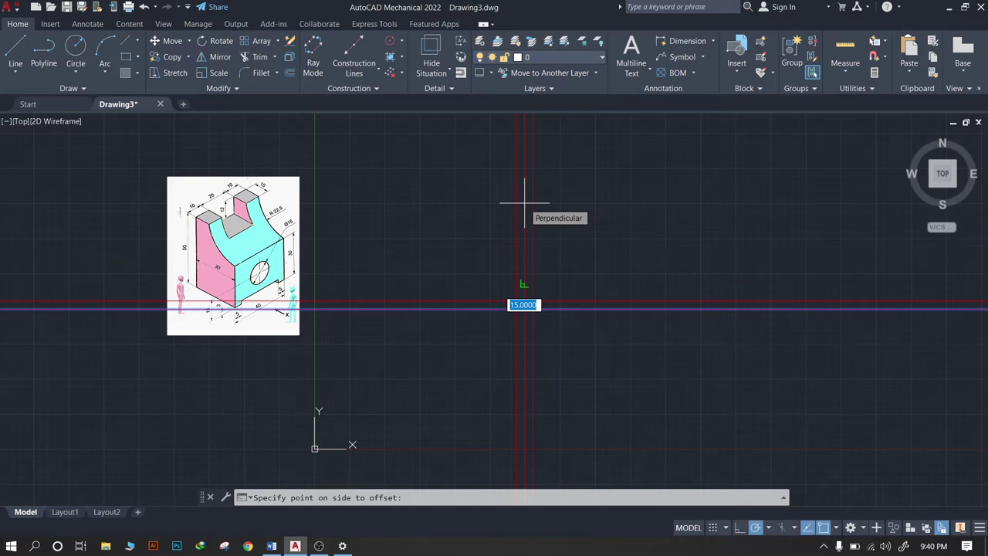
pyautogui.click(524, 203)
pyautogui.click(525, 207)
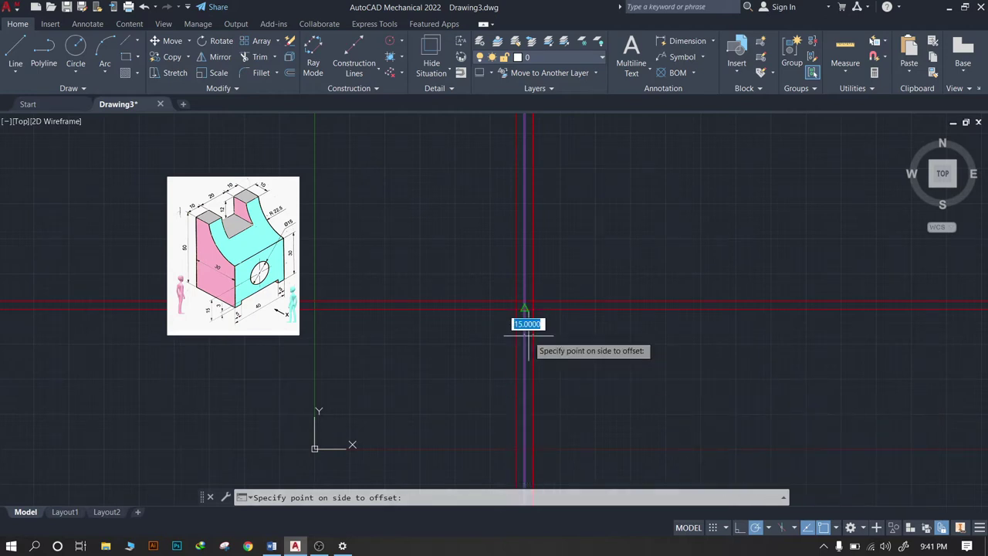
# Place the last 15-unit copy of the vertical line, end Offset, and frame the line grid
pyautogui.click(518, 401)
pyautogui.press('Escape')
pyautogui.scroll(3, 522, 262)
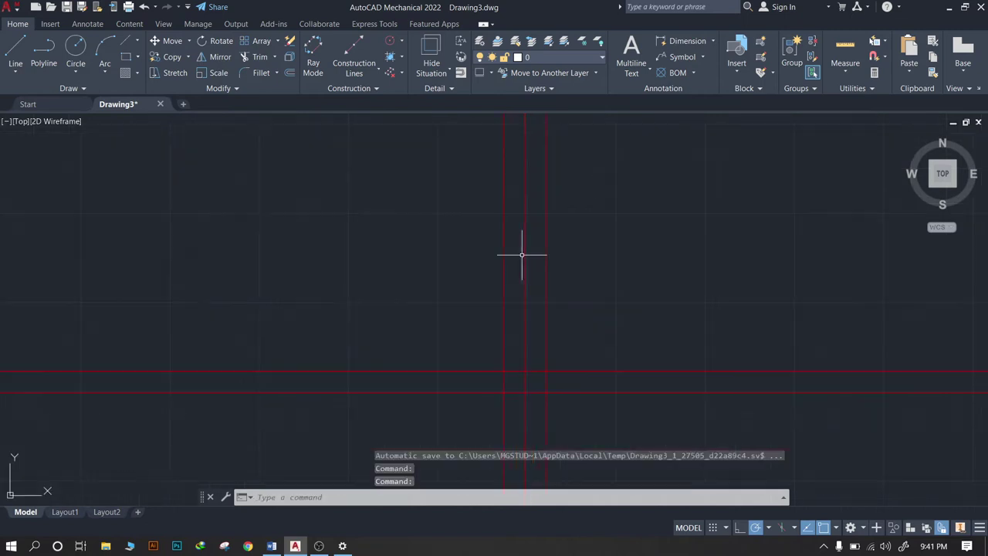
pyautogui.scroll(-2, 521, 254)
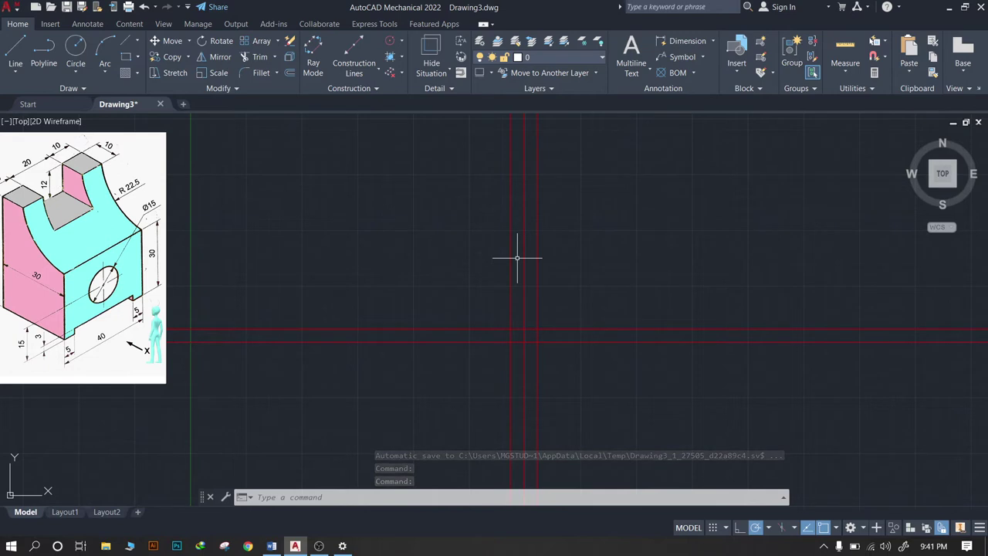
pyautogui.scroll(-2, 379, 244)
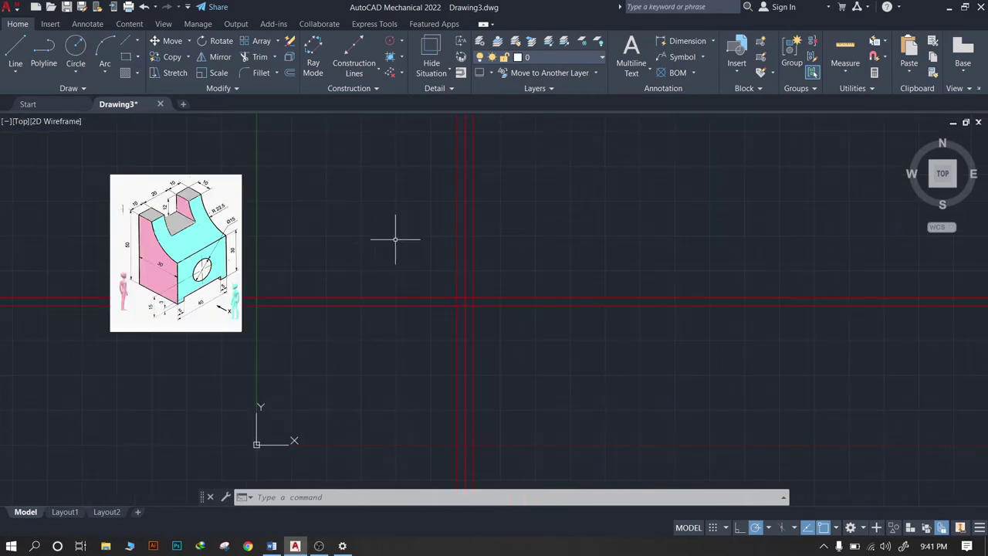
pyautogui.moveTo(398, 239); pyautogui.dragTo(487, 258, button='middle')
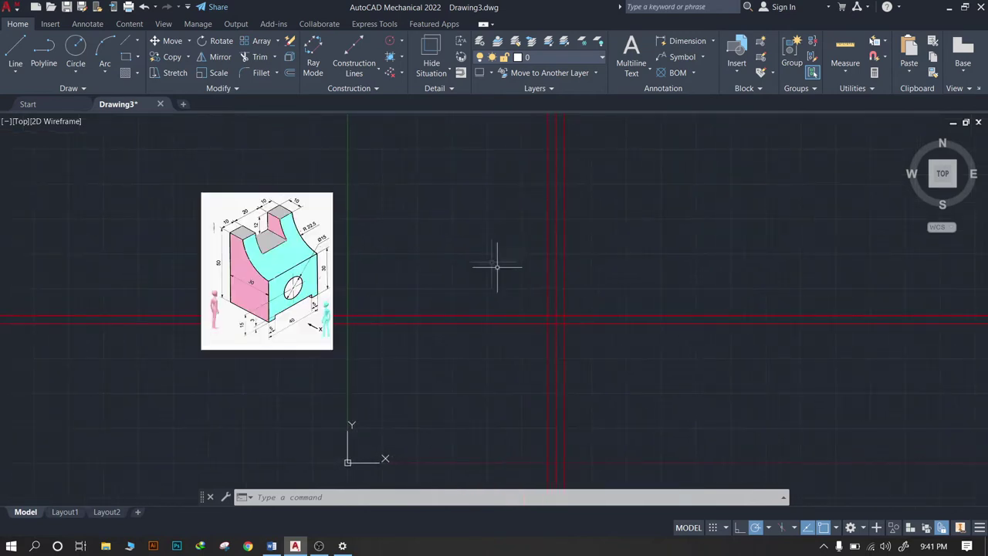
pyautogui.scroll(2, 482, 267)
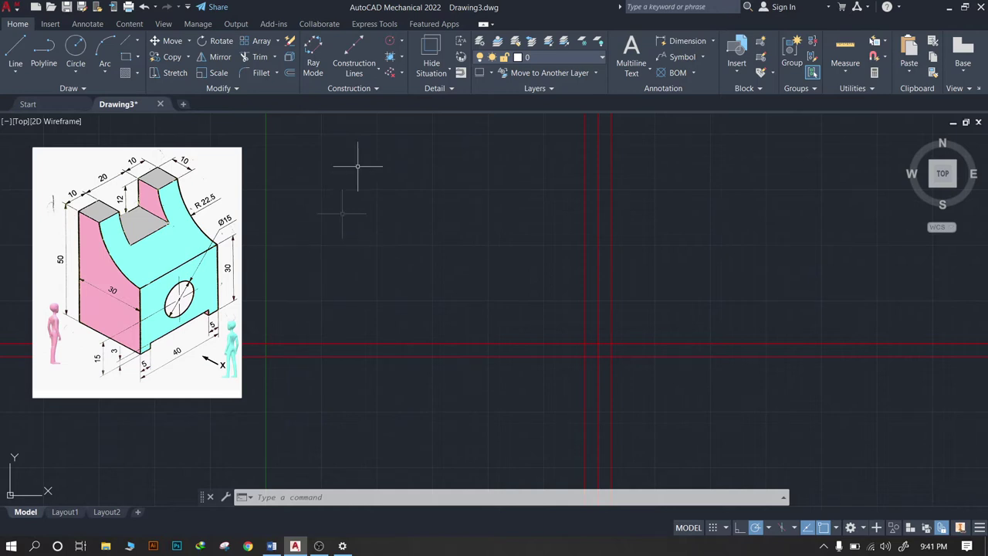
# Draw a 40-unit line leftward from the red construction-line intersection
pyautogui.click(16, 53)
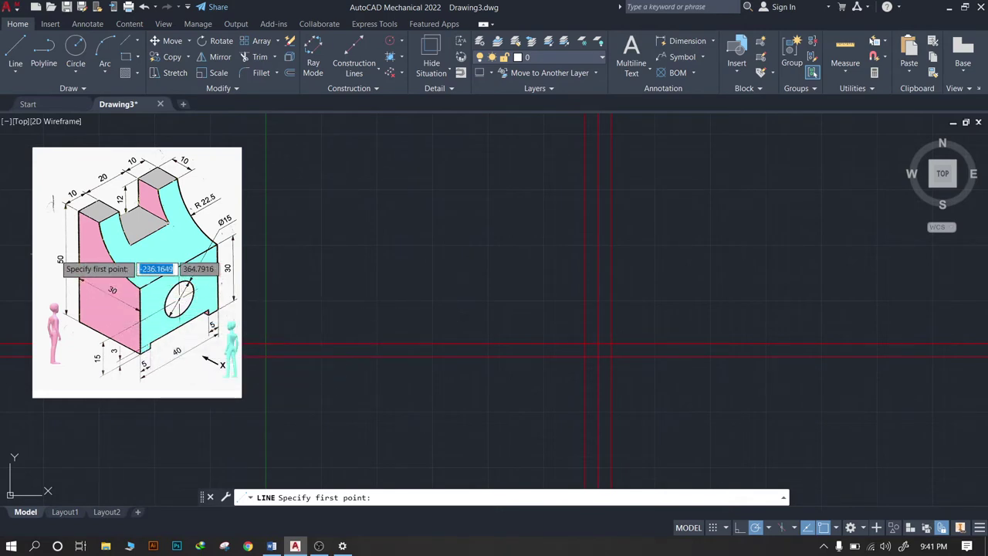
pyautogui.click(584, 342)
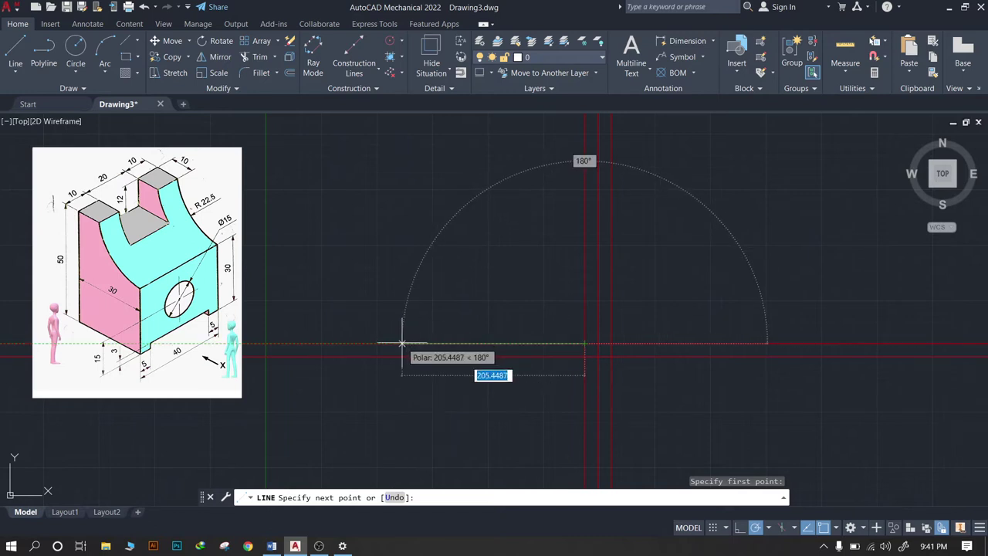
pyautogui.write('40')
pyautogui.press('Return')
pyautogui.scroll(1, 525, 324)
pyautogui.scroll(1, 556, 340)
pyautogui.scroll(1, 568, 345)
pyautogui.scroll(2, 586, 346)
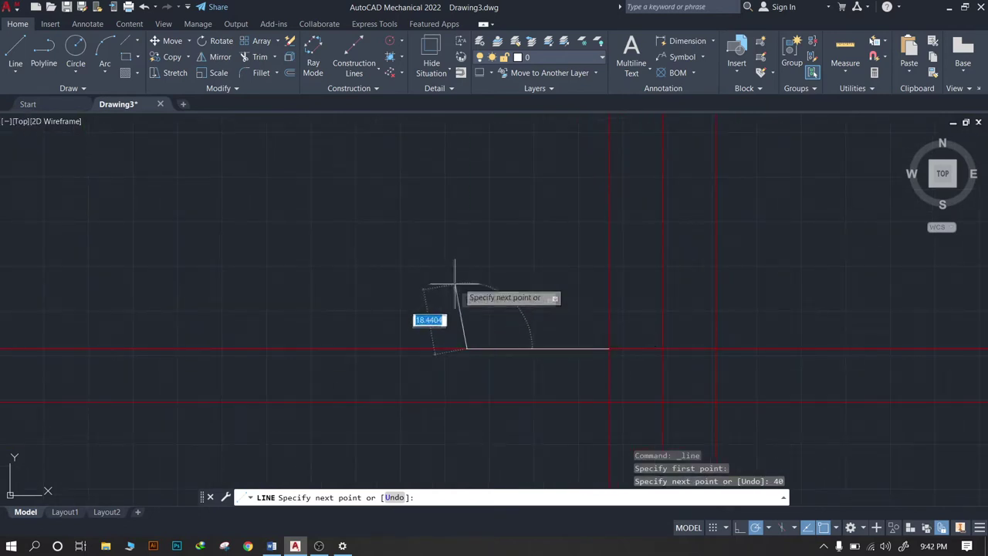
pyautogui.press('Escape')
pyautogui.scroll(-3, 638, 357)
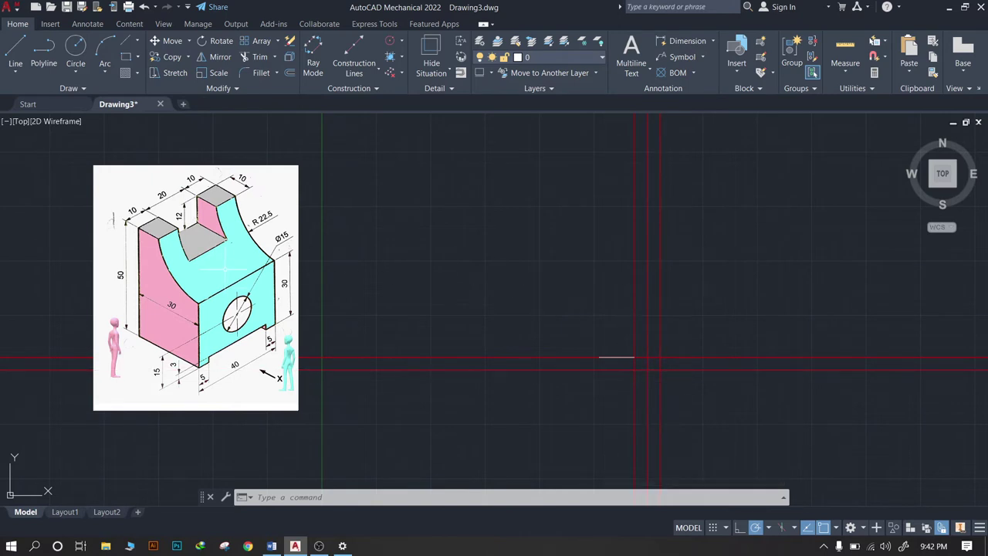
# Rescale the reference picture by its corner grips so it sits left of the construction lines
pyautogui.click(357, 278)
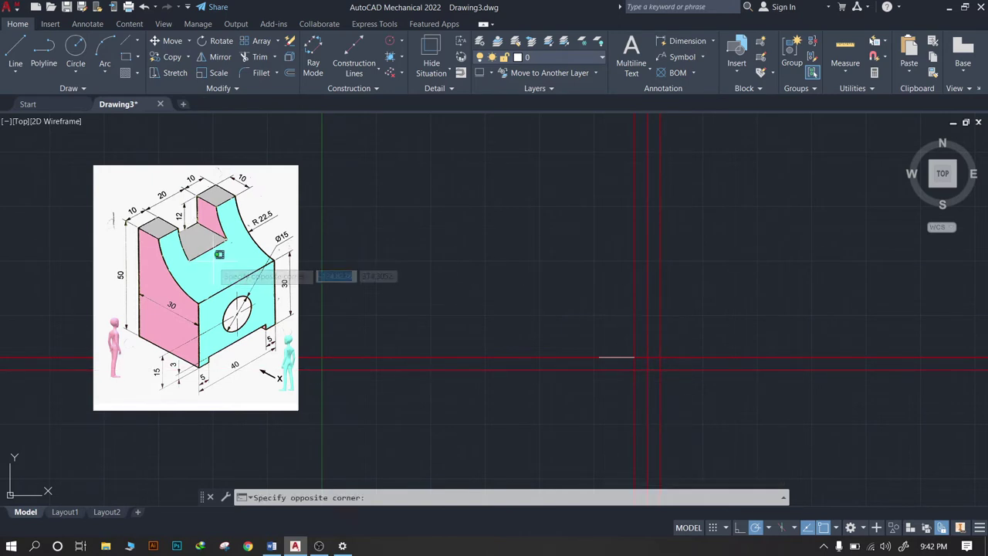
pyautogui.click(223, 275)
pyautogui.click(94, 165)
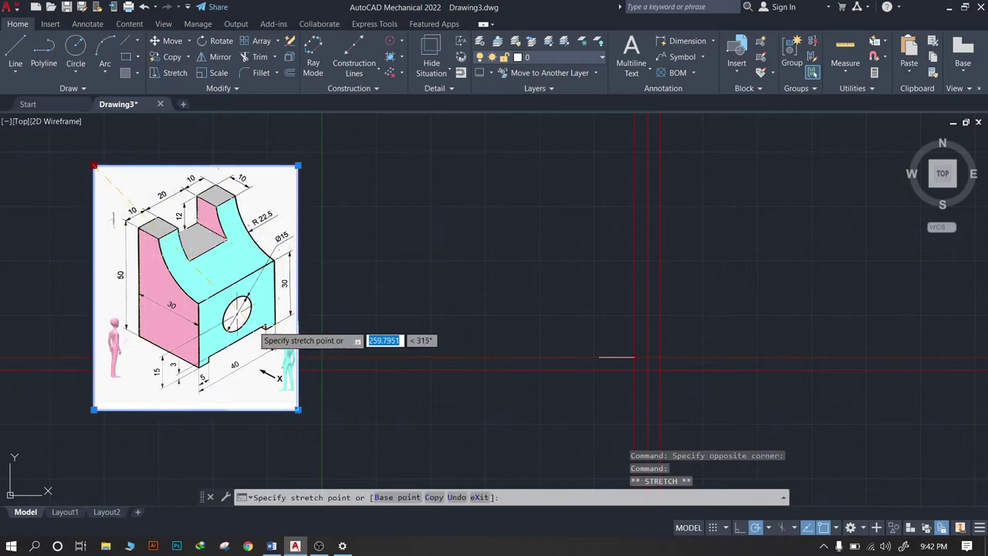
pyautogui.click(200, 293)
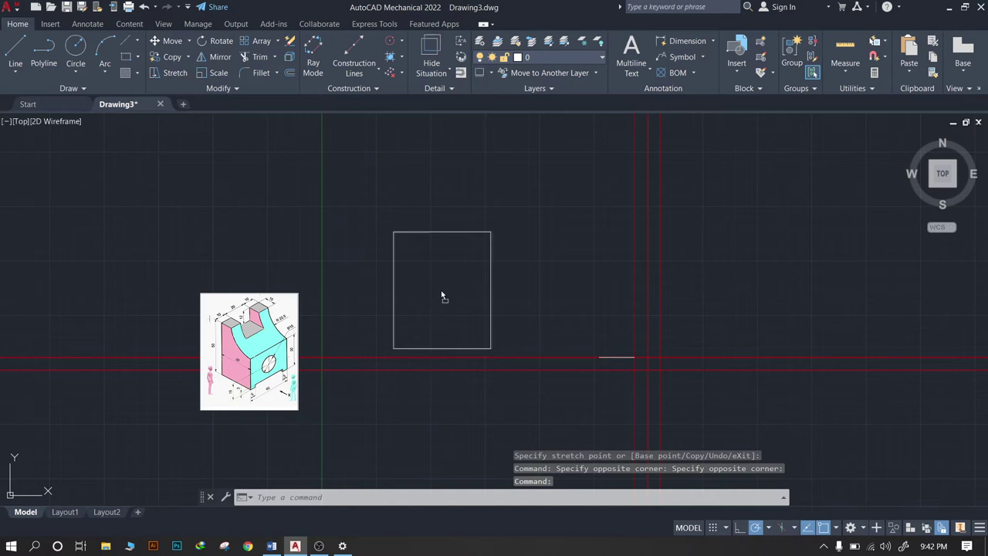
pyautogui.scroll(2, 445, 296)
pyautogui.click(55, 127)
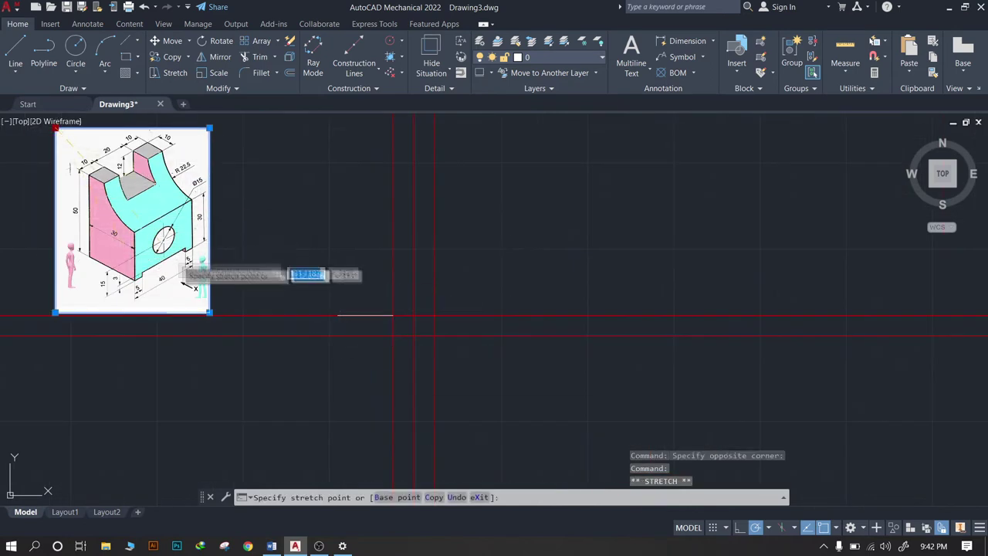
pyautogui.click(154, 248)
pyautogui.press('Escape')
pyautogui.click(154, 220)
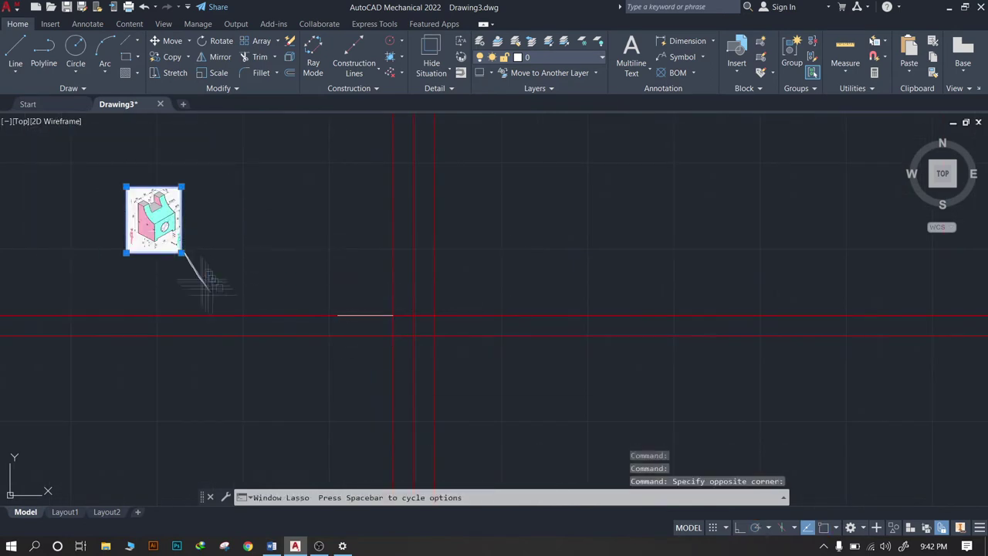
pyautogui.click(180, 252)
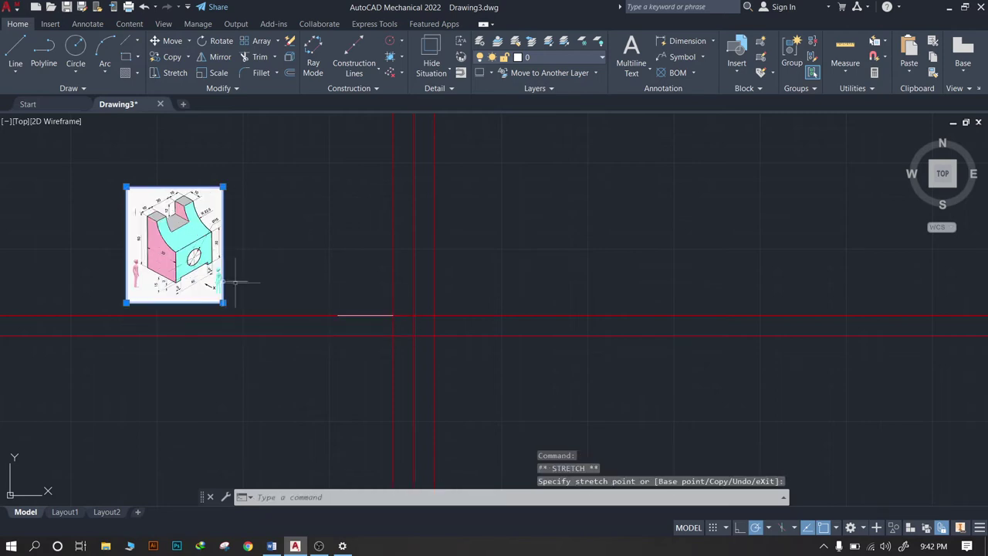
pyautogui.press('Escape')
pyautogui.scroll(2, 355, 289)
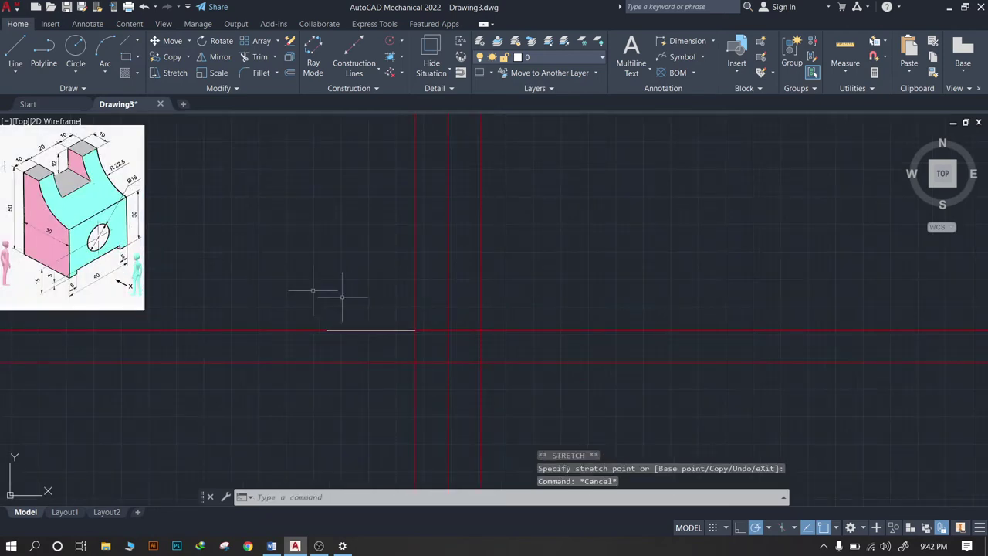
pyautogui.moveTo(77, 225); pyautogui.dragTo(196, 256, button='middle')
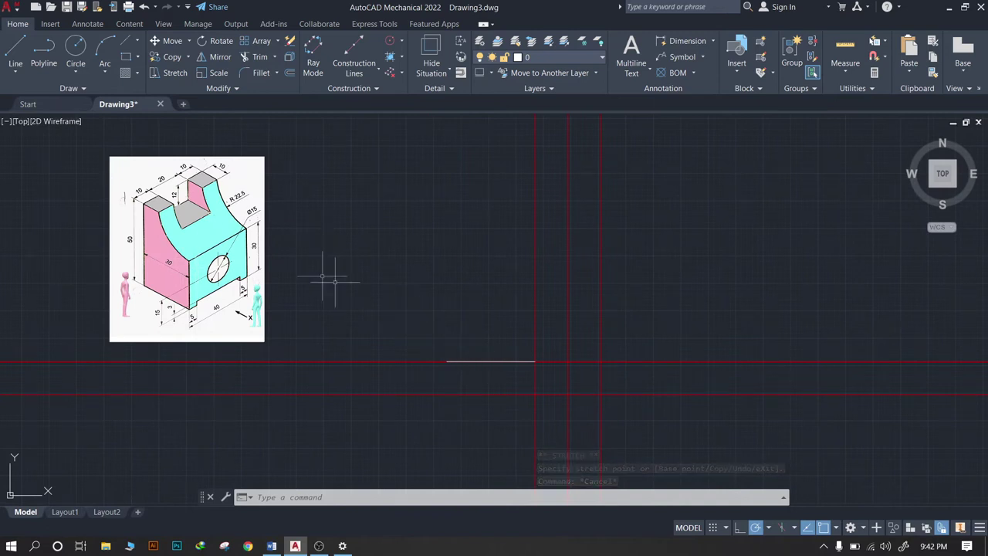
# Draw a 50-unit right edge and a 40-unit top edge, closing at the base line's left end
pyautogui.click(15, 54)
pyautogui.click(535, 361)
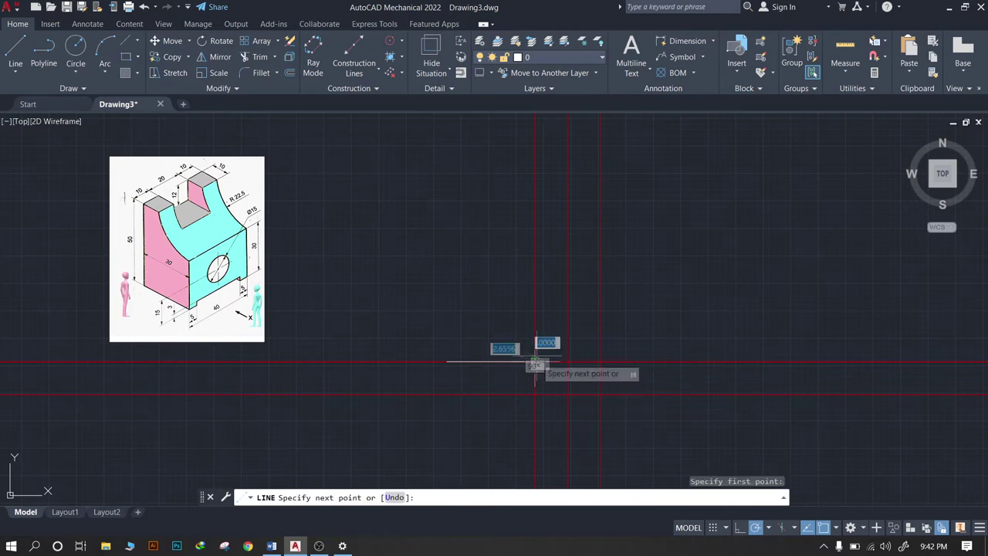
pyautogui.write('50')
pyautogui.press('Return')
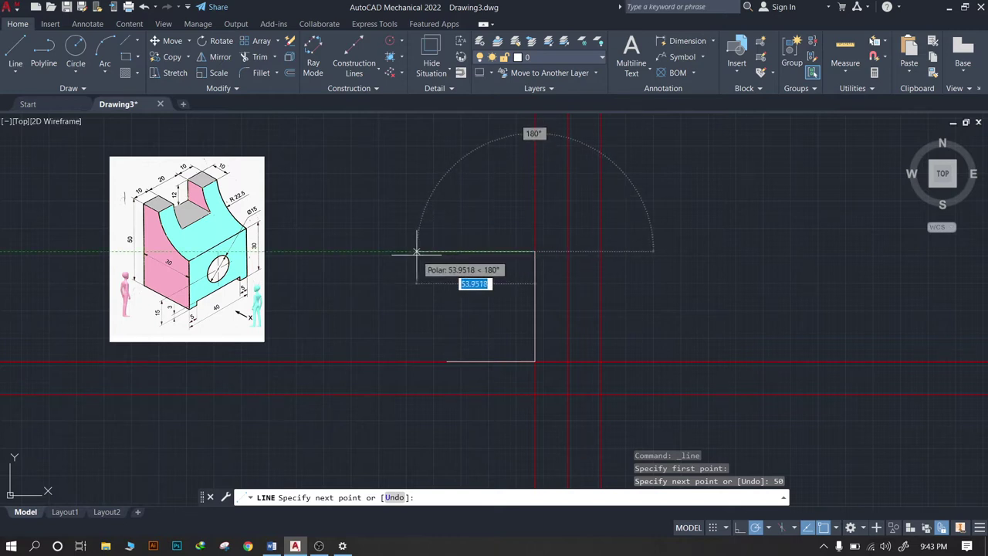
pyautogui.write('4')
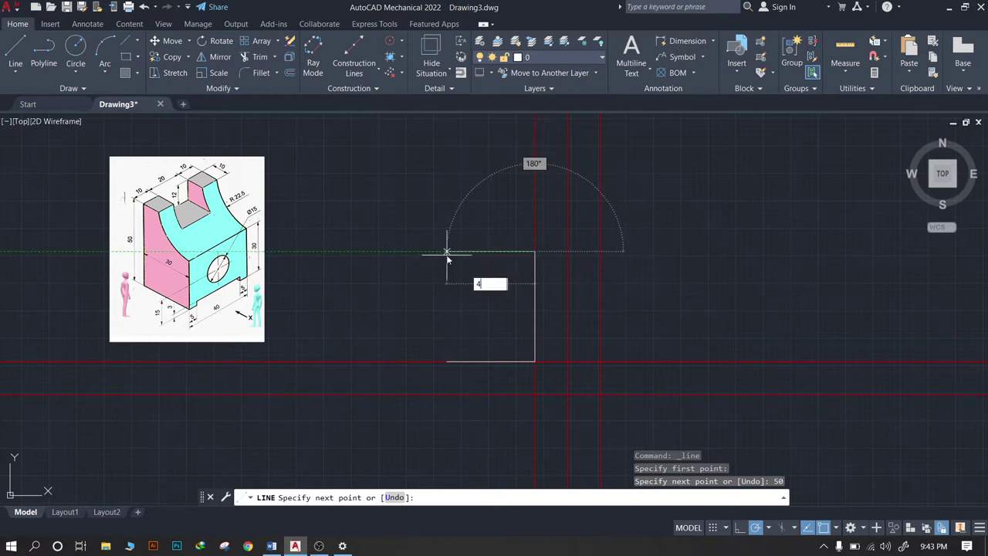
pyautogui.write('0')
pyautogui.press('Return')
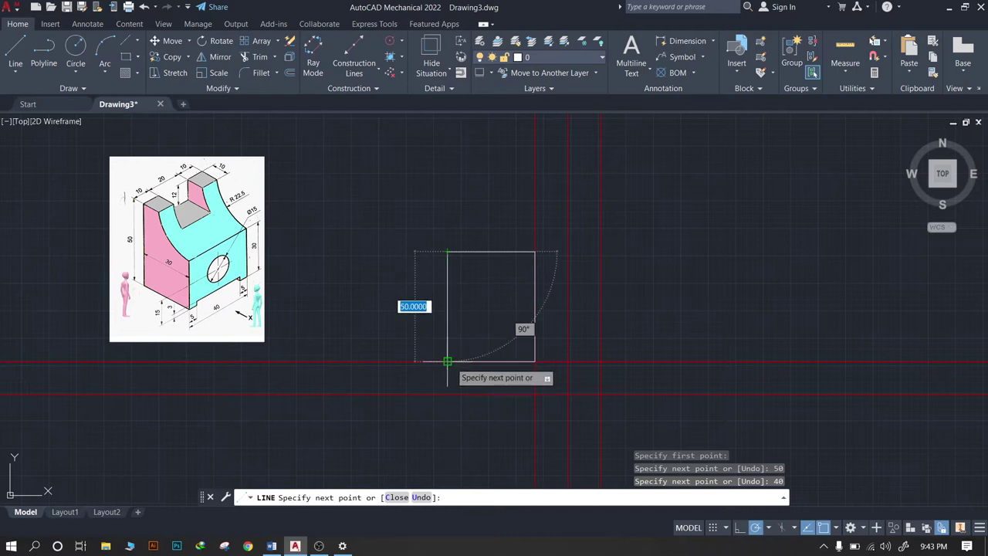
pyautogui.click(447, 360)
pyautogui.press('Escape')
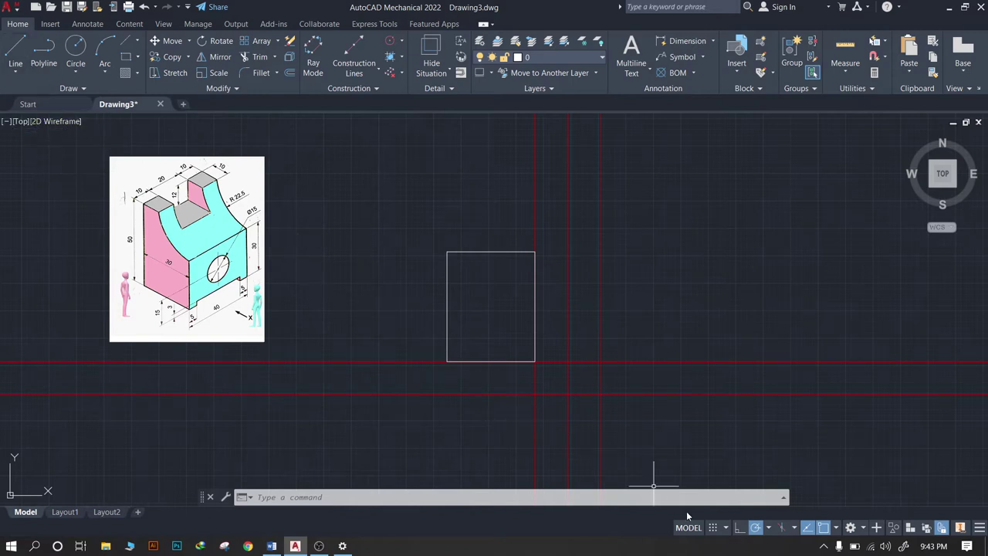
pyautogui.scroll(4, 523, 330)
pyautogui.scroll(-2, 452, 324)
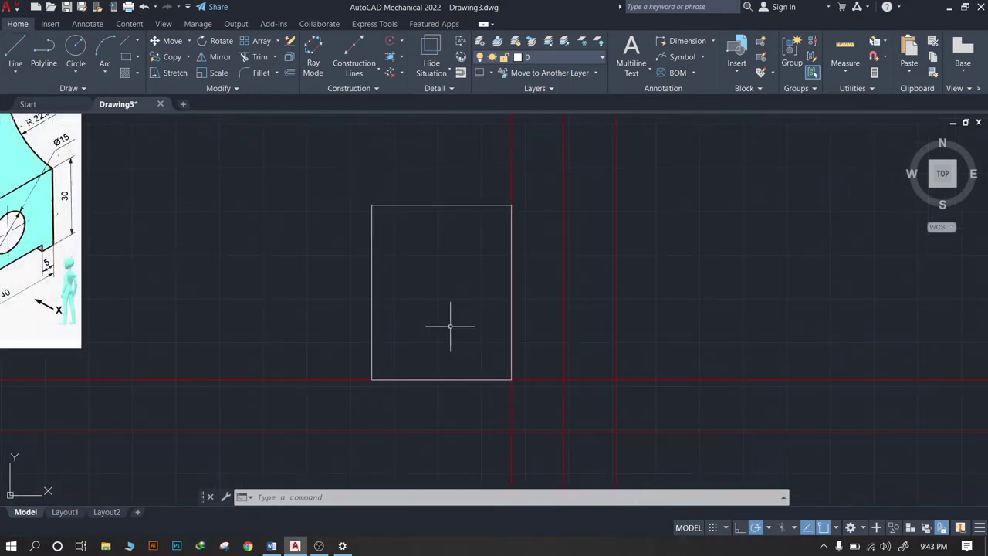
pyautogui.scroll(-1, 638, 334)
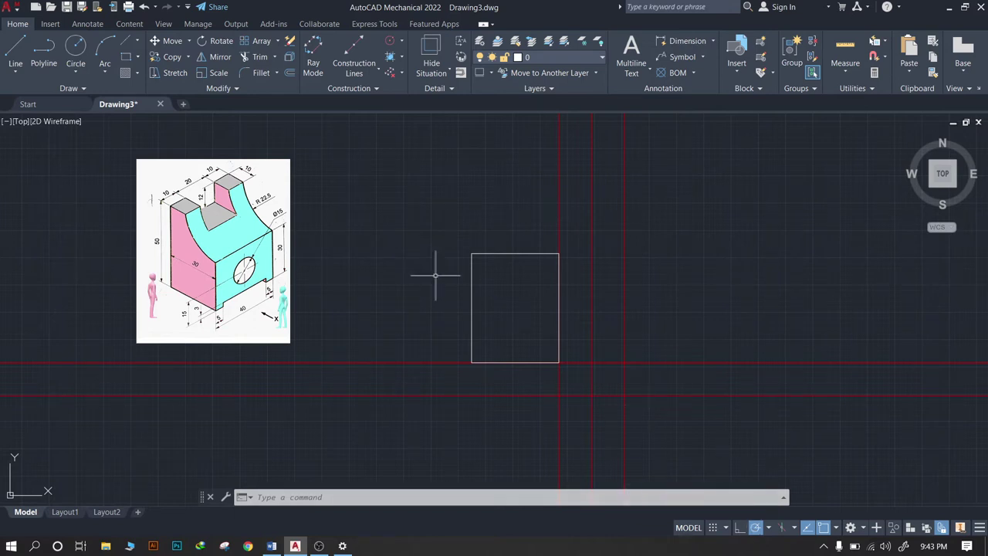
pyautogui.scroll(2, 499, 286)
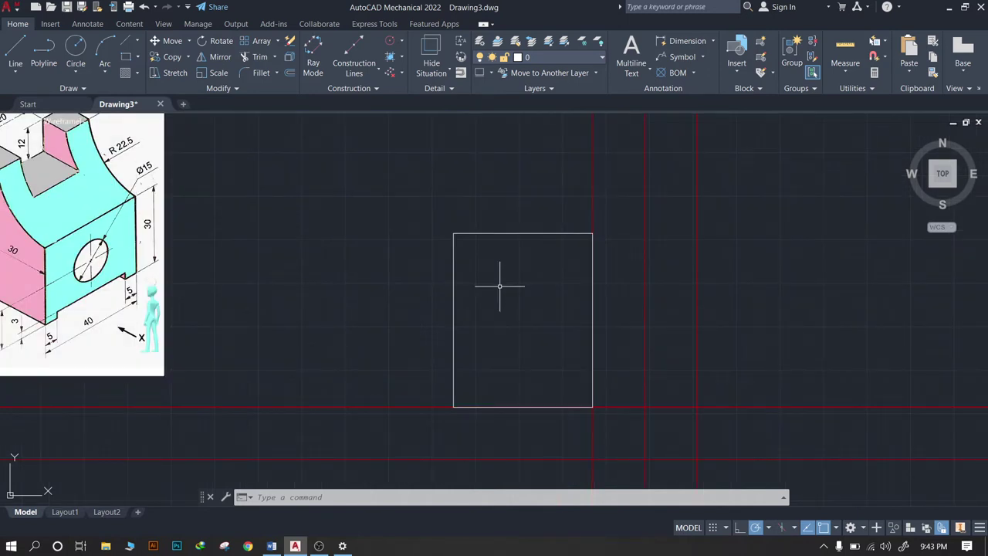
pyautogui.scroll(-4, 499, 286)
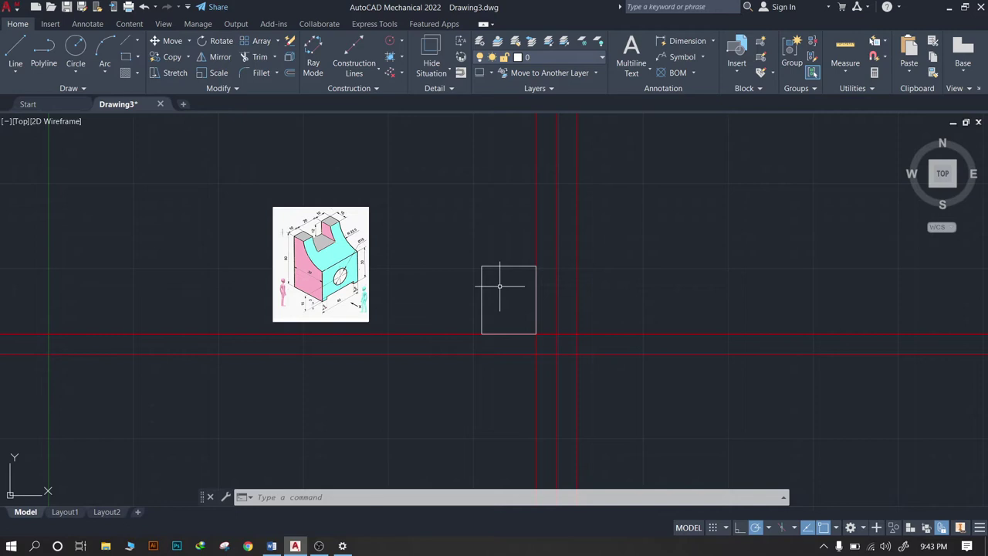
pyautogui.scroll(4, 499, 285)
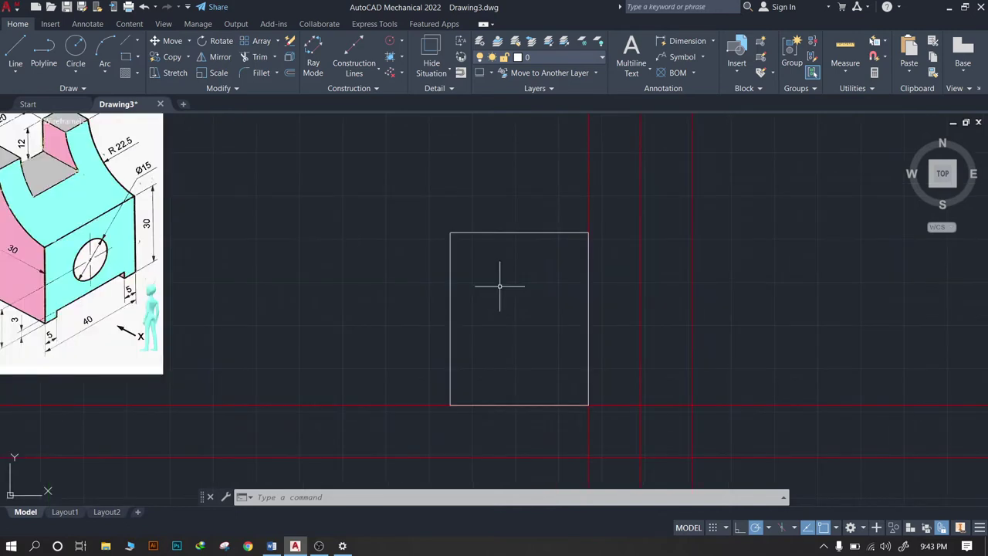
pyautogui.scroll(-2, 191, 274)
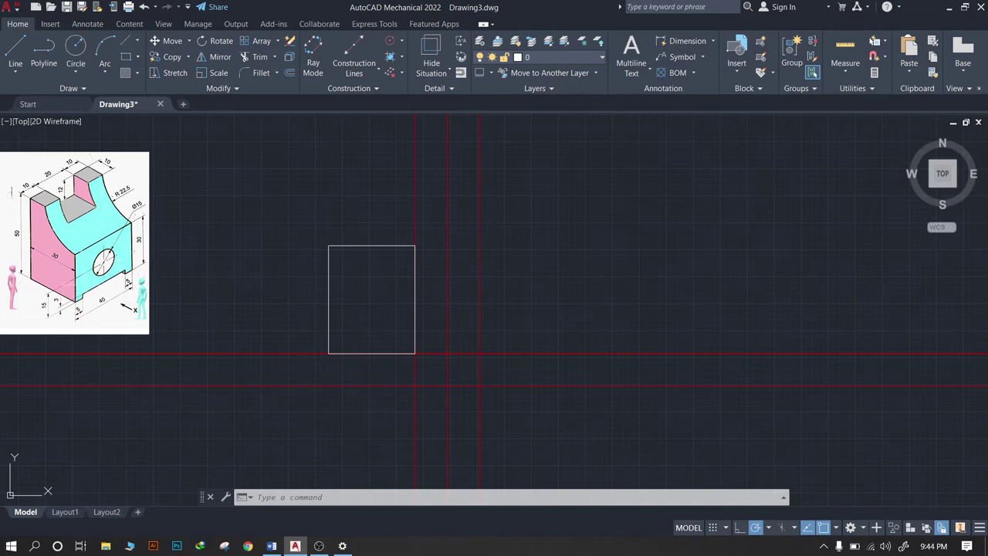
pyautogui.scroll(2, 69, 278)
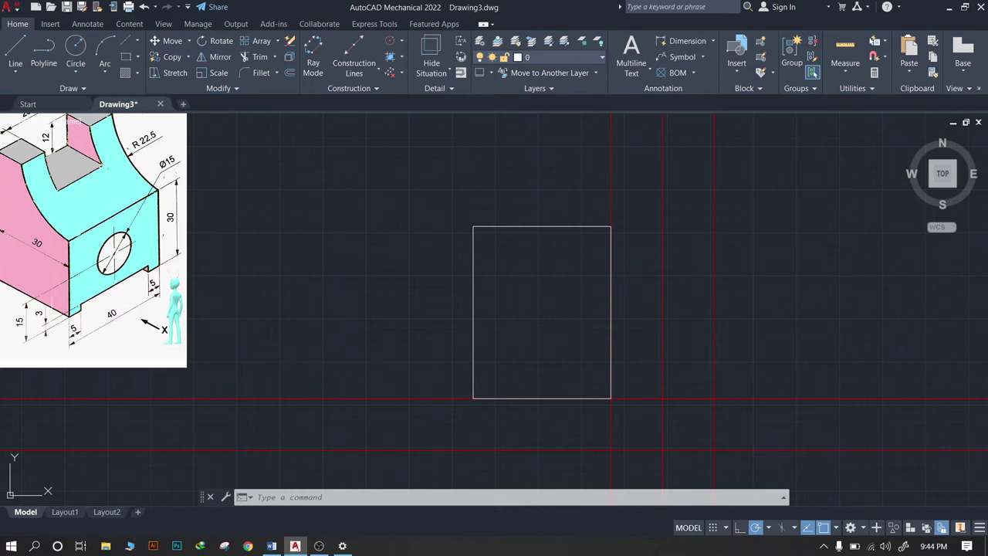
pyautogui.scroll(-2, 571, 382)
pyautogui.scroll(4, 556, 390)
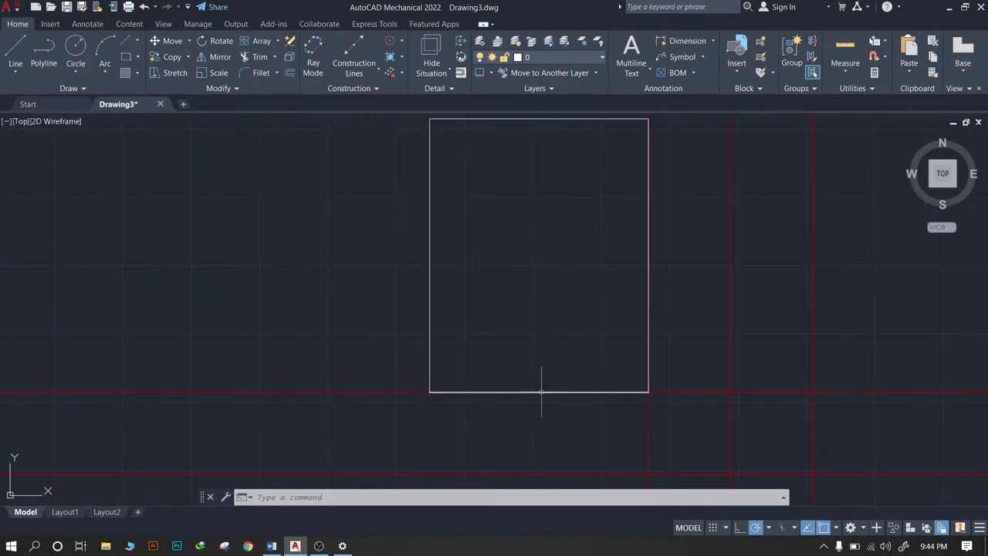
# Offset the rectangle's bottom edge 3 units upward
pyautogui.click(539, 391)
pyautogui.click(290, 56)
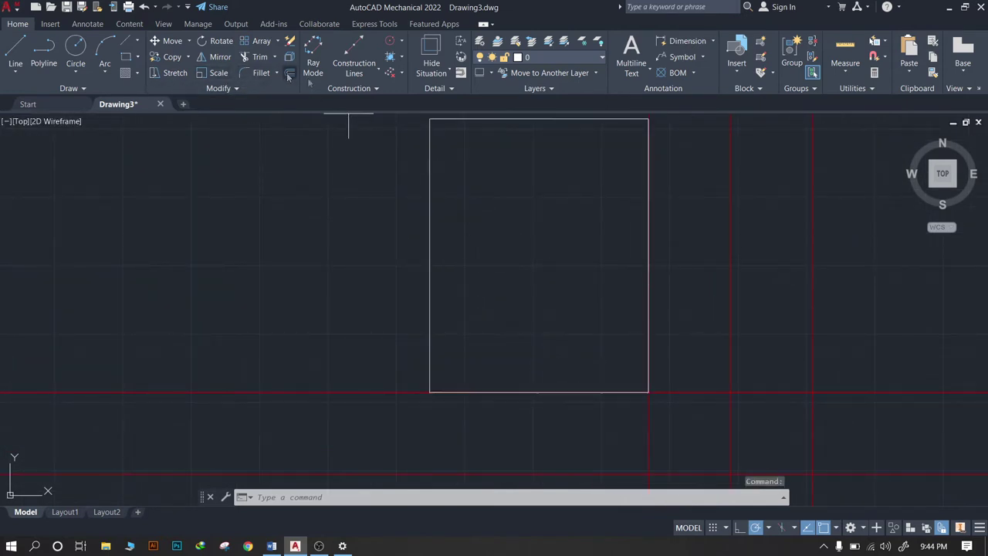
pyautogui.write('3')
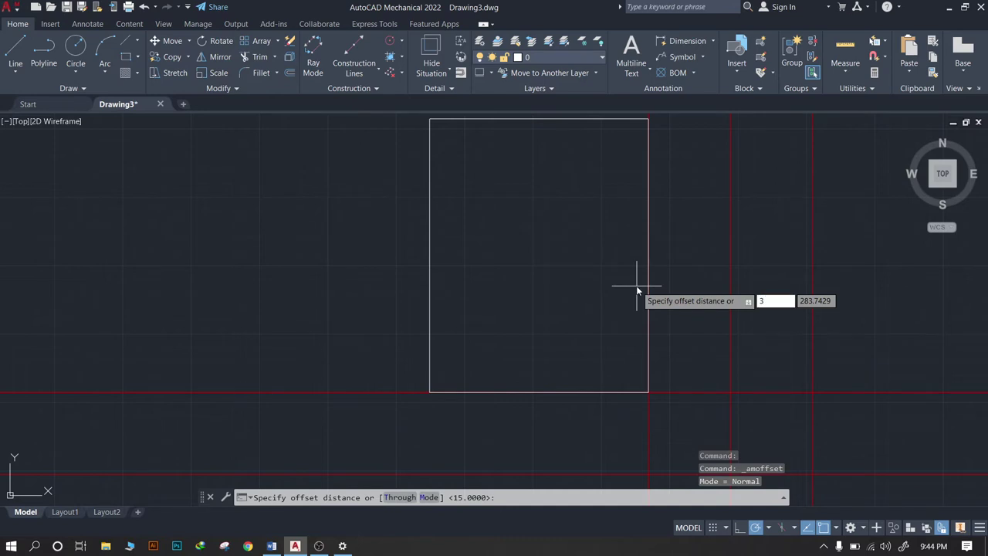
pyautogui.press('Return')
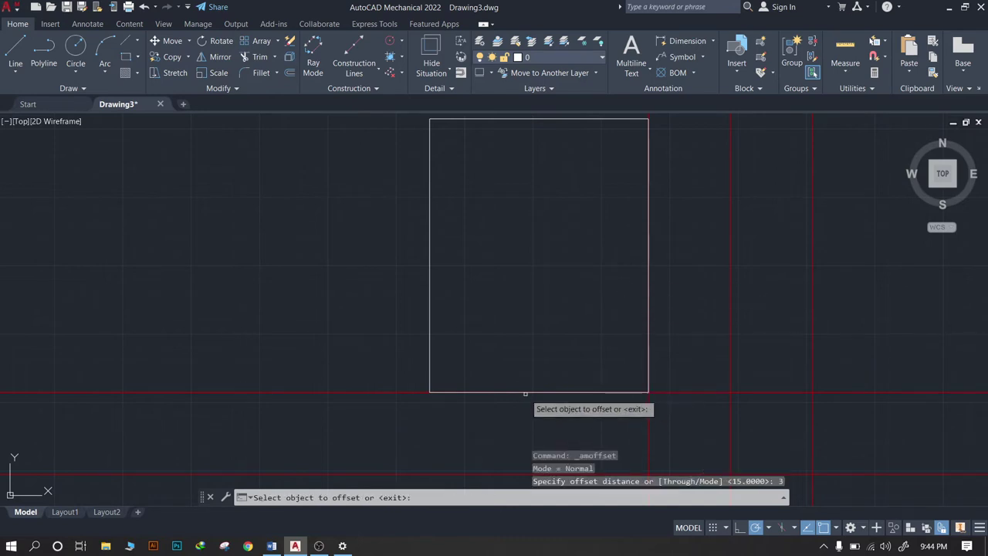
pyautogui.click(525, 393)
pyautogui.click(528, 375)
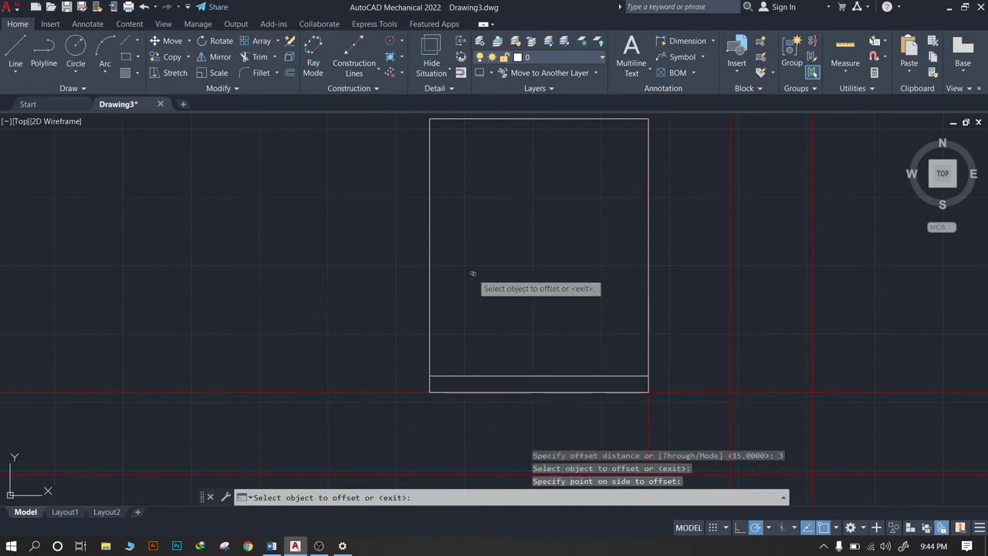
pyautogui.scroll(-2, 473, 273)
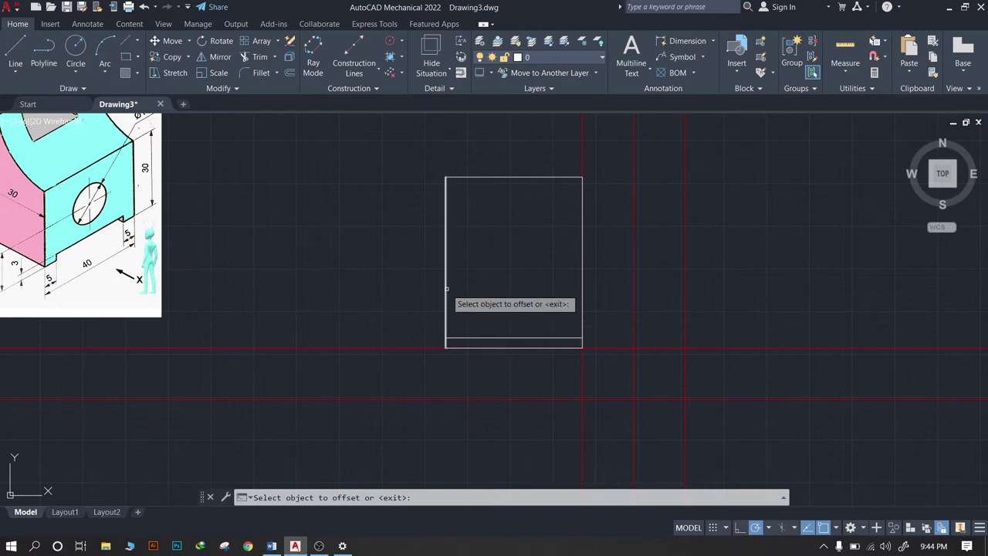
pyautogui.scroll(2, 445, 289)
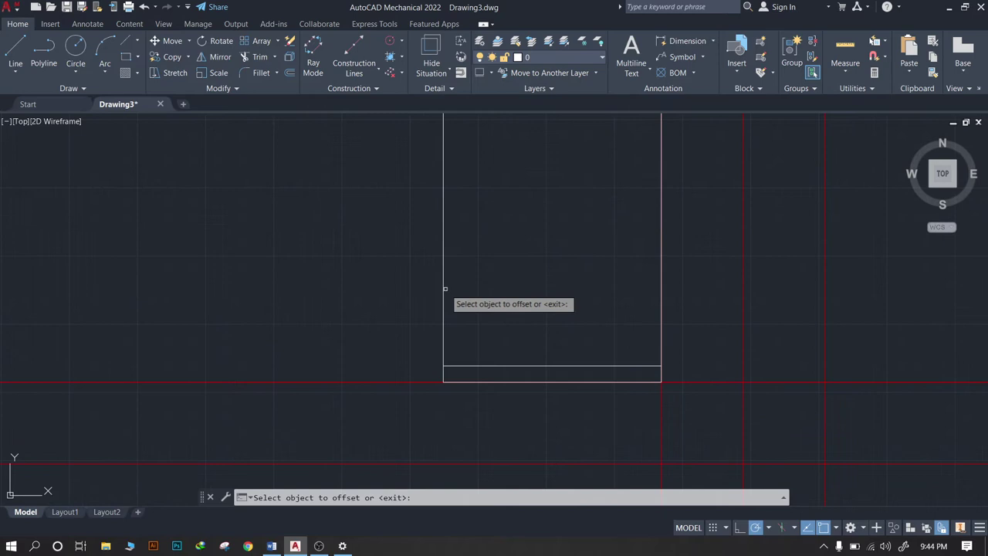
# Offset the rectangle's left and right edges 5 units inward
pyautogui.click(444, 288)
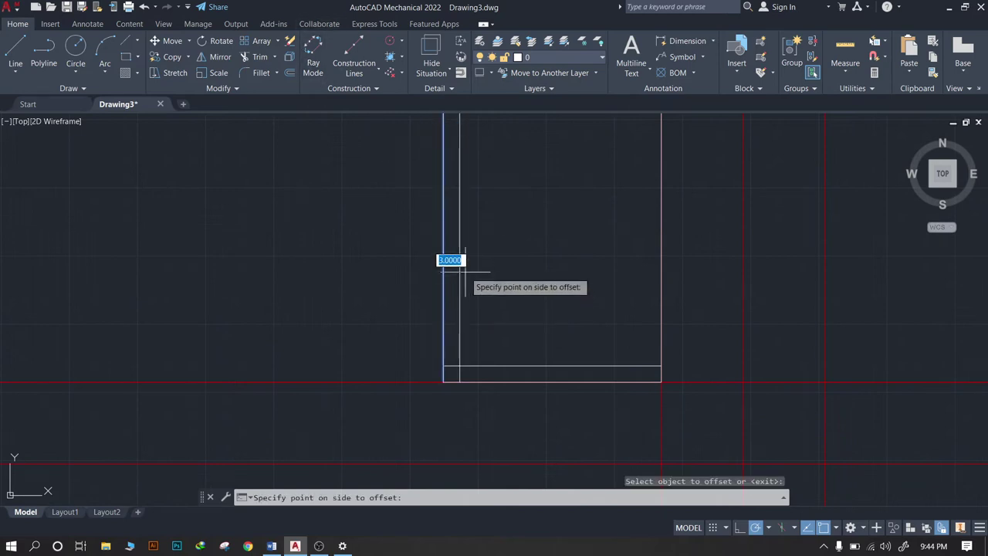
pyautogui.write('5')
pyautogui.press('Return')
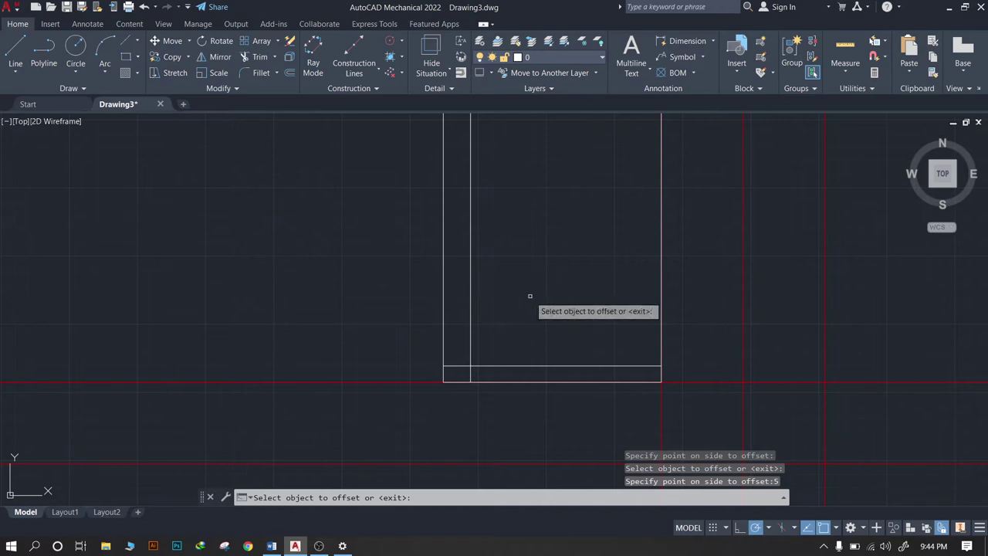
pyautogui.click(659, 288)
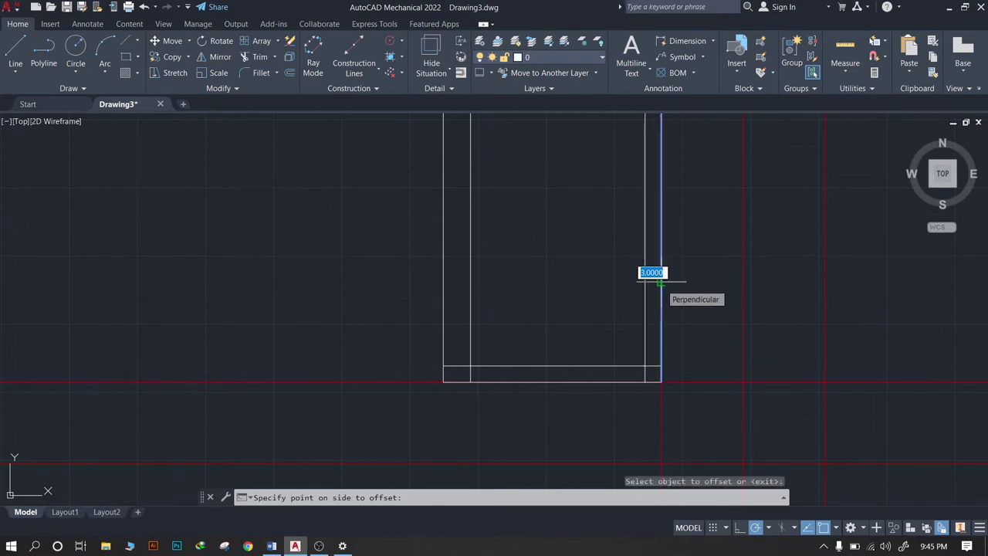
pyautogui.press('Return')
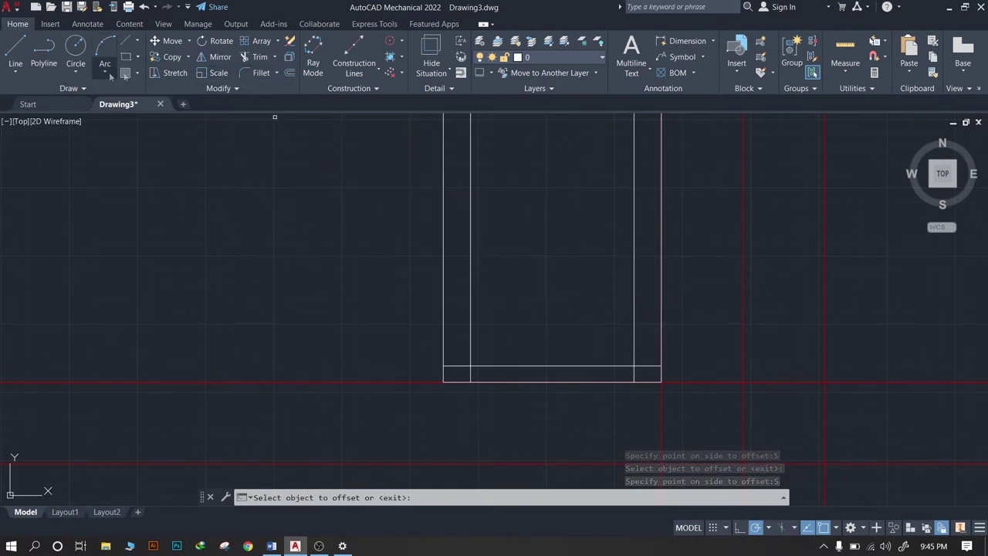
# Trim the guides and bottom edge into a 3-deep notch between 5-wide feet, then undo one trim
pyautogui.click(244, 59)
pyautogui.click(470, 255)
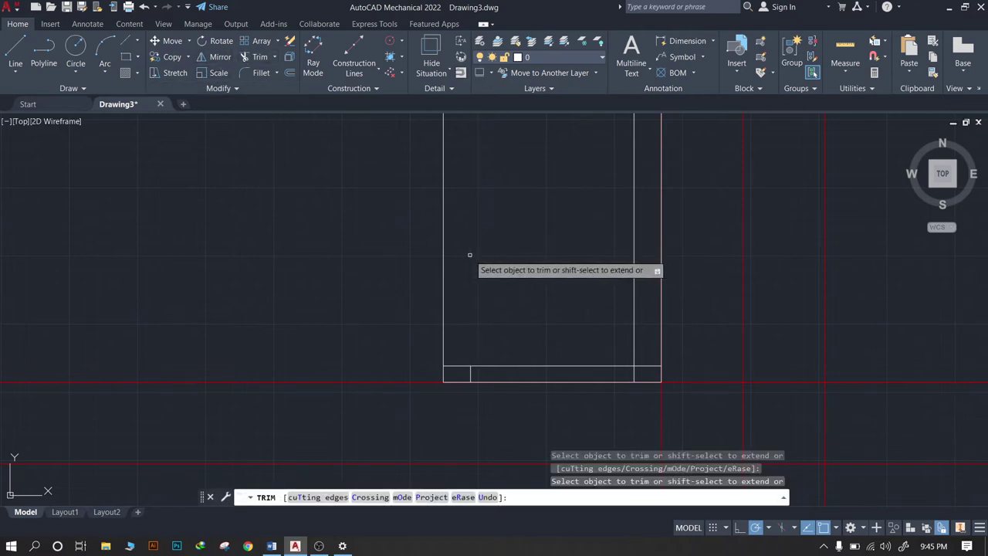
pyautogui.click(457, 366)
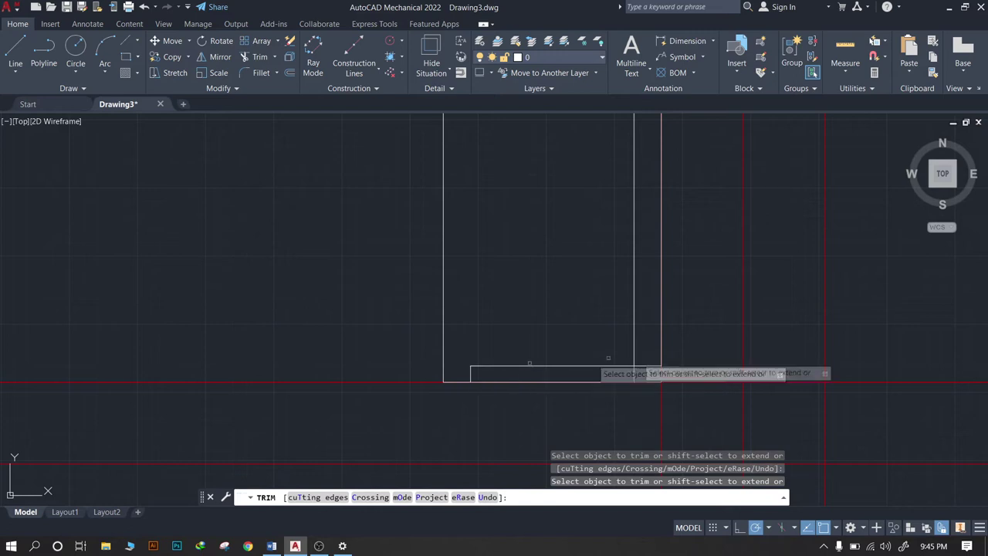
pyautogui.click(635, 331)
pyautogui.click(648, 368)
pyautogui.click(575, 381)
pyautogui.scroll(-2, 653, 280)
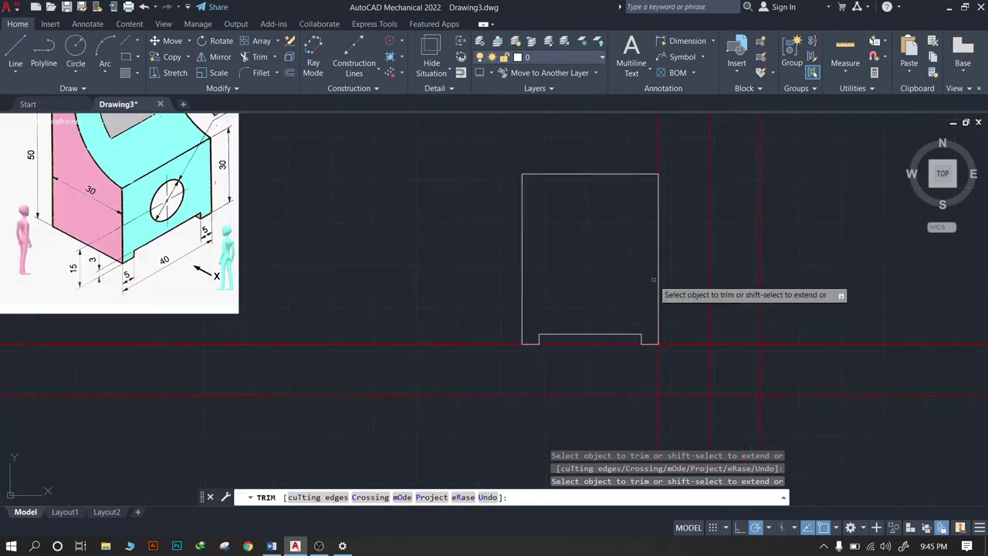
pyautogui.scroll(-1, 224, 278)
pyautogui.scroll(1, 224, 278)
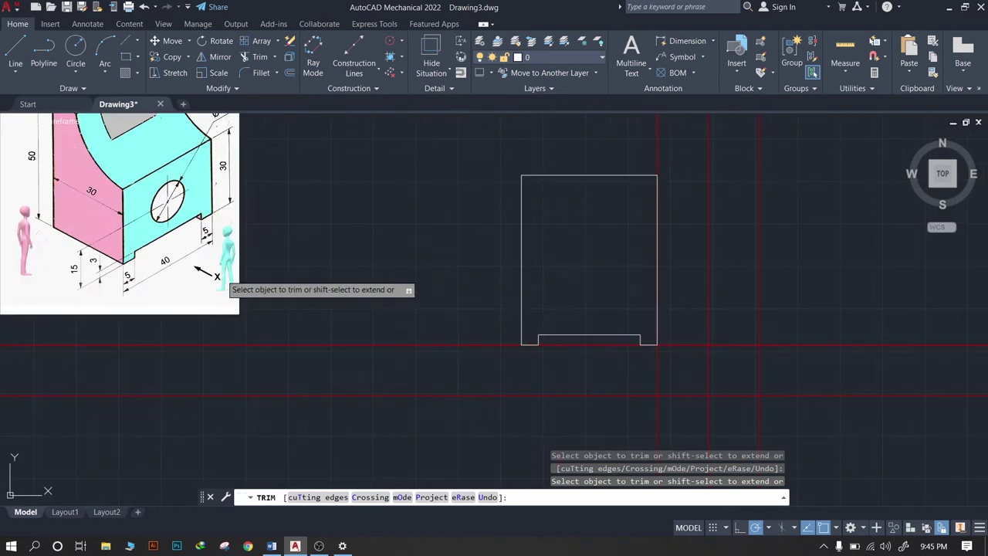
pyautogui.moveTo(600, 276); pyautogui.dragTo(608, 356, button='middle')
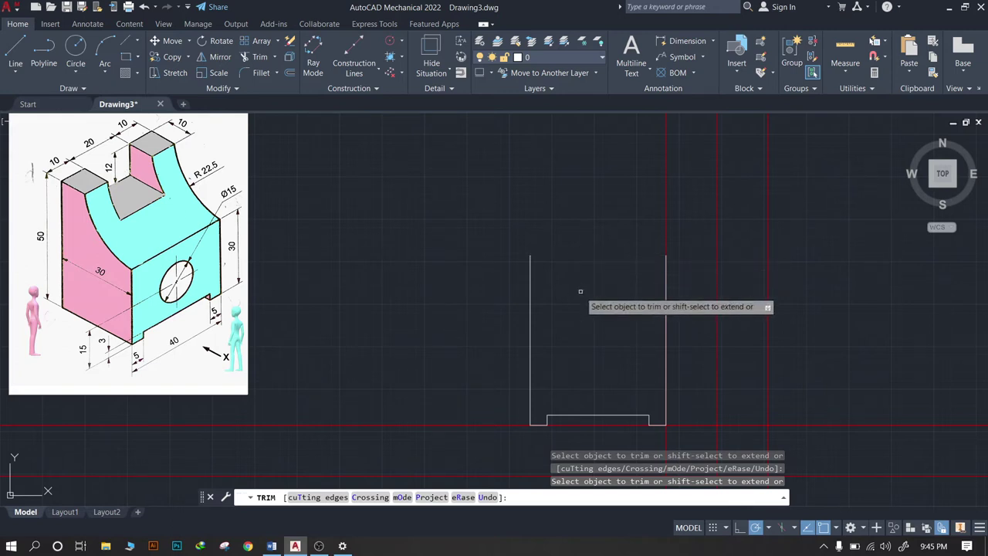
pyautogui.hotkey('ctrl', 'z')
# Offset the front view's top edge 20 units downward
pyautogui.scroll(-7, 536, 236)
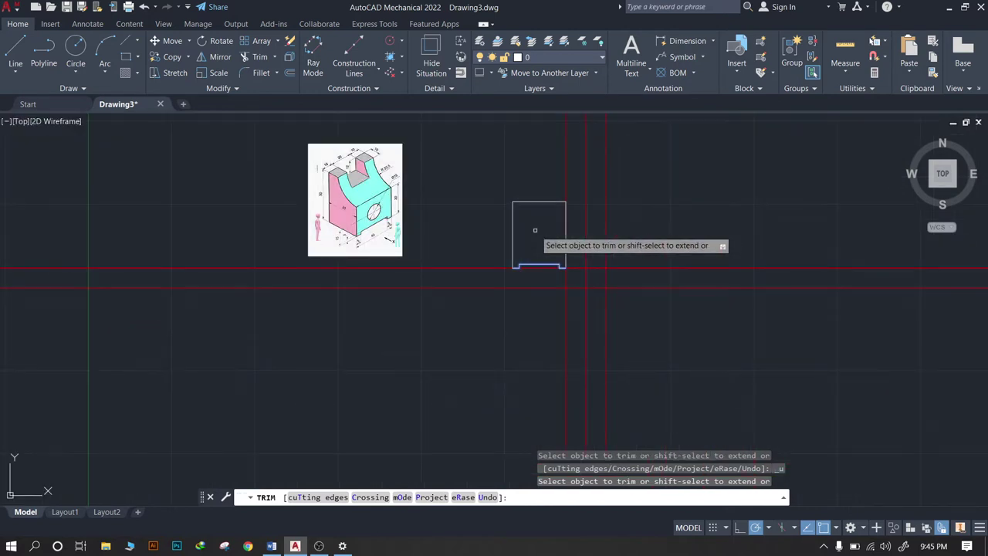
pyautogui.scroll(5, 537, 232)
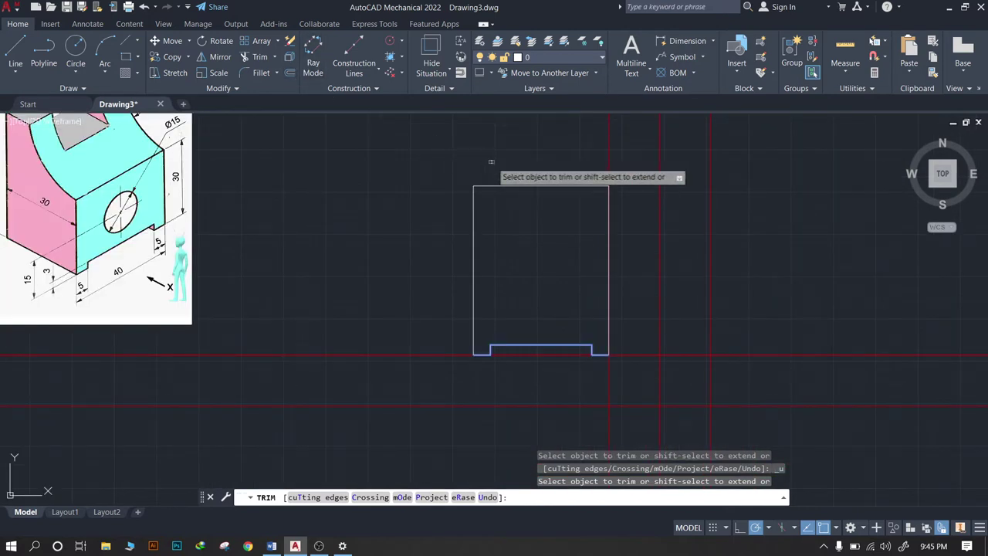
pyautogui.click(290, 73)
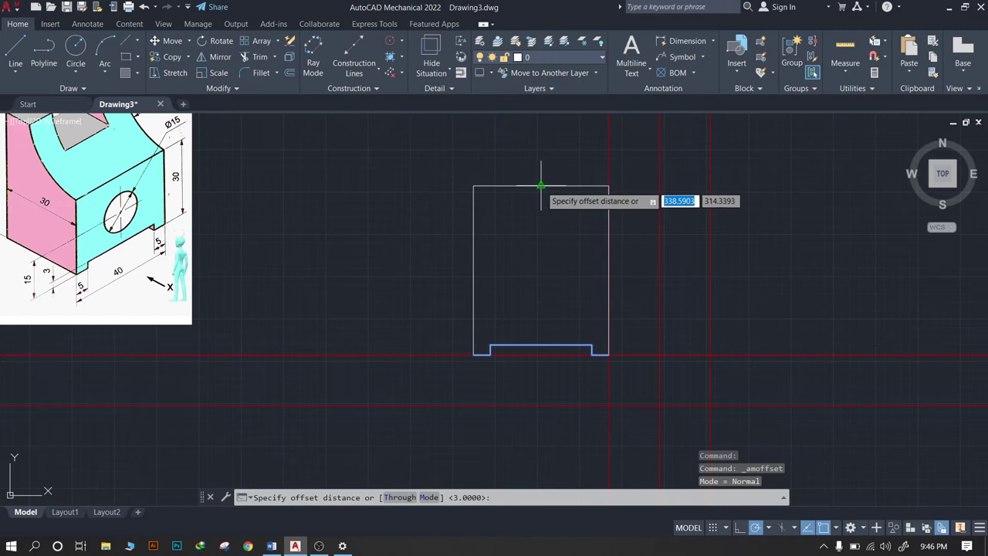
pyautogui.write('20')
pyautogui.press('Return')
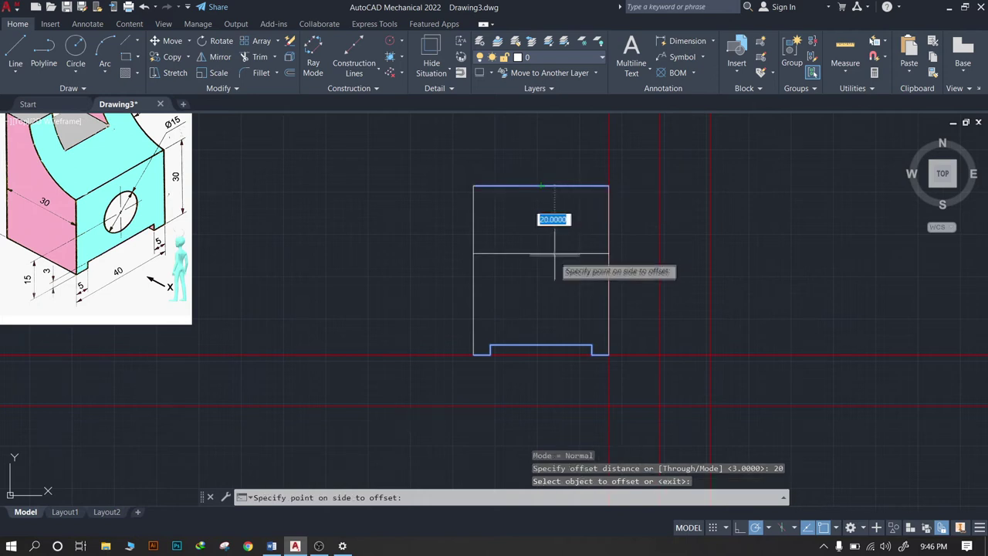
pyautogui.click(540, 267)
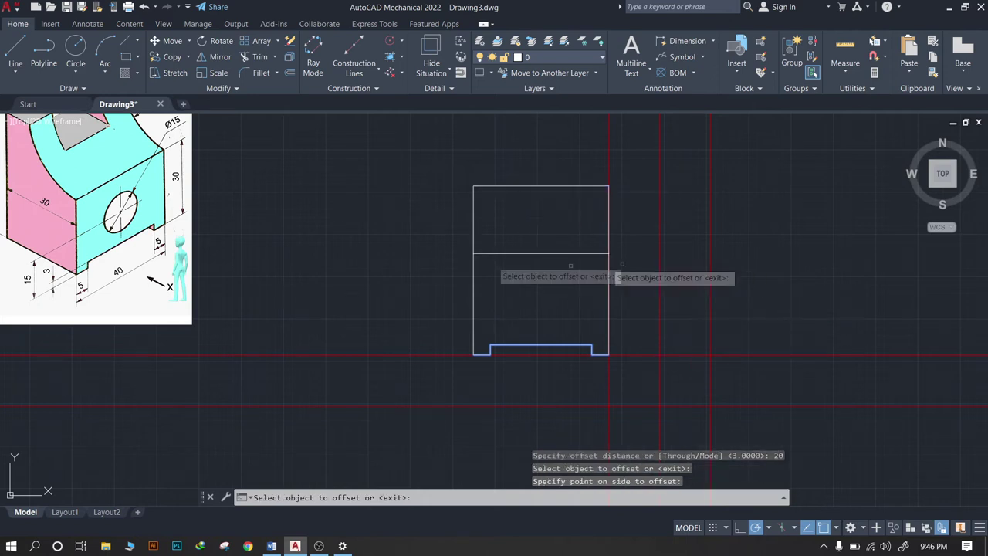
# Pan the outline right and start a vertical construction line
pyautogui.scroll(-2, 133, 177)
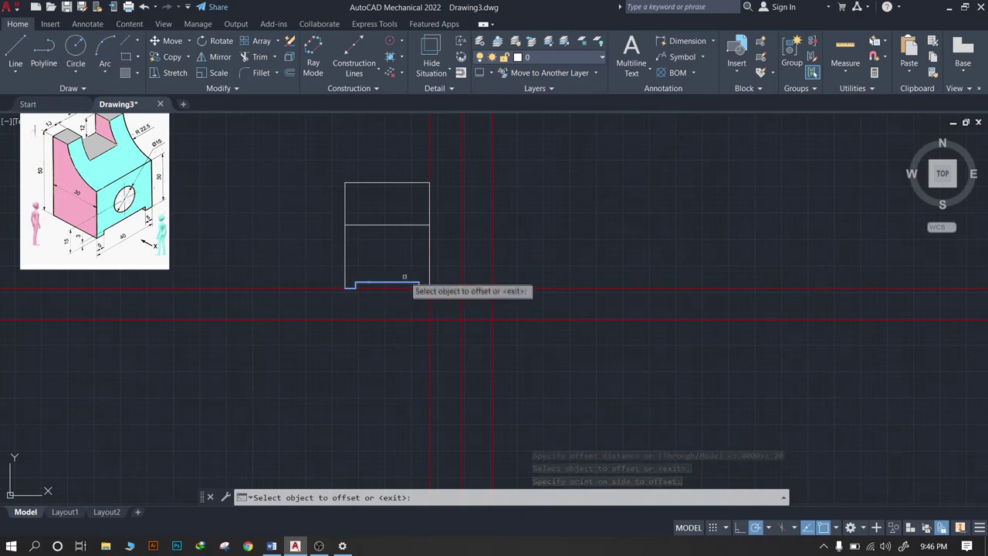
pyautogui.scroll(2, 126, 212)
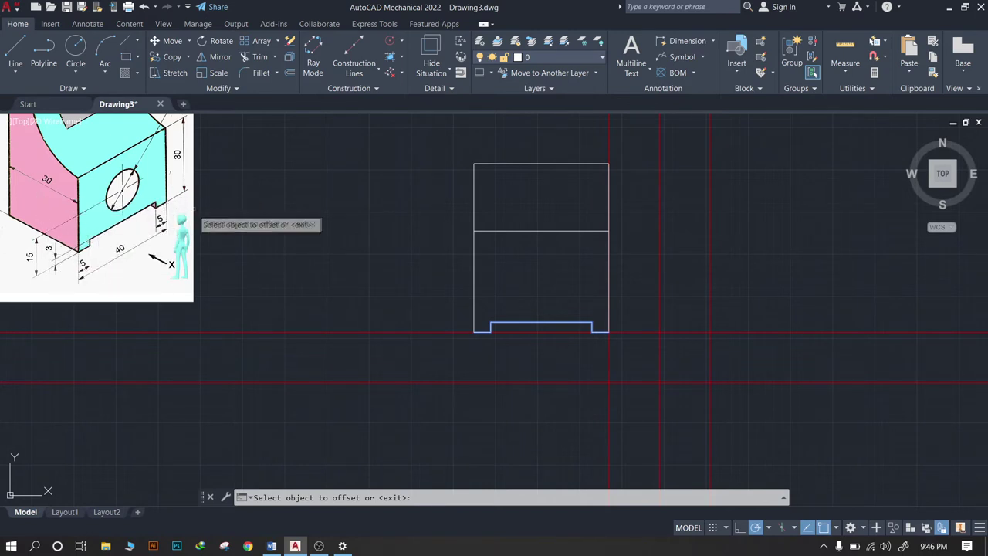
pyautogui.moveTo(183, 192); pyautogui.dragTo(278, 286, button='middle')
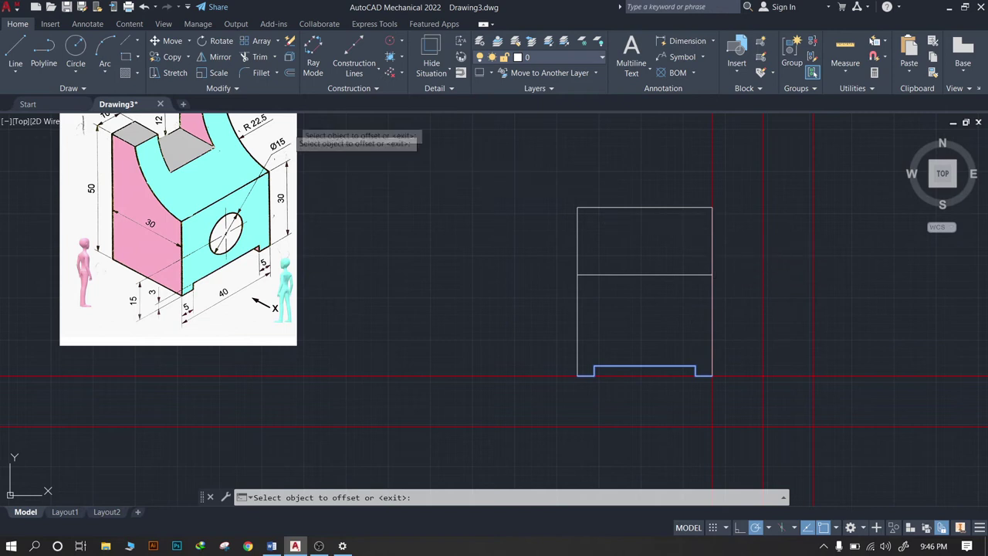
pyautogui.click(355, 53)
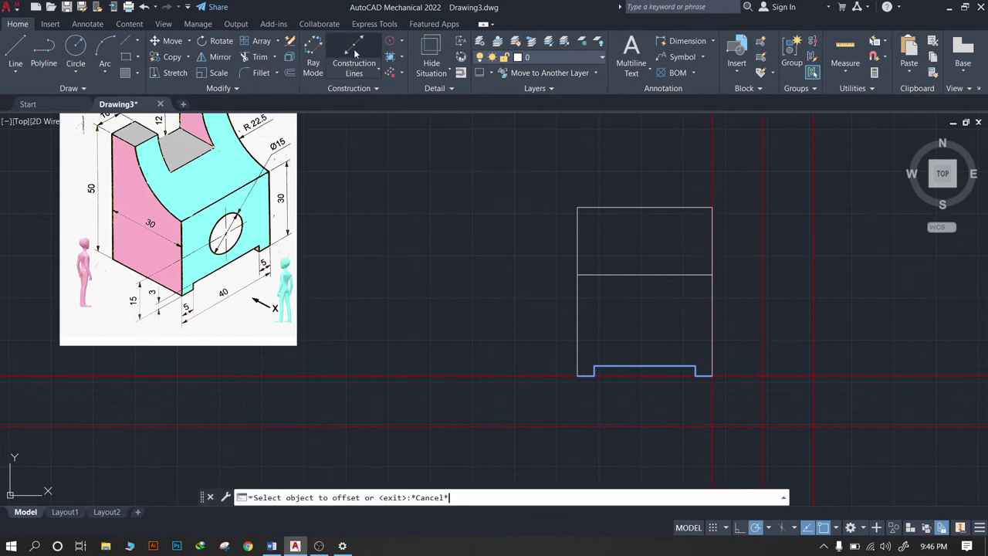
pyautogui.click(352, 245)
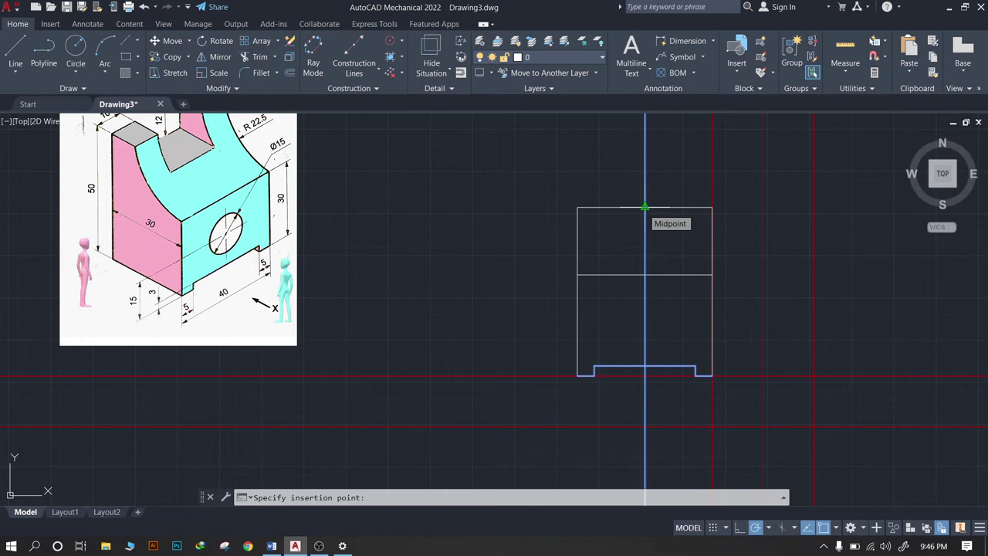
# Place a vertical xline through the top edge's midpoint to mark the front view's centre
pyautogui.click(644, 207)
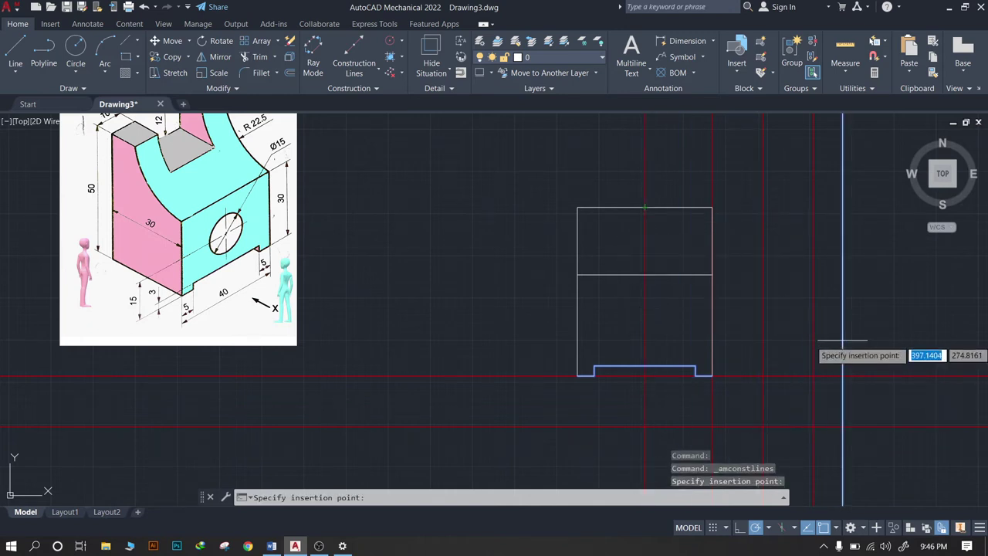
pyautogui.press('Escape')
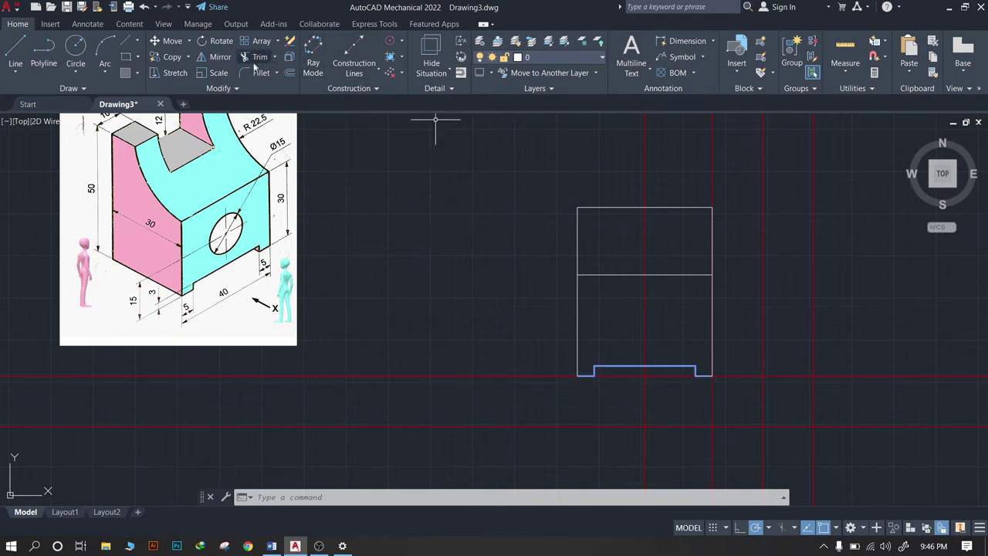
# Offset the bottom construction line 15 units upward
pyautogui.click(289, 74)
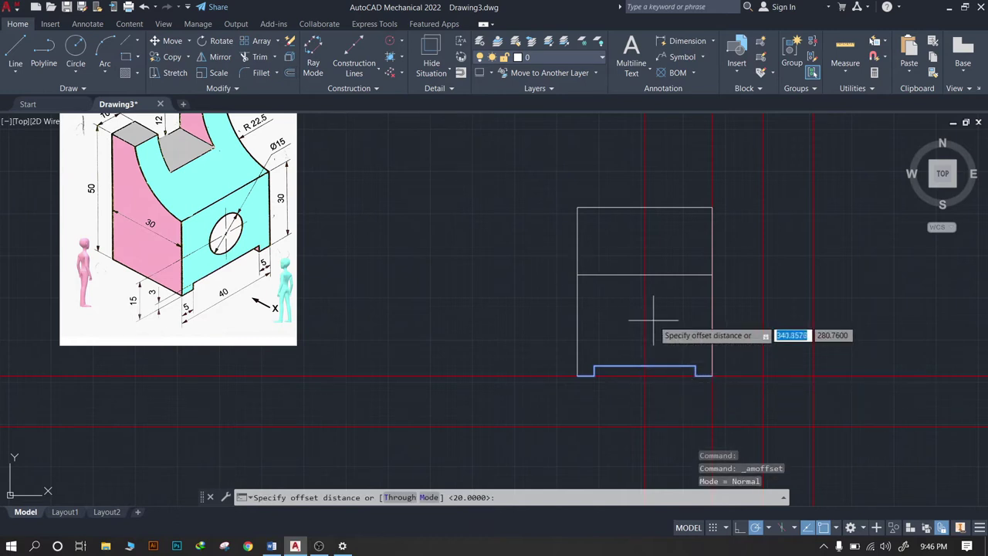
pyautogui.write('15')
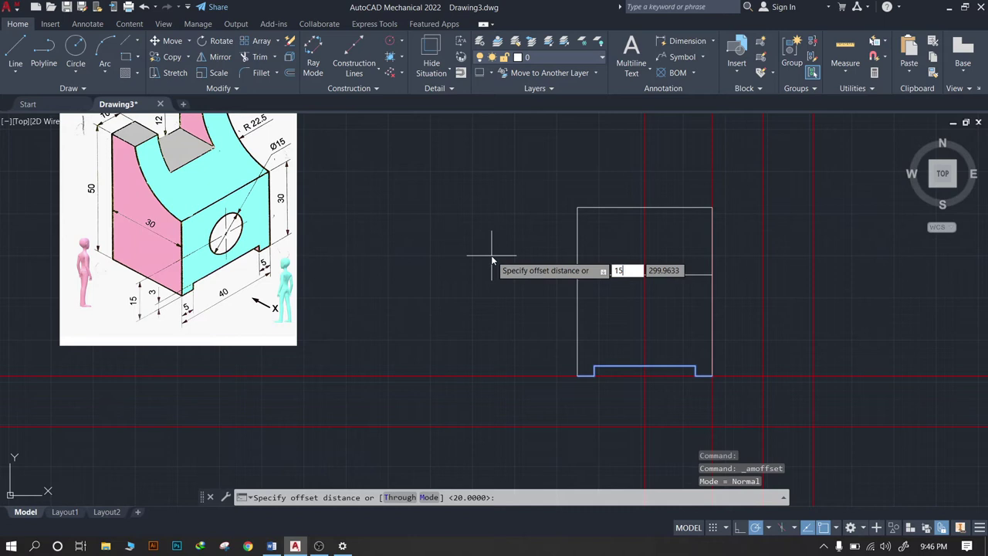
pyautogui.press('Return')
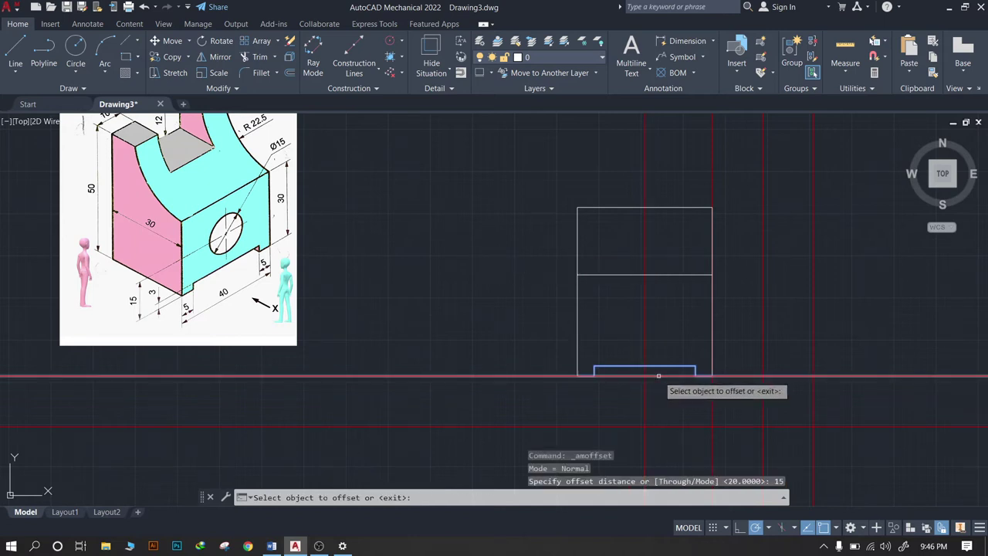
pyautogui.click(659, 376)
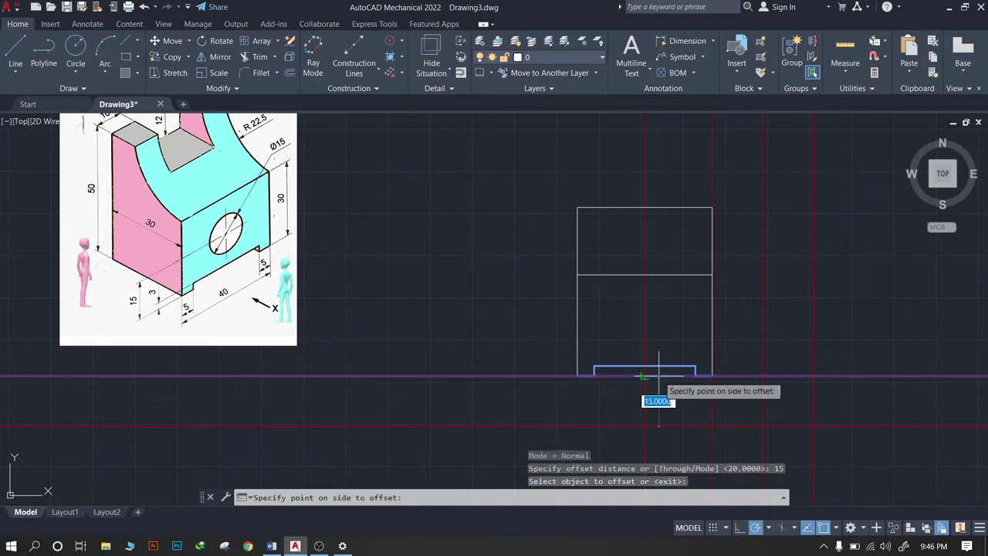
pyautogui.click(694, 309)
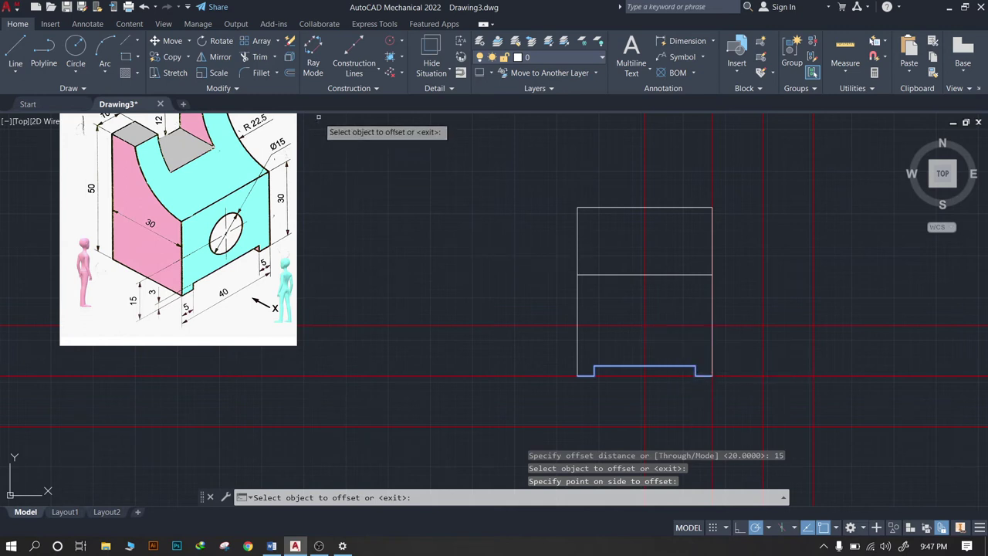
# Draw a radius-7.5 circle at the construction-line intersection for the Ø15 hole
pyautogui.click(76, 46)
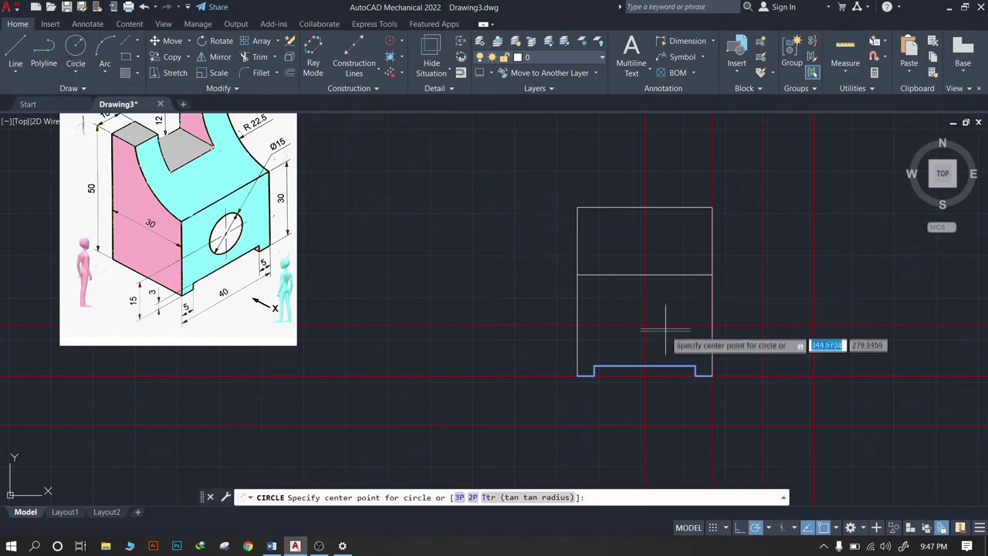
pyautogui.click(644, 325)
pyautogui.write('7.5')
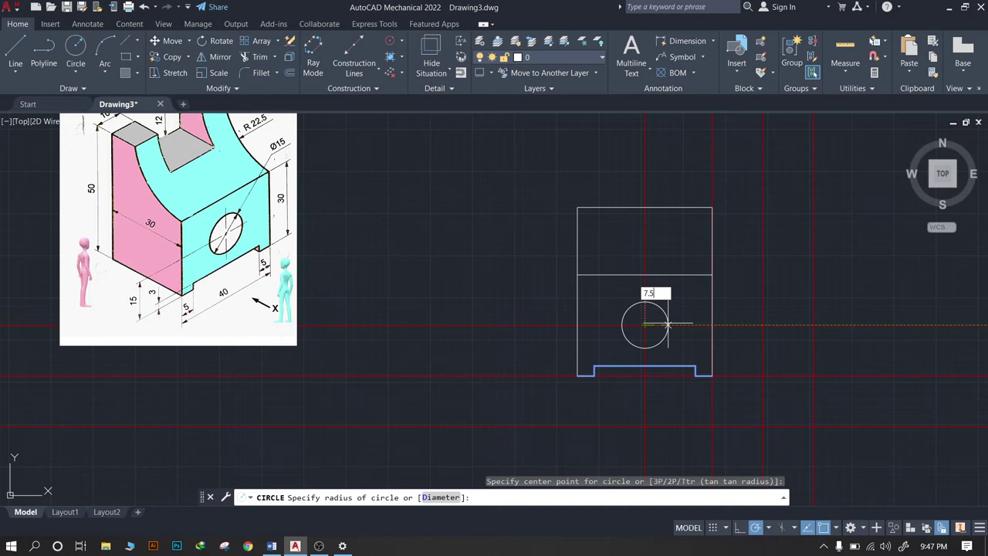
pyautogui.press('Return')
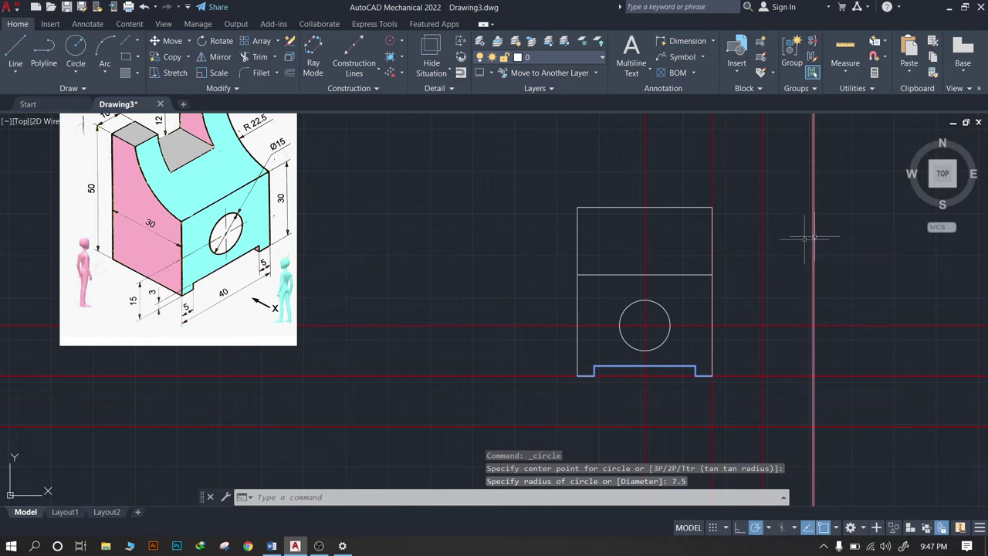
pyautogui.scroll(1, 650, 320)
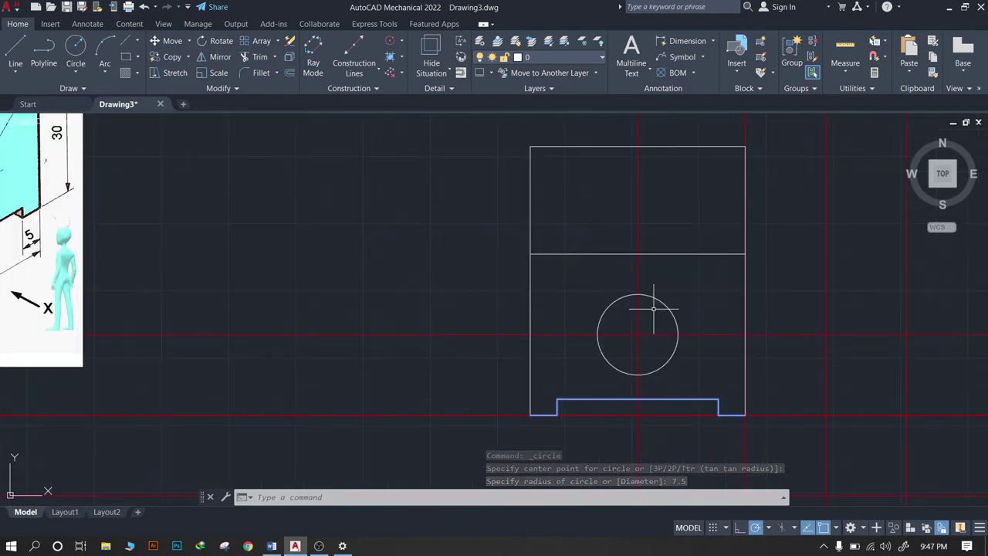
pyautogui.scroll(-1, 656, 315)
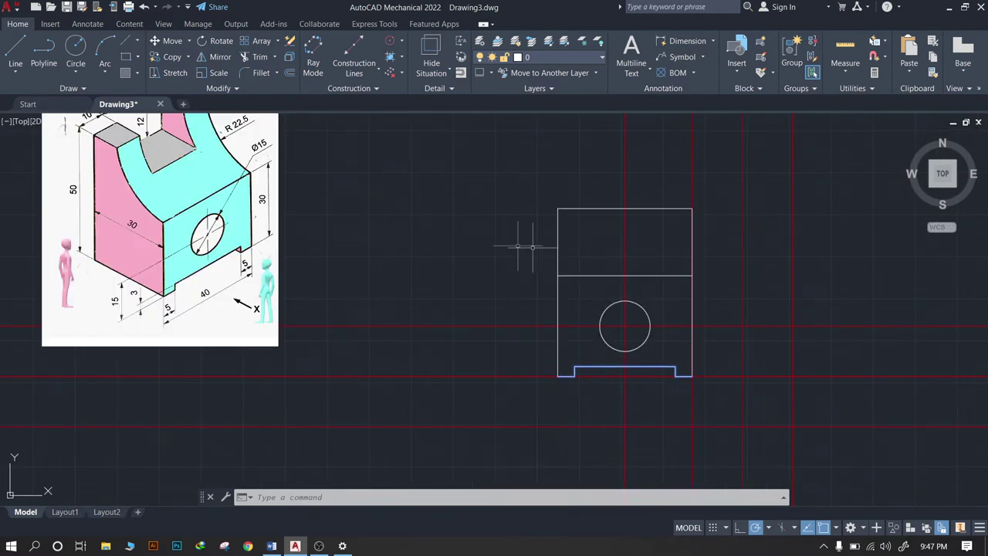
pyautogui.moveTo(191, 179); pyautogui.dragTo(194, 282, button='middle')
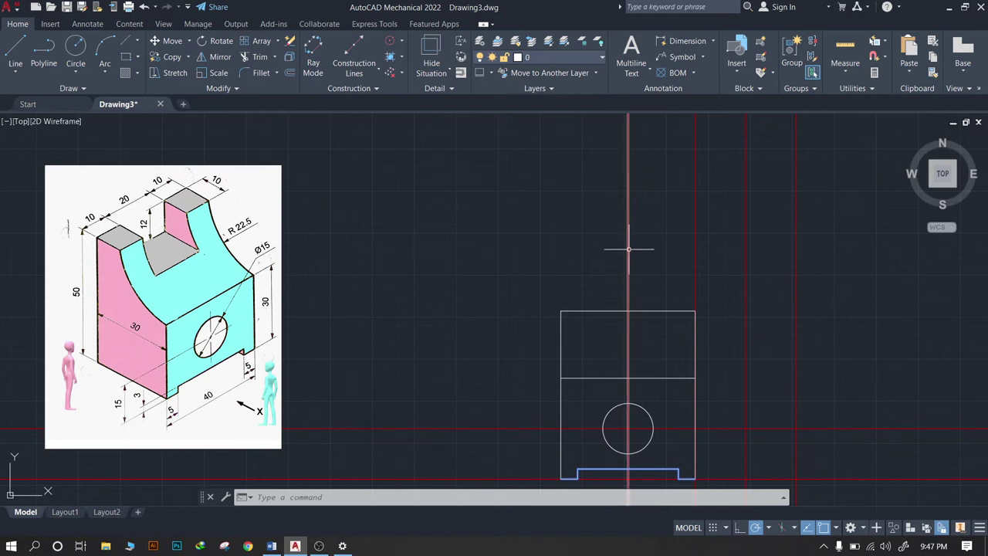
# Offset the vertical centreline 10 to the left, then cancel and undo the copy
pyautogui.click(628, 248)
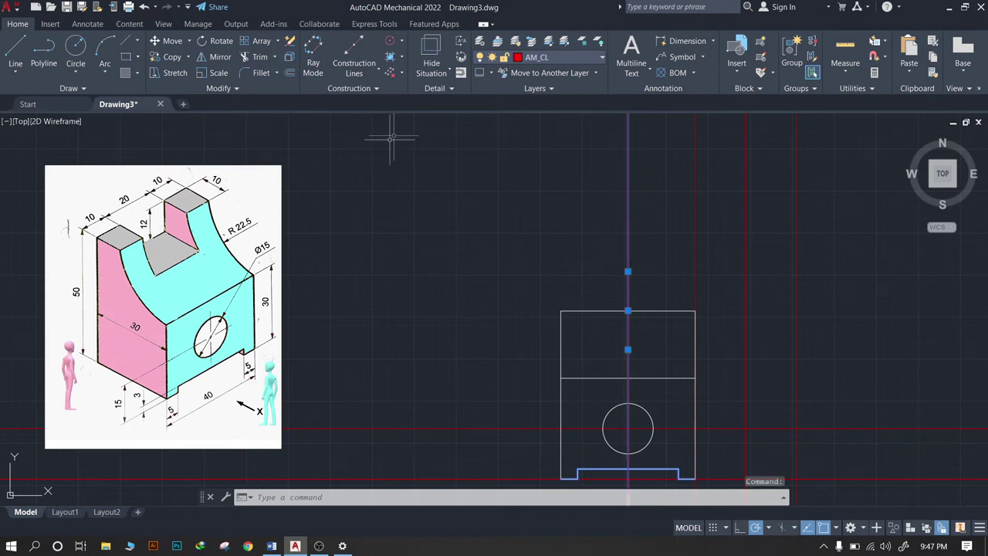
pyautogui.click(290, 73)
pyautogui.write('10')
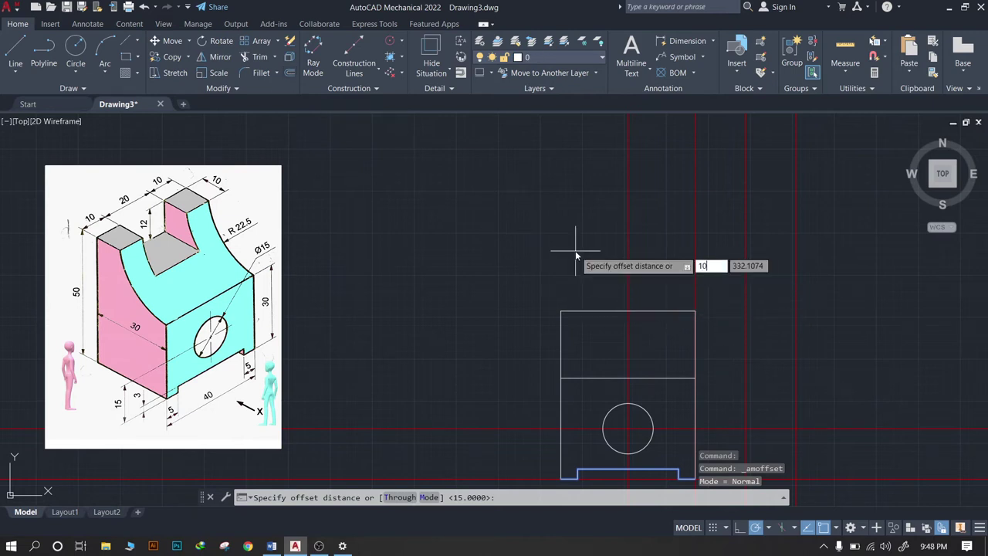
pyautogui.press('Return')
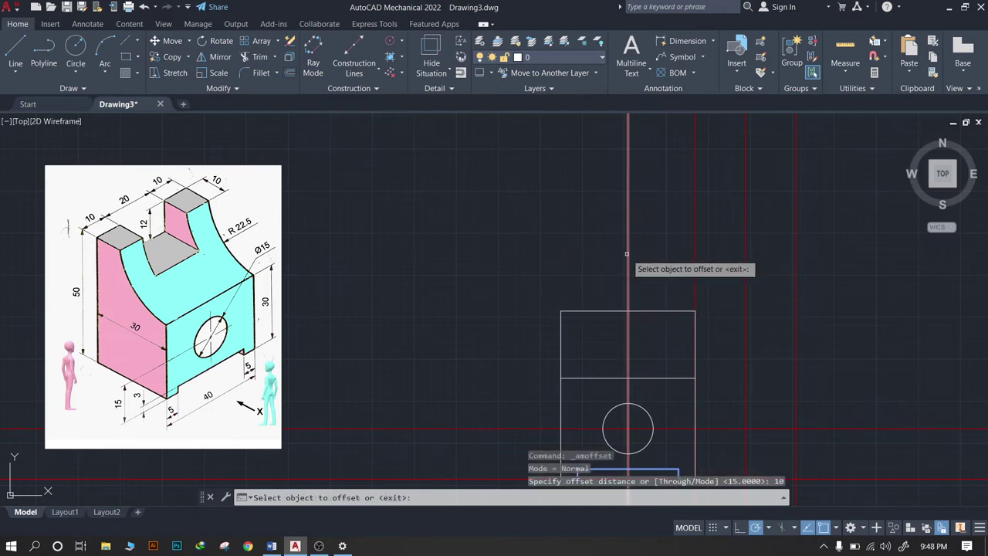
pyautogui.click(628, 265)
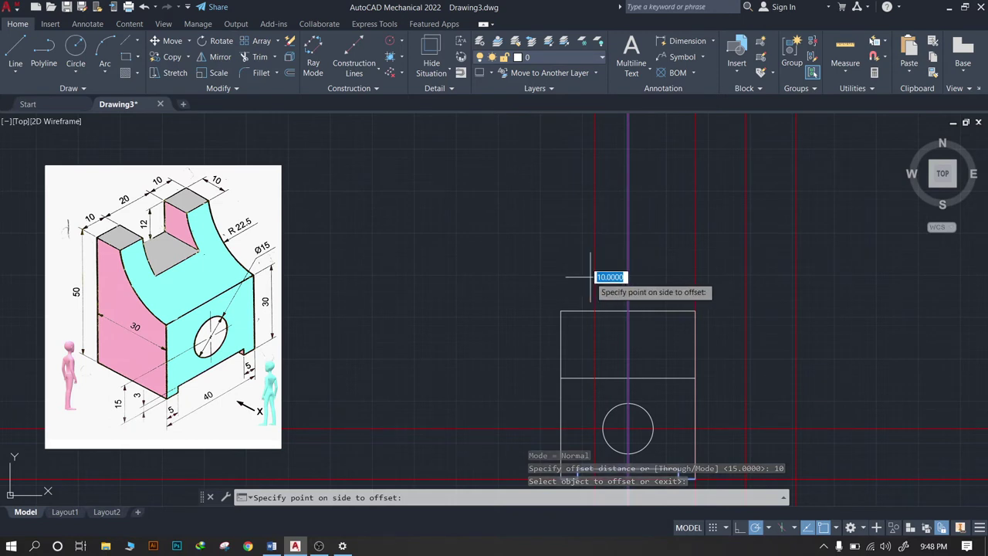
pyautogui.click(590, 276)
pyautogui.click(628, 270)
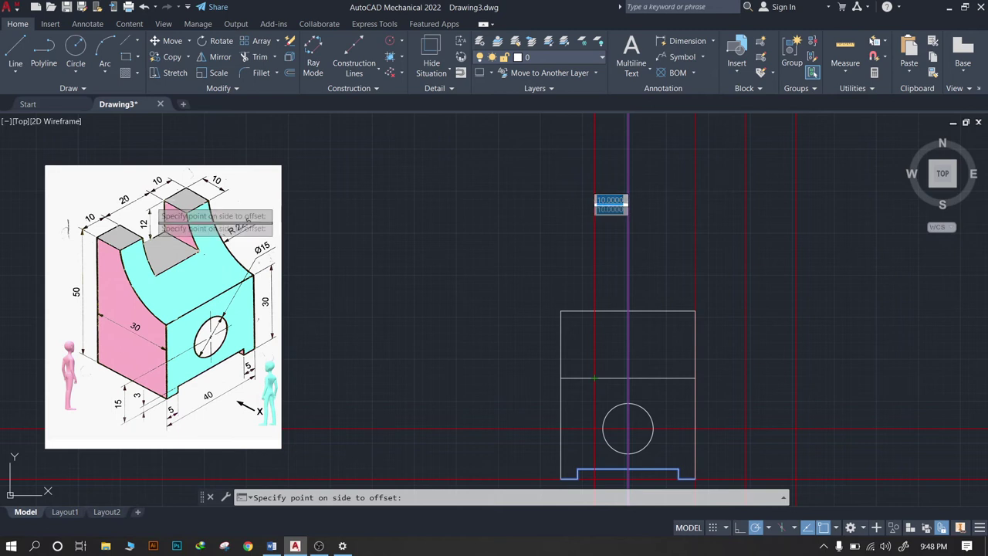
pyautogui.scroll(2, 664, 328)
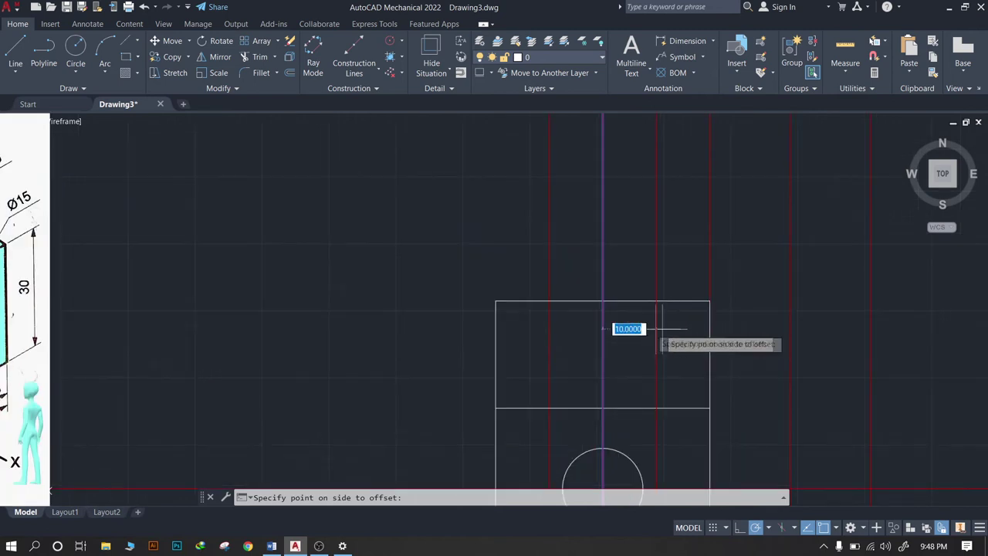
pyautogui.press('Escape')
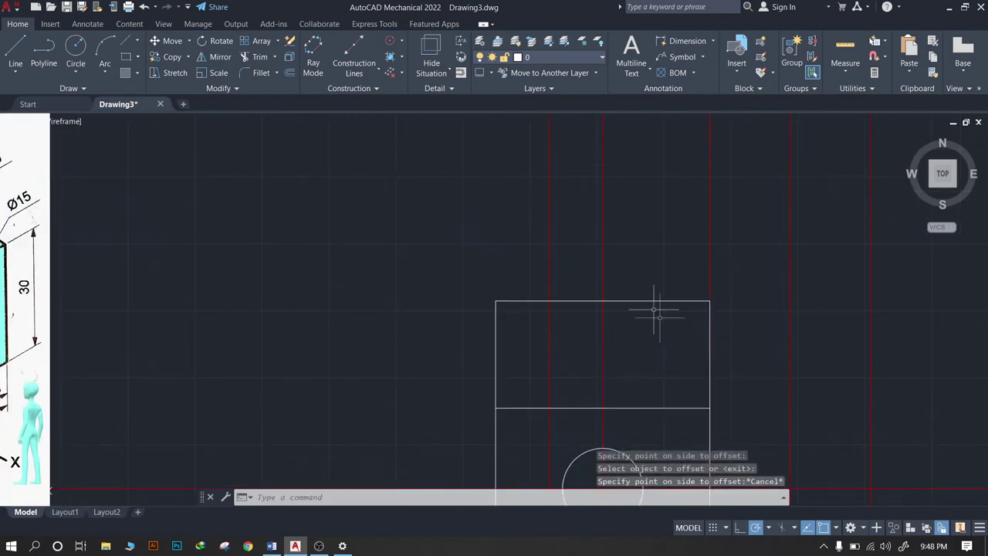
pyautogui.hotkey('ctrl', 'z')
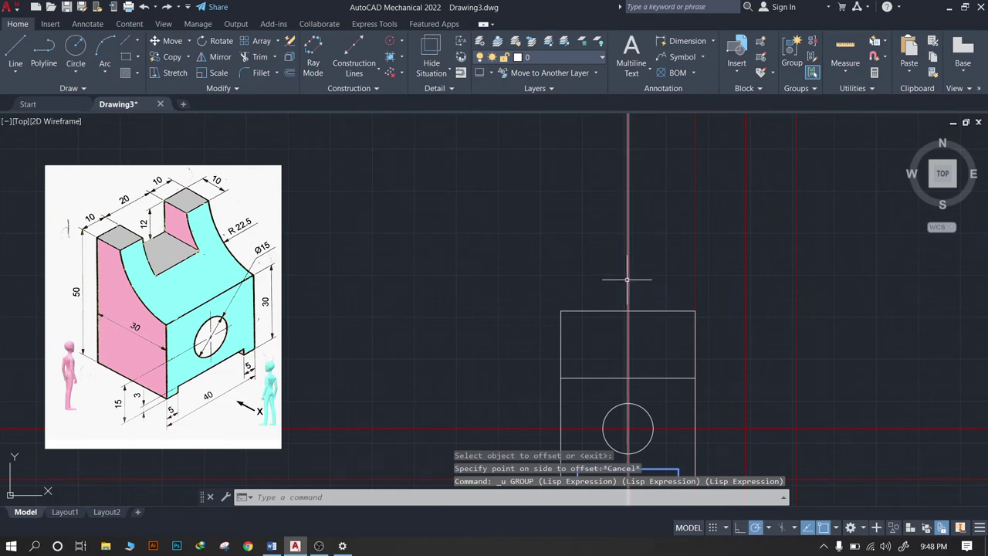
# Copy the vertical centreline 10 units to each side
pyautogui.write('o')
pyautogui.press('Return')
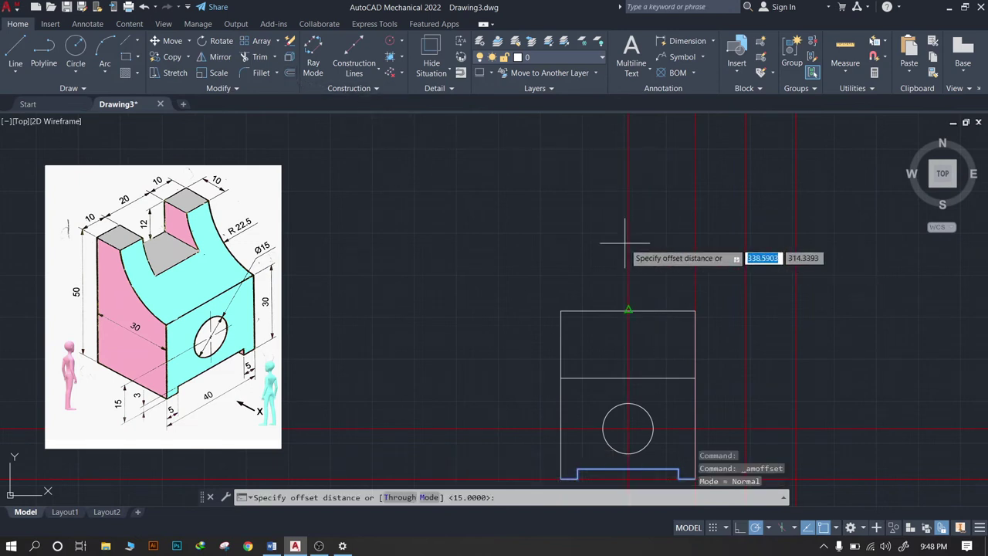
pyautogui.click(628, 311)
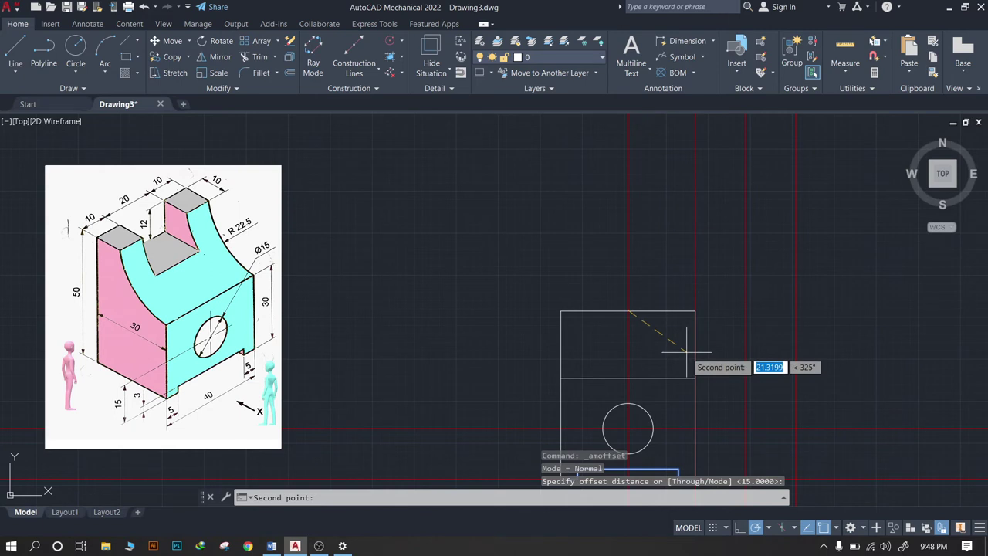
pyautogui.press('Escape')
pyautogui.click(627, 346)
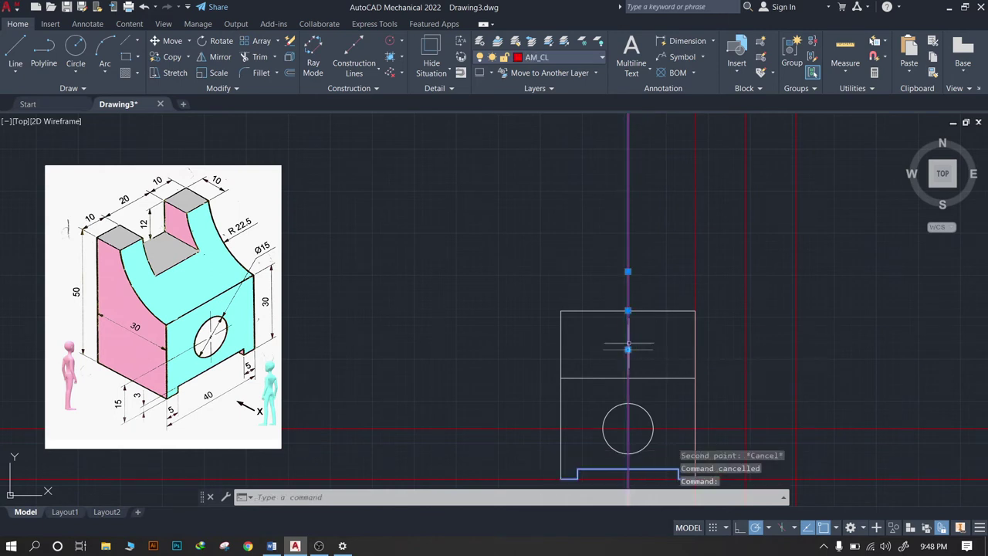
pyautogui.click(289, 72)
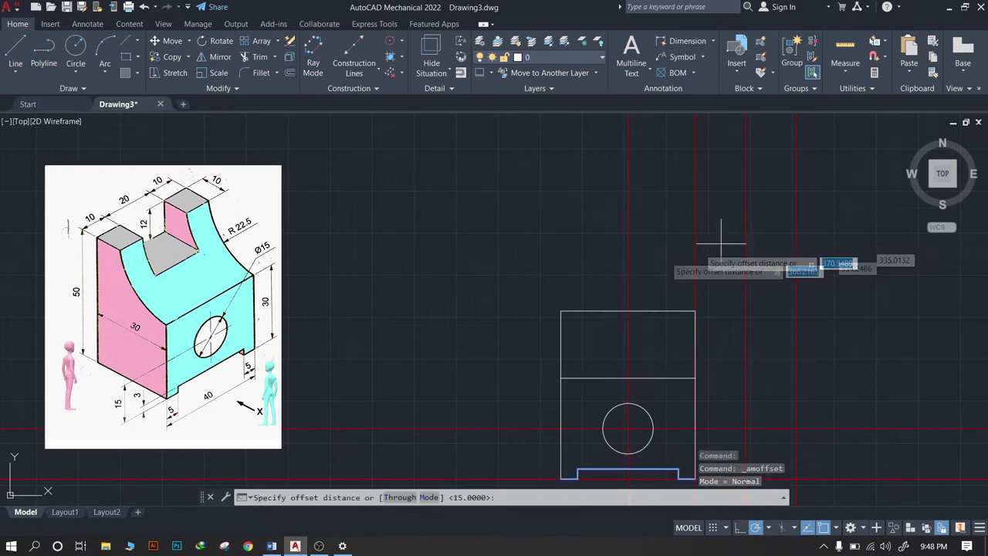
pyautogui.write('10')
pyautogui.press('Return')
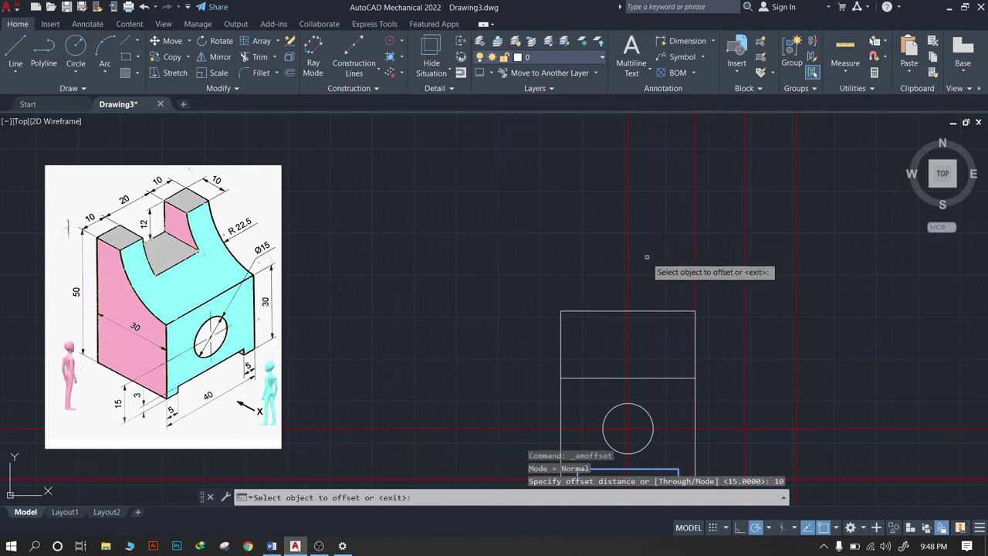
pyautogui.click(629, 257)
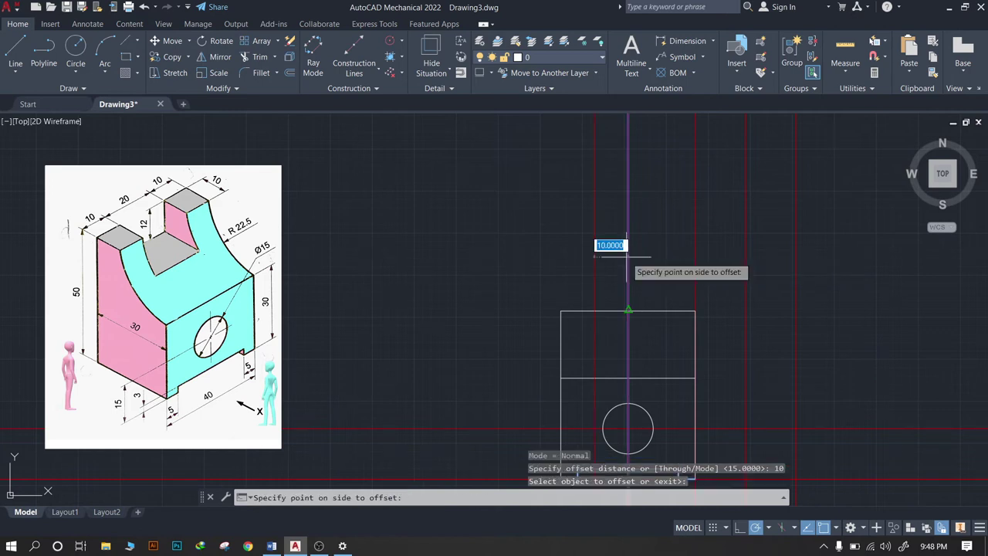
pyautogui.click(542, 261)
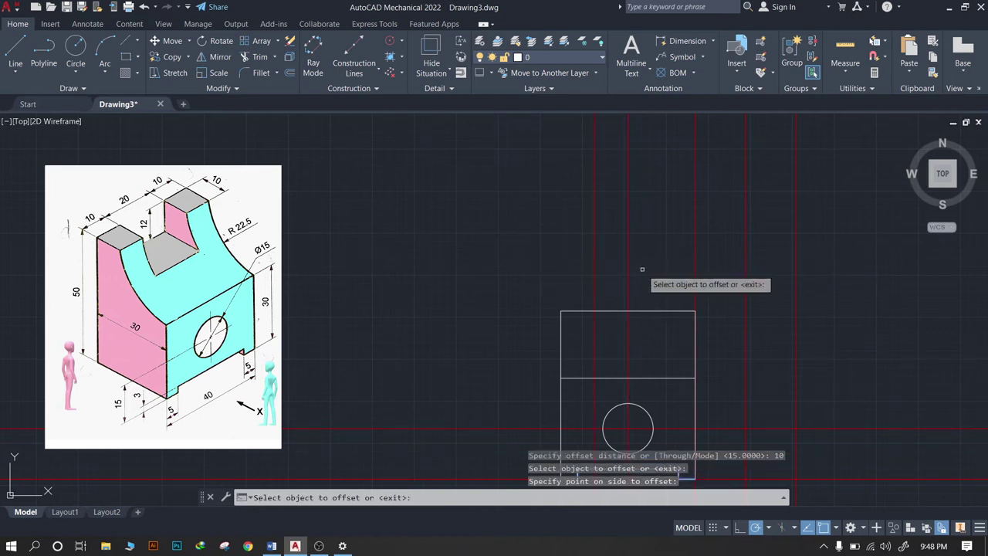
pyautogui.click(628, 267)
pyautogui.click(669, 276)
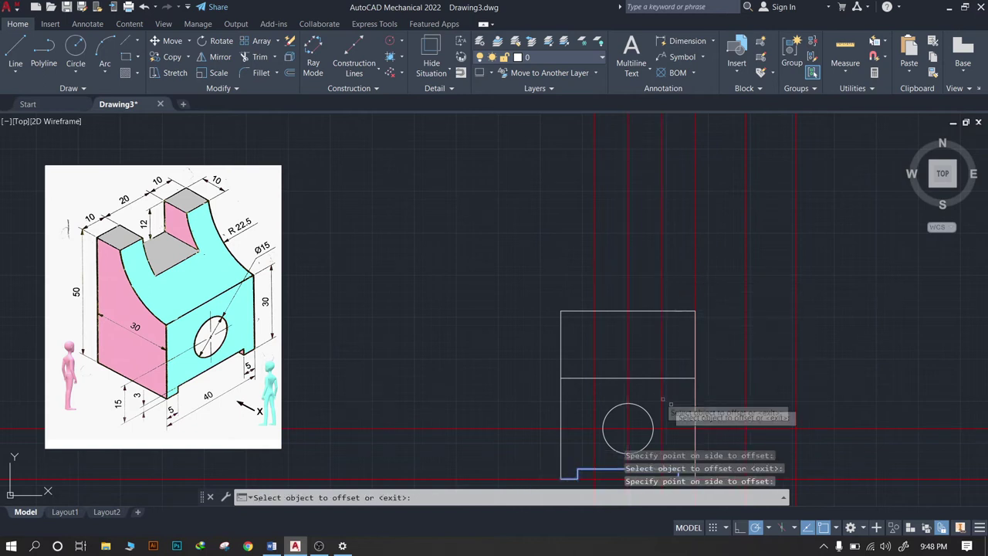
# Offset the front view's top edge 12 units downward
pyautogui.click(639, 311)
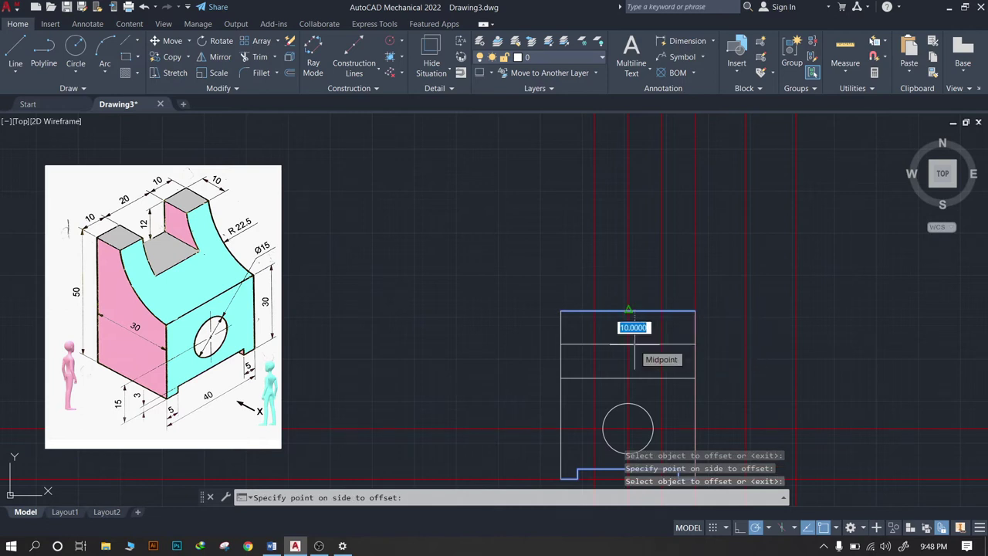
pyautogui.write('12')
pyautogui.press('Return')
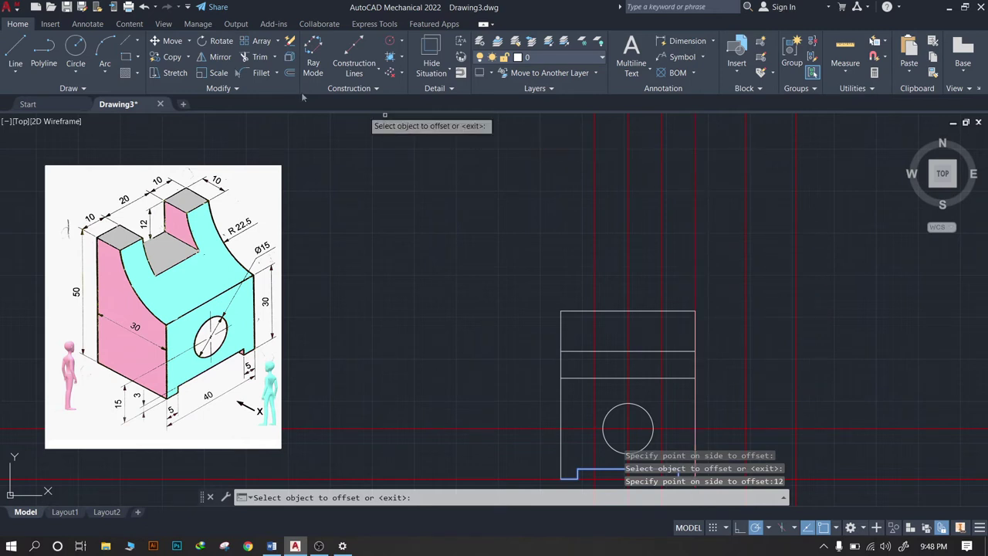
# Draw vertical slot-side lines from the top edge down to the line 12 below
pyautogui.click(15, 56)
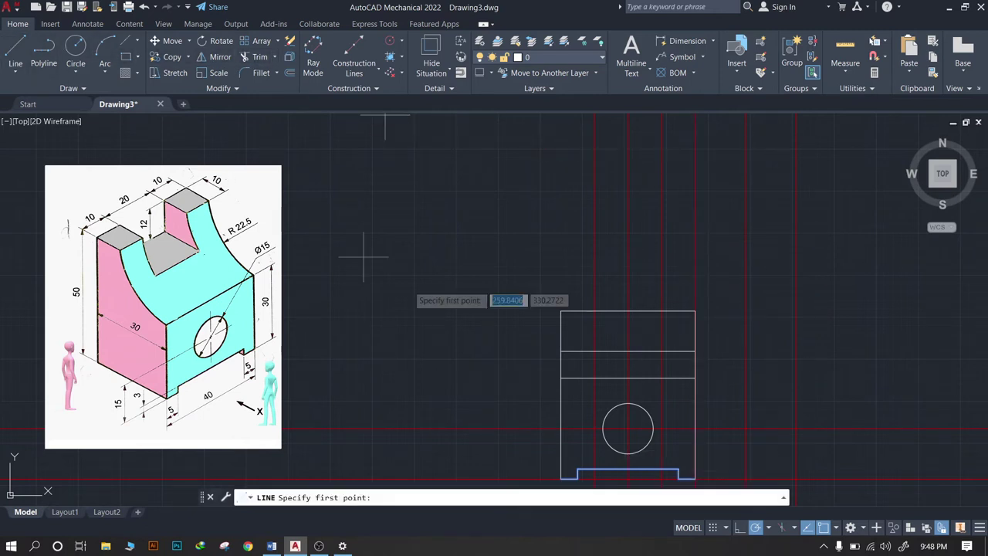
pyautogui.click(595, 351)
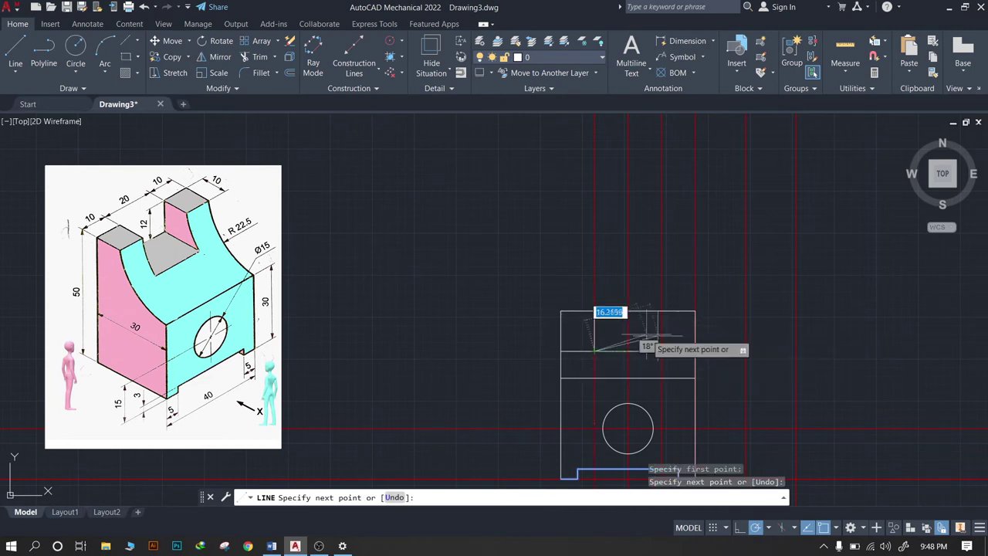
pyautogui.press('Escape')
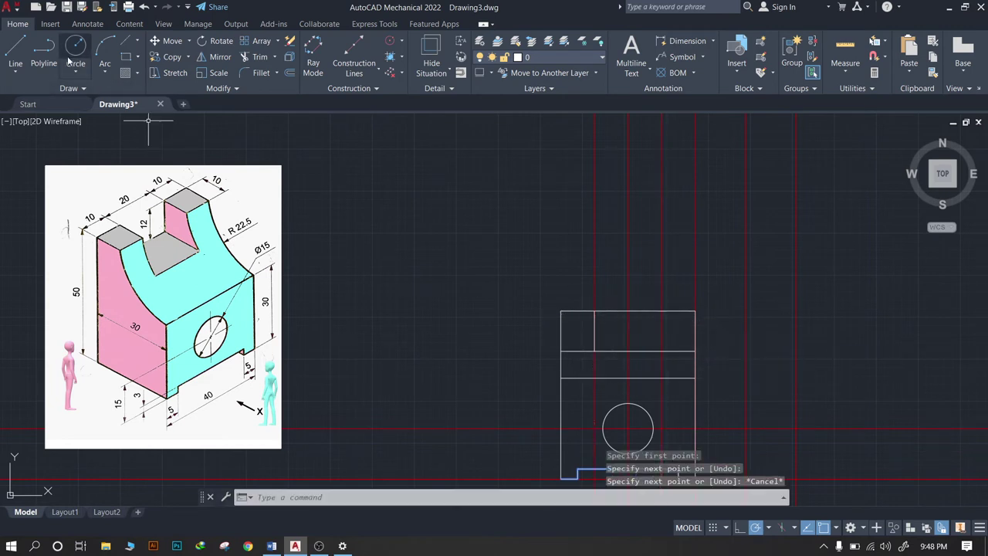
pyautogui.click(14, 56)
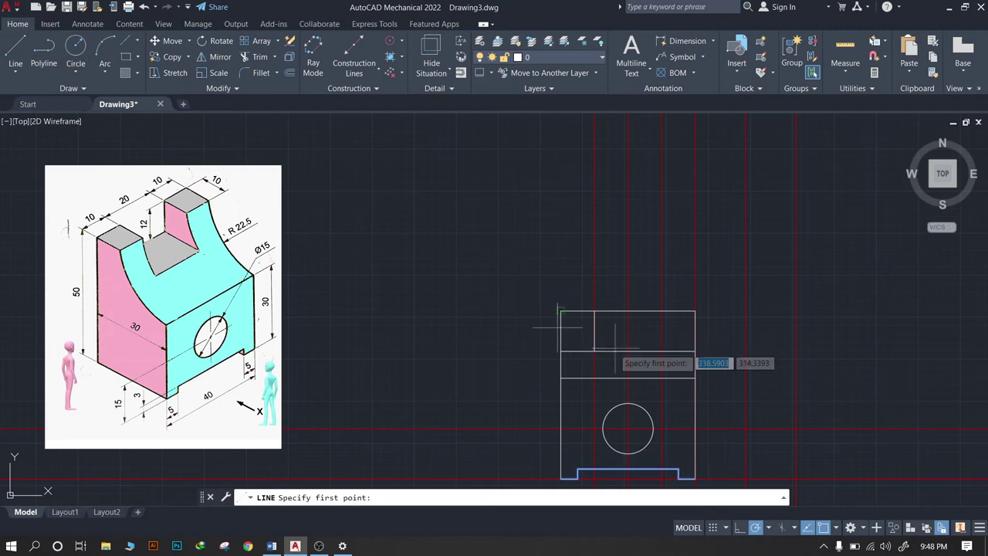
pyautogui.click(661, 311)
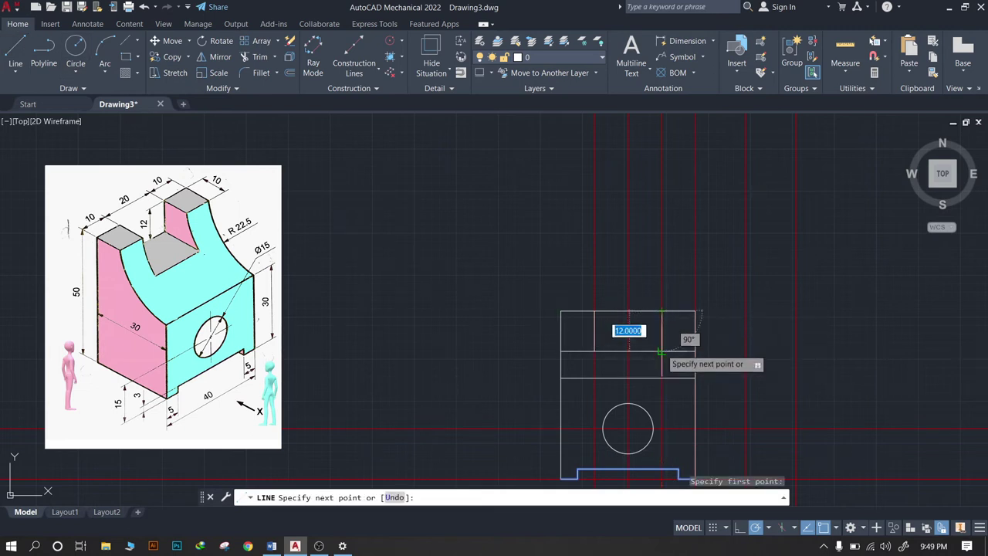
pyautogui.click(661, 351)
pyautogui.press('Escape')
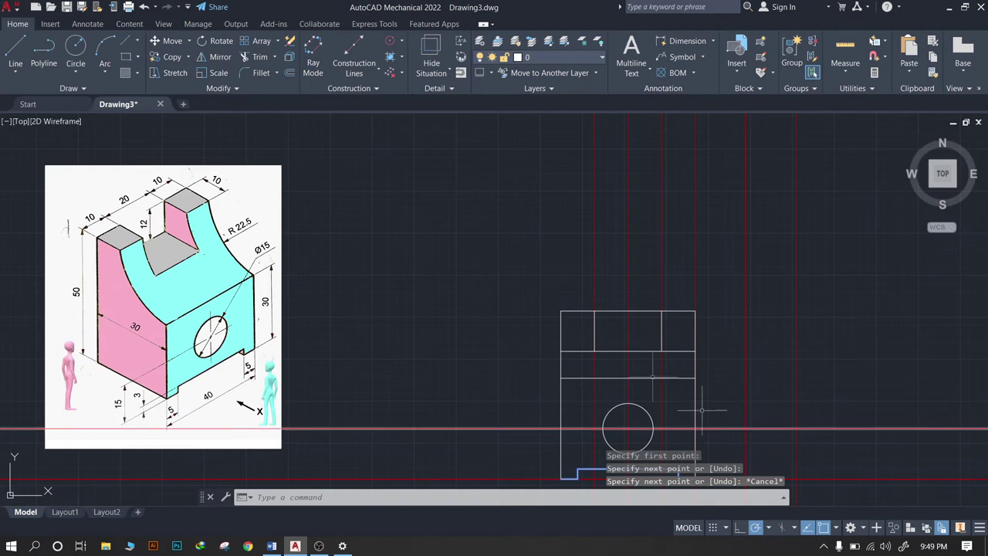
pyautogui.moveTo(655, 349); pyautogui.dragTo(568, 306, button='middle')
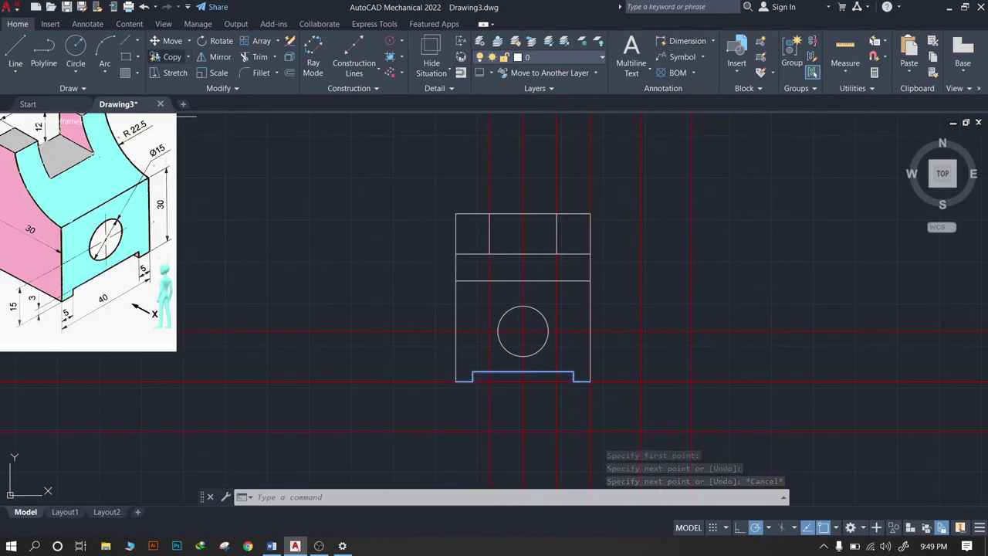
# Trim the top edge between the slot lines, leaving a 20-wide, 12-deep slot
pyautogui.click(253, 59)
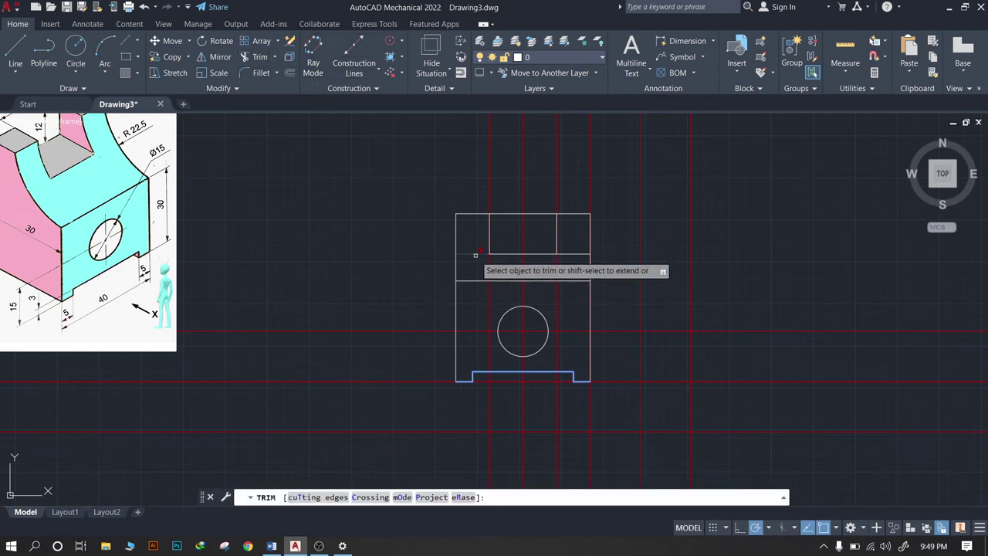
pyautogui.click(571, 254)
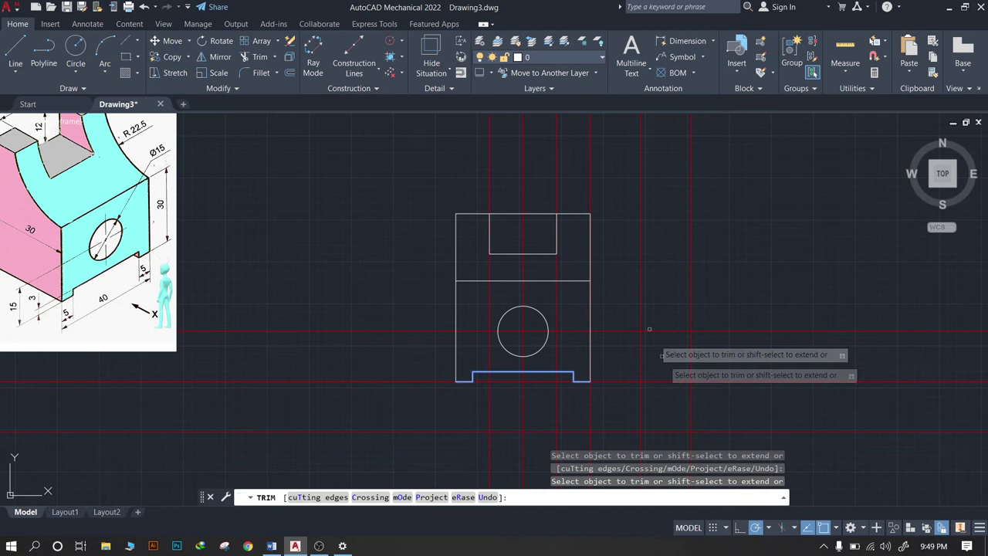
pyautogui.scroll(-2, 644, 325)
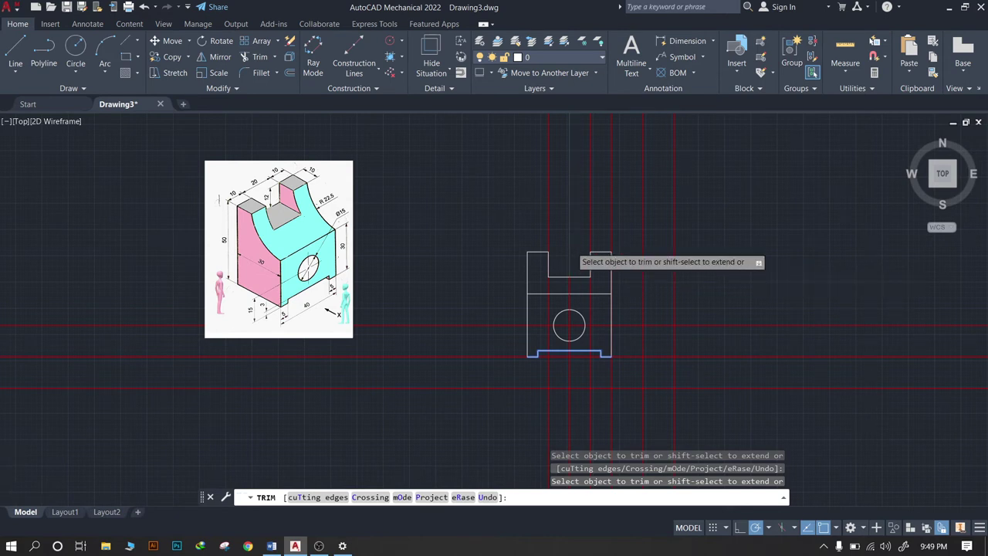
pyautogui.scroll(2, 574, 248)
pyautogui.press('Escape')
pyautogui.press('Escape')
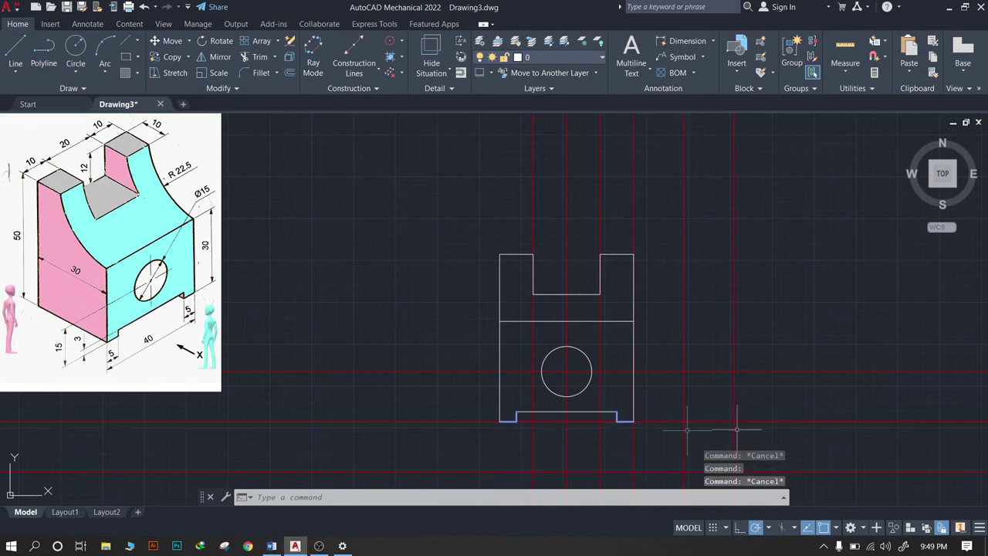
pyautogui.press('Escape')
pyautogui.click(515, 415)
pyautogui.press('Escape')
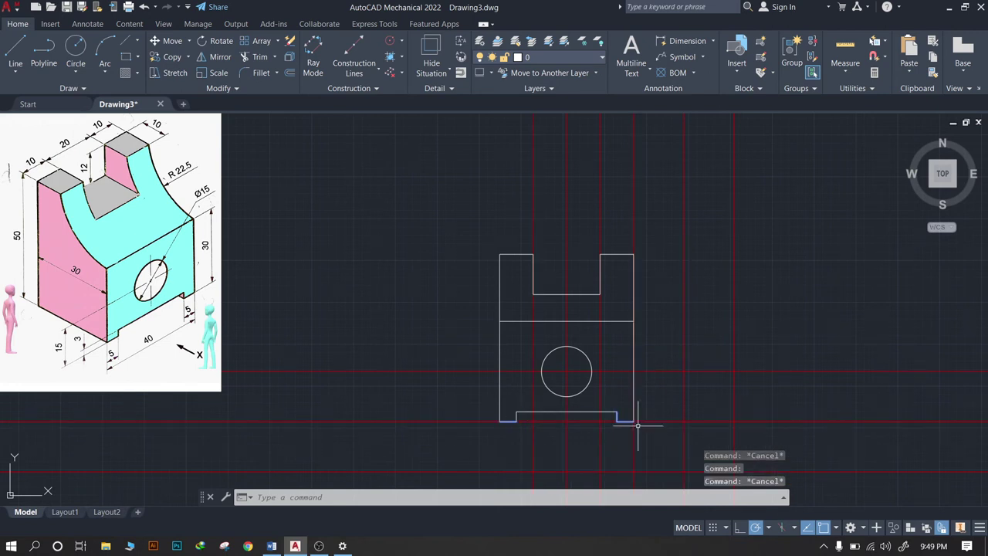
pyautogui.scroll(4, 628, 417)
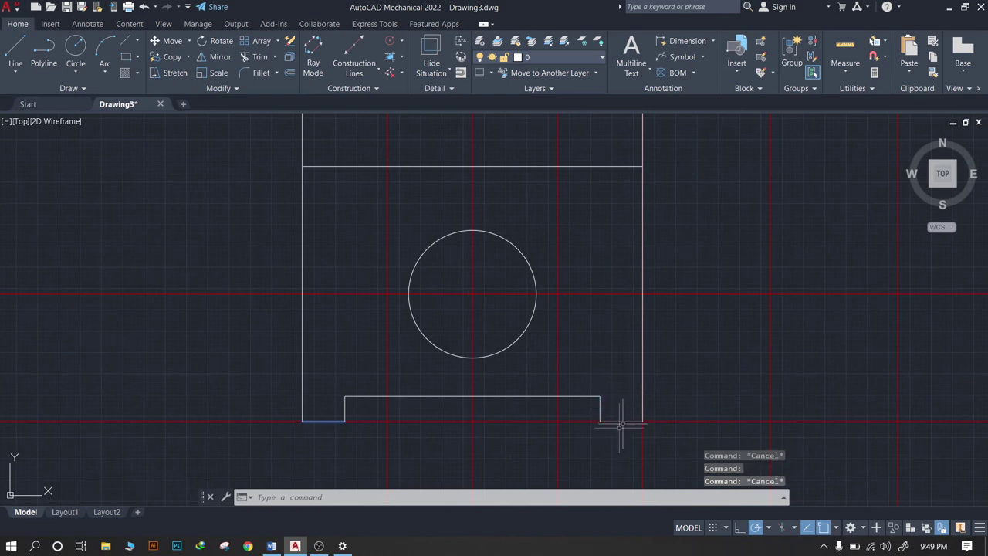
pyautogui.click(324, 422)
pyautogui.press('Escape')
pyautogui.scroll(-3, 573, 345)
pyautogui.scroll(-3, 544, 333)
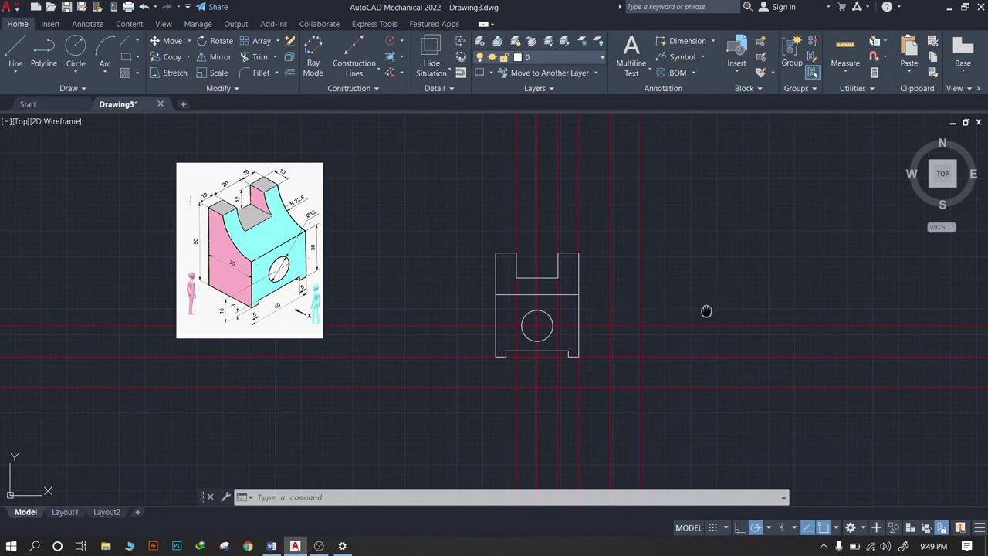
pyautogui.moveTo(706, 308); pyautogui.dragTo(574, 323, button='middle')
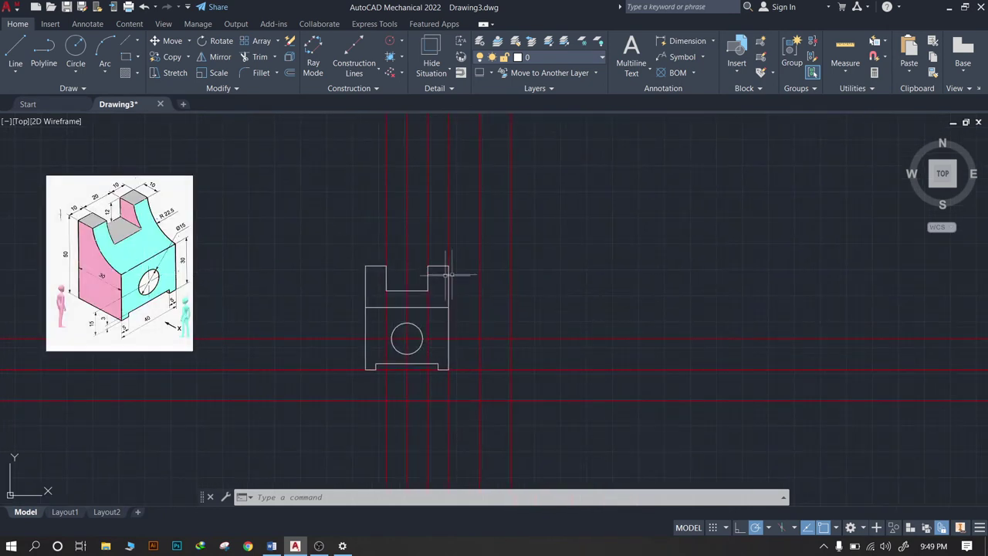
pyautogui.click(354, 63)
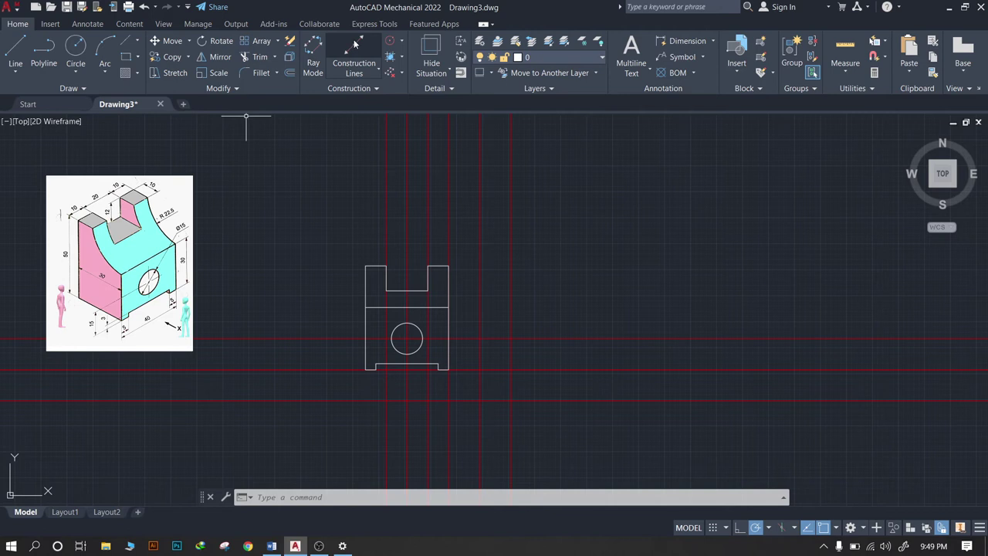
# Place horizontal construction lines at the top edge, slot floor and top of the hole
pyautogui.click(336, 198)
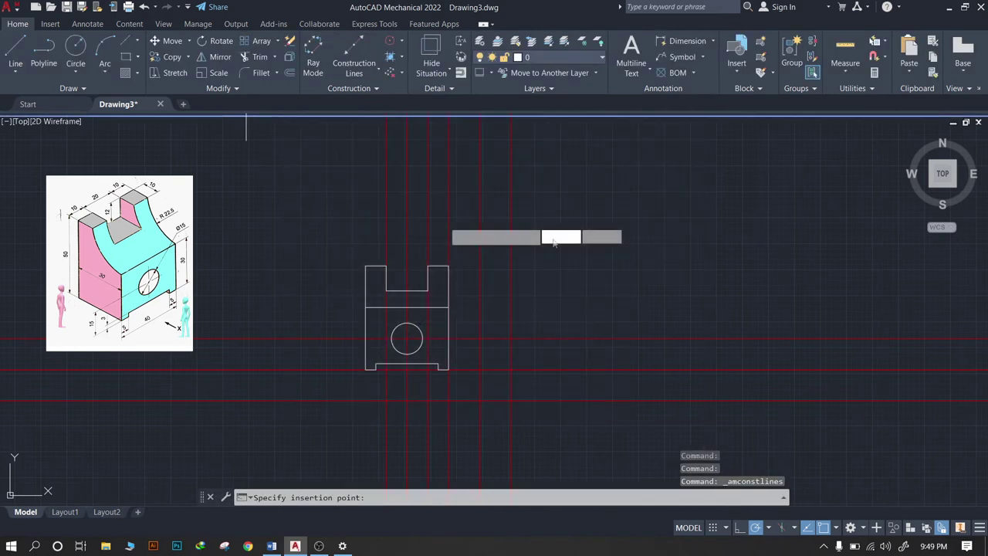
pyautogui.click(448, 266)
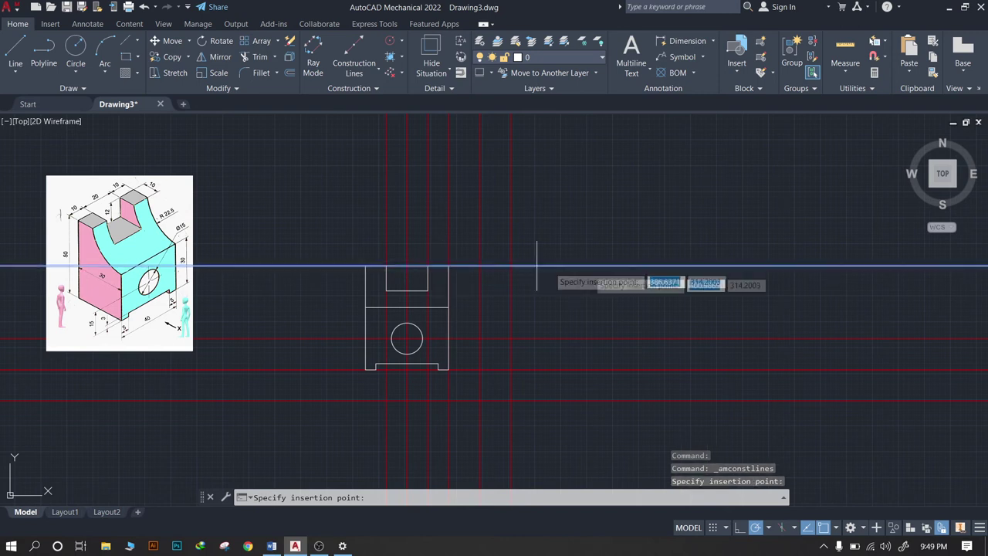
pyautogui.click(440, 308)
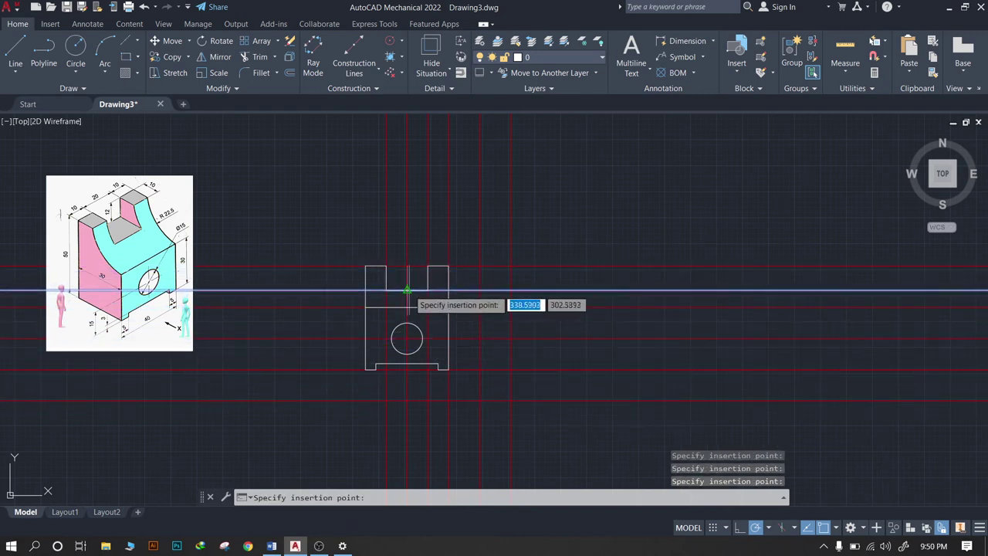
pyautogui.click(406, 290)
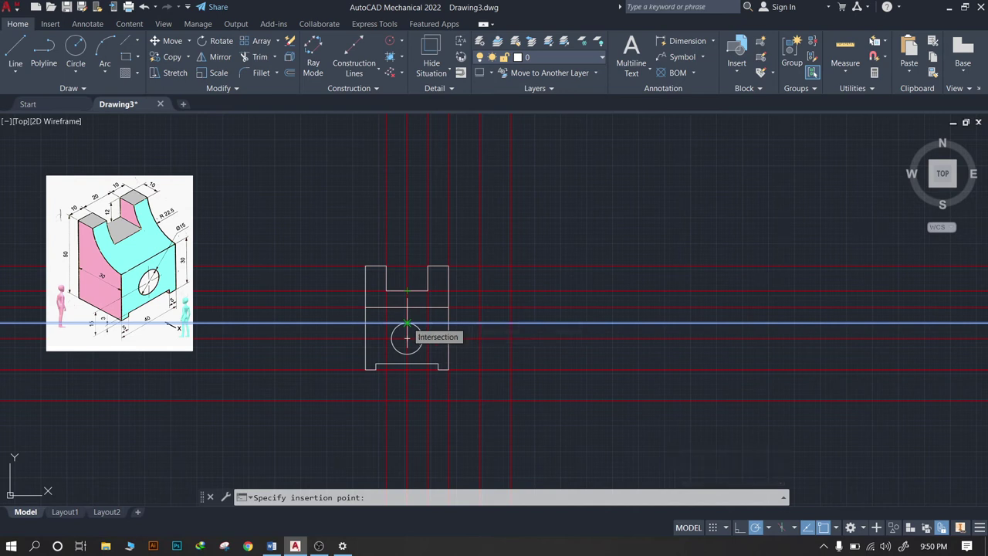
pyautogui.click(407, 323)
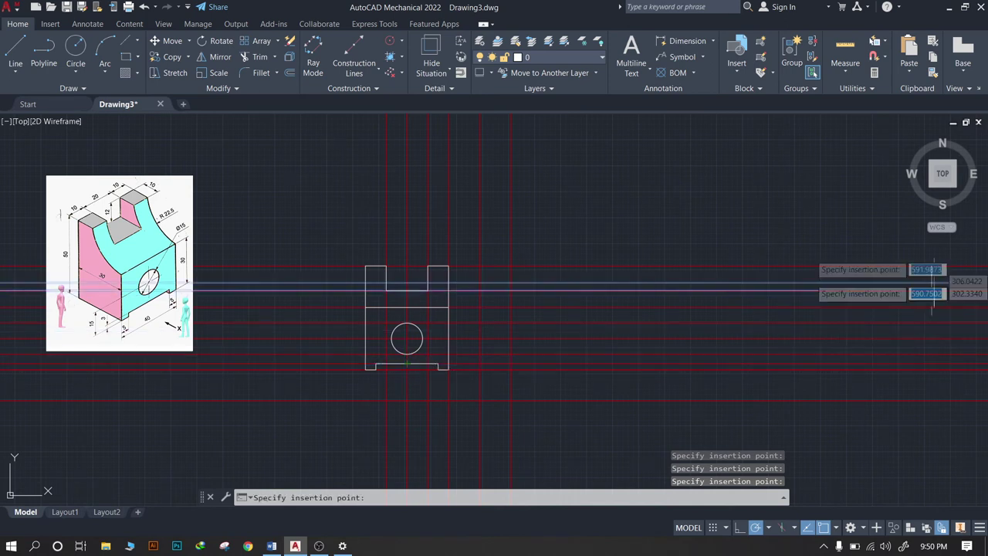
pyautogui.press('Escape')
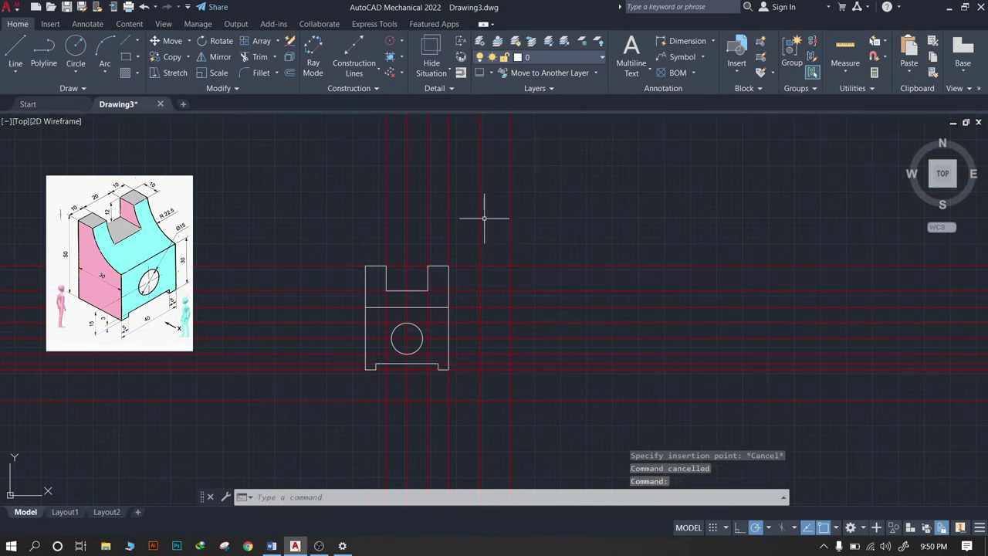
pyautogui.click(479, 214)
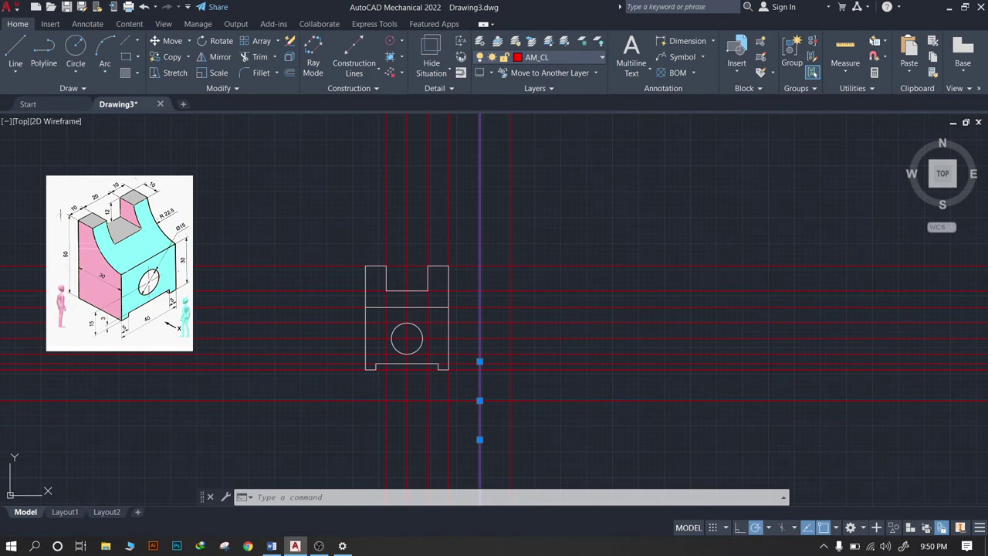
pyautogui.click(509, 267)
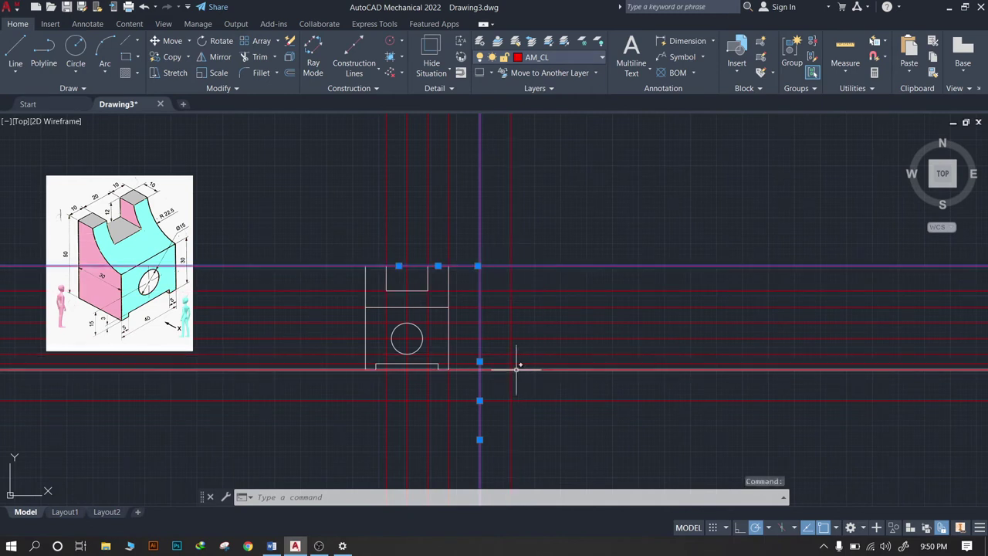
pyautogui.click(516, 369)
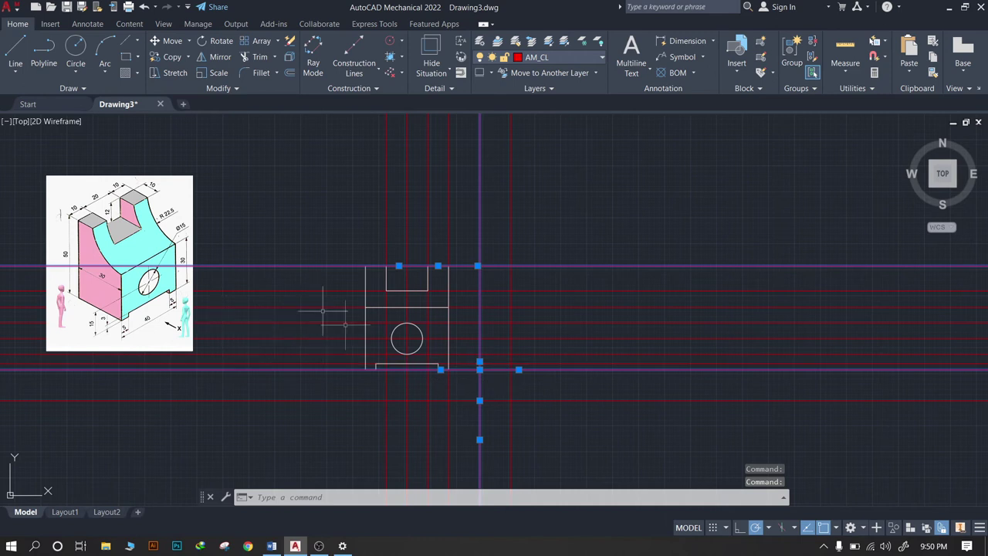
pyautogui.press('Escape')
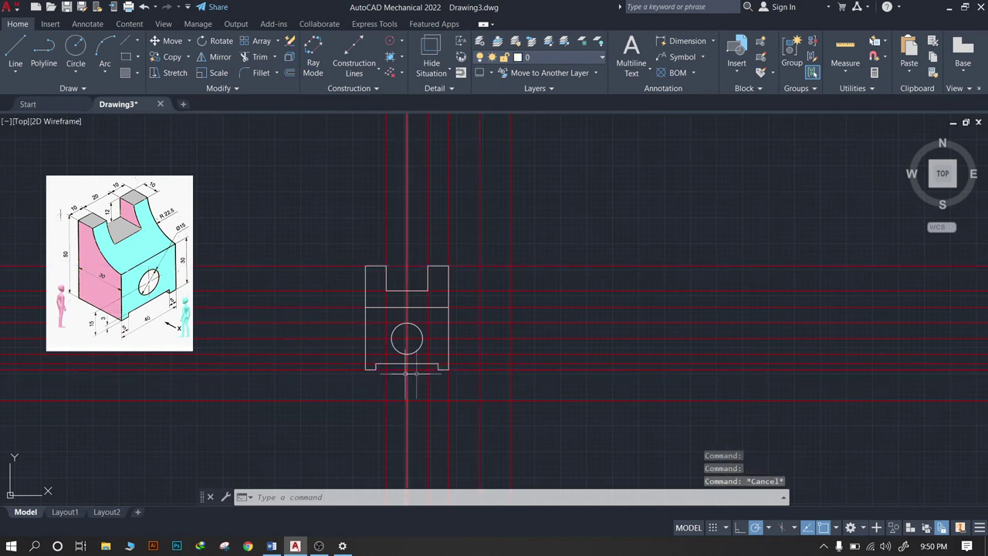
pyautogui.scroll(2, 557, 393)
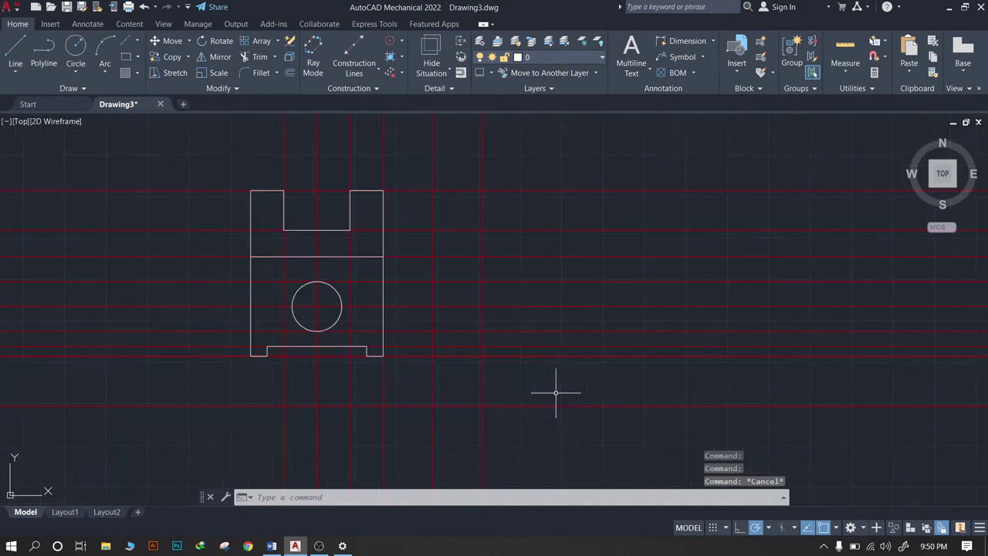
pyautogui.click(483, 288)
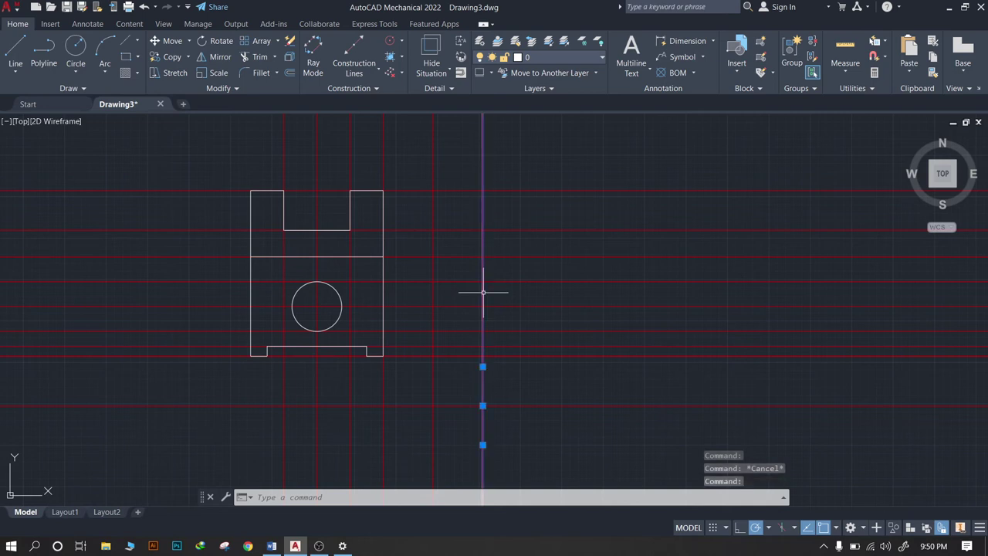
pyautogui.click(291, 74)
pyautogui.write('30')
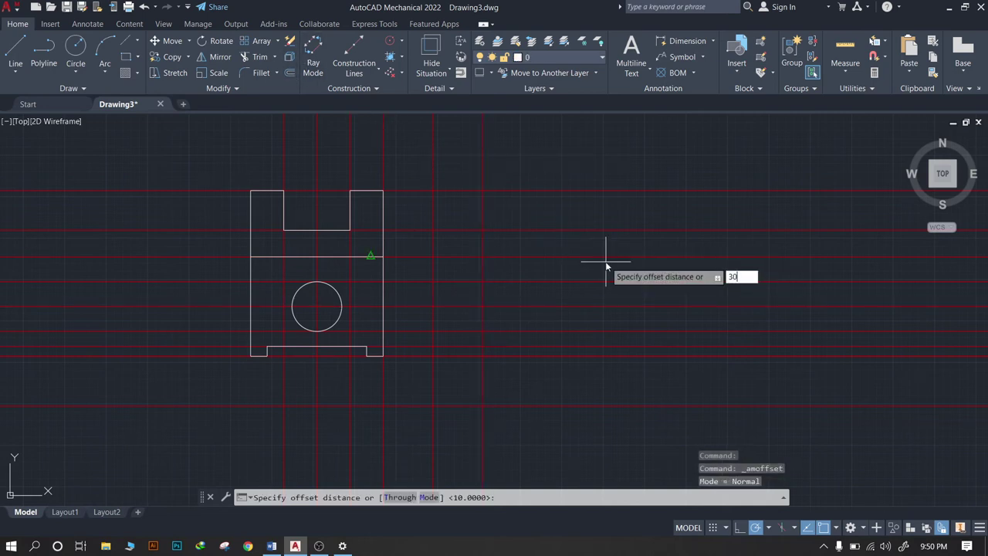
pyautogui.press('Return')
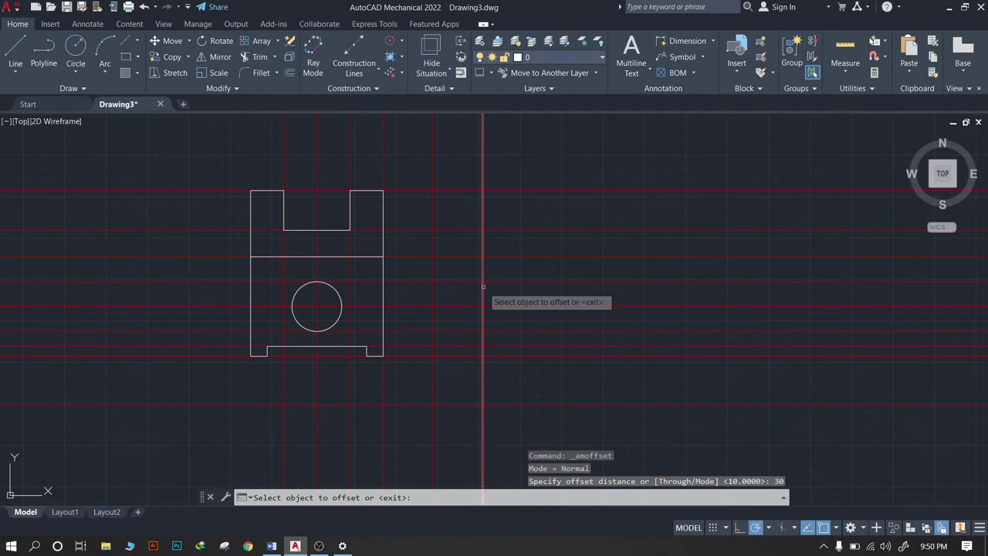
pyautogui.click(479, 288)
pyautogui.click(704, 296)
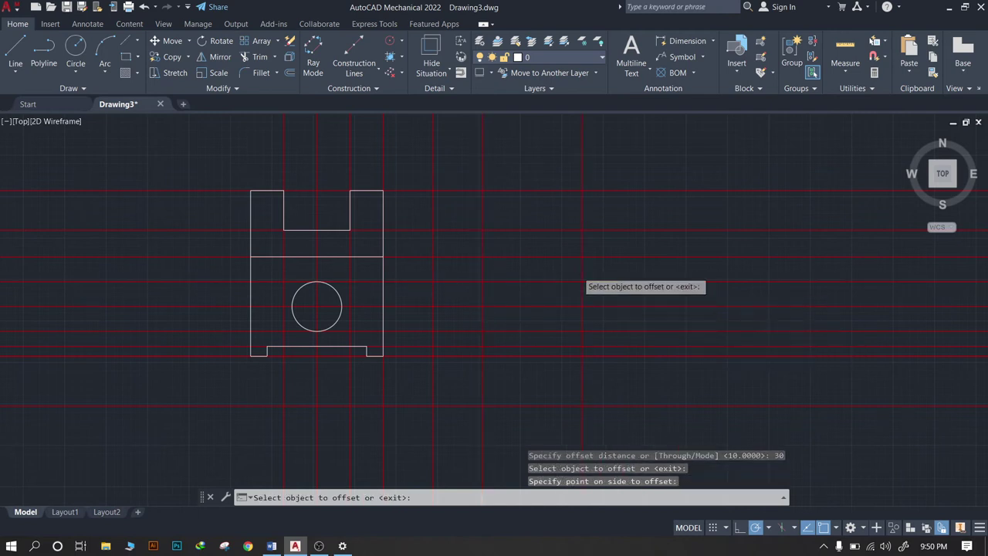
pyautogui.scroll(-5, 584, 278)
pyautogui.scroll(3, 333, 255)
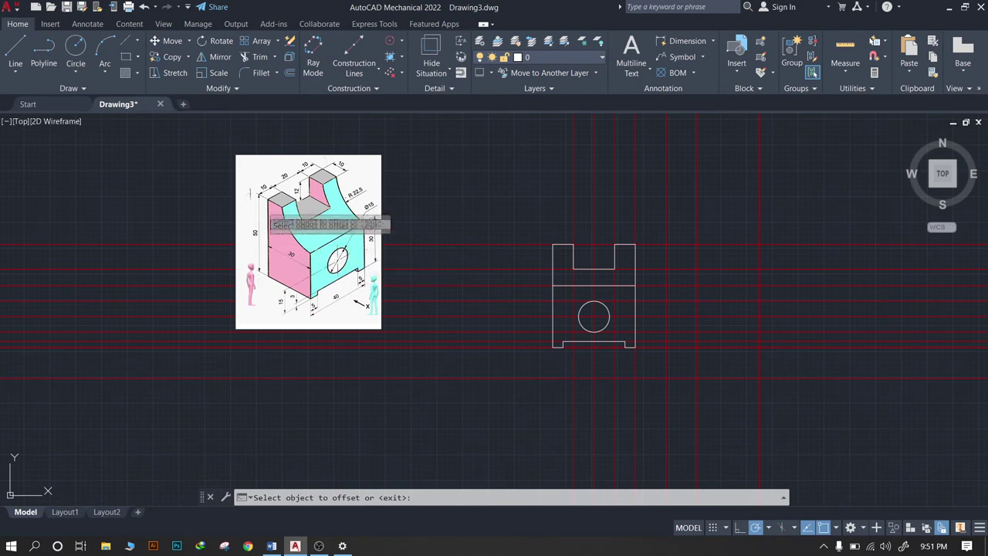
pyautogui.scroll(4, 687, 283)
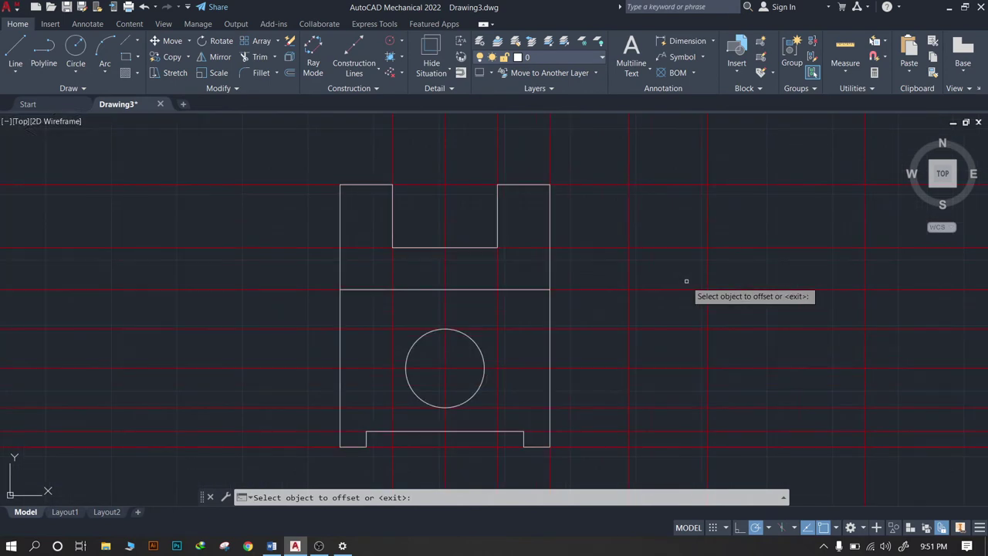
pyautogui.scroll(-2, 701, 298)
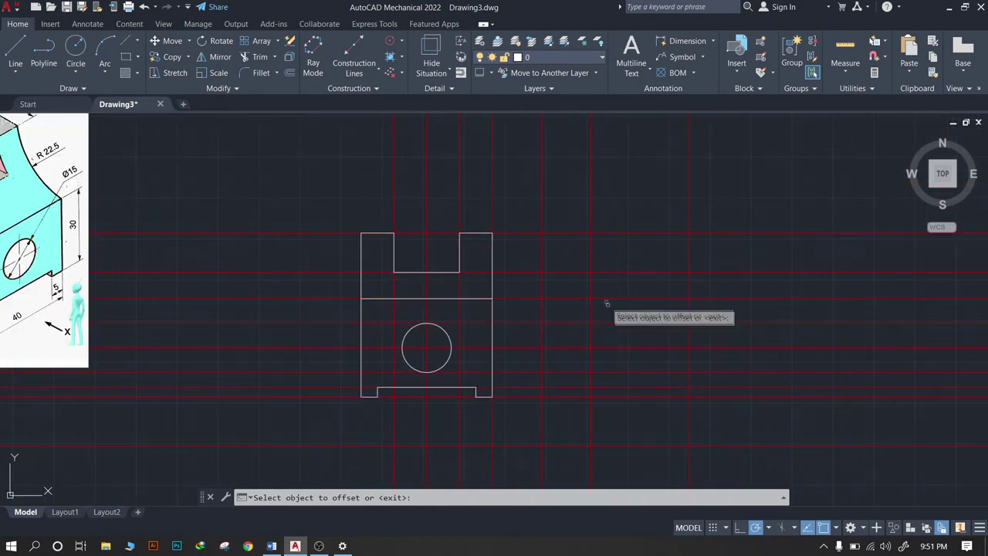
pyautogui.scroll(-2, 615, 314)
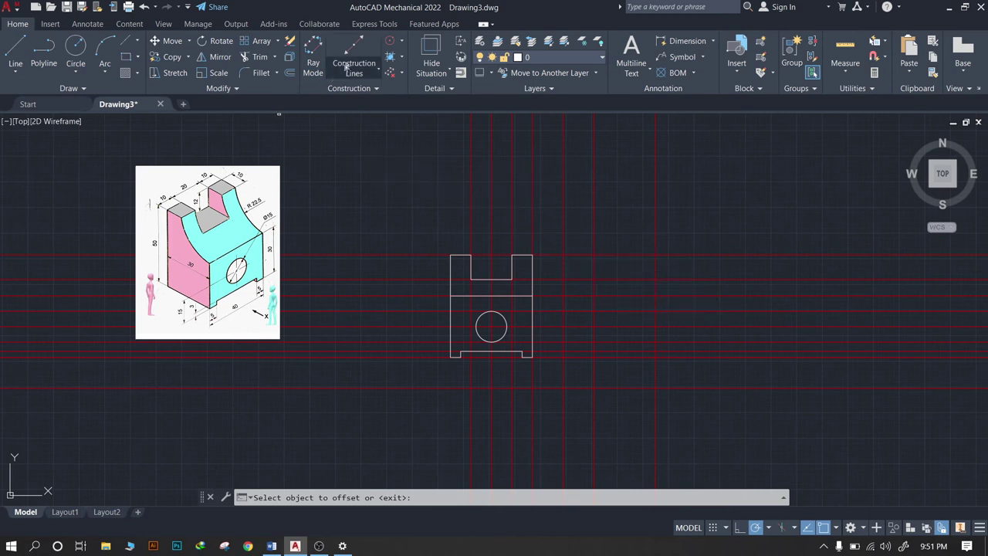
# Draw the side view's left edge, 30-unit base and lower right edge
pyautogui.click(15, 51)
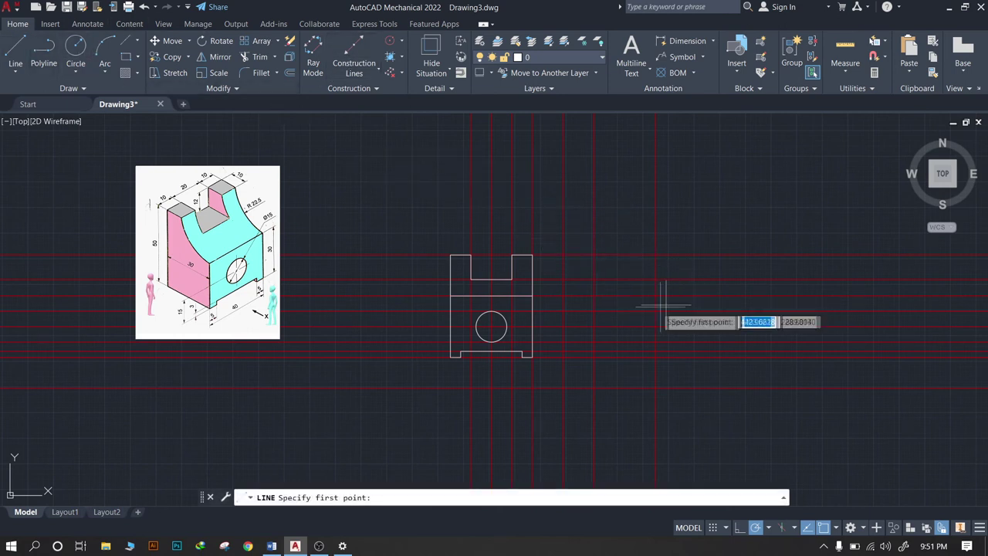
pyautogui.click(594, 254)
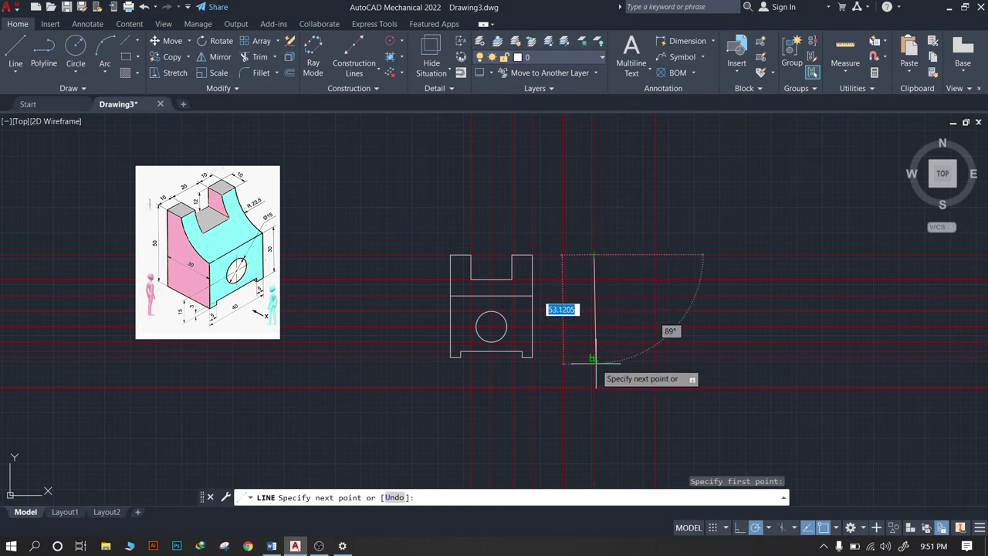
pyautogui.click(594, 357)
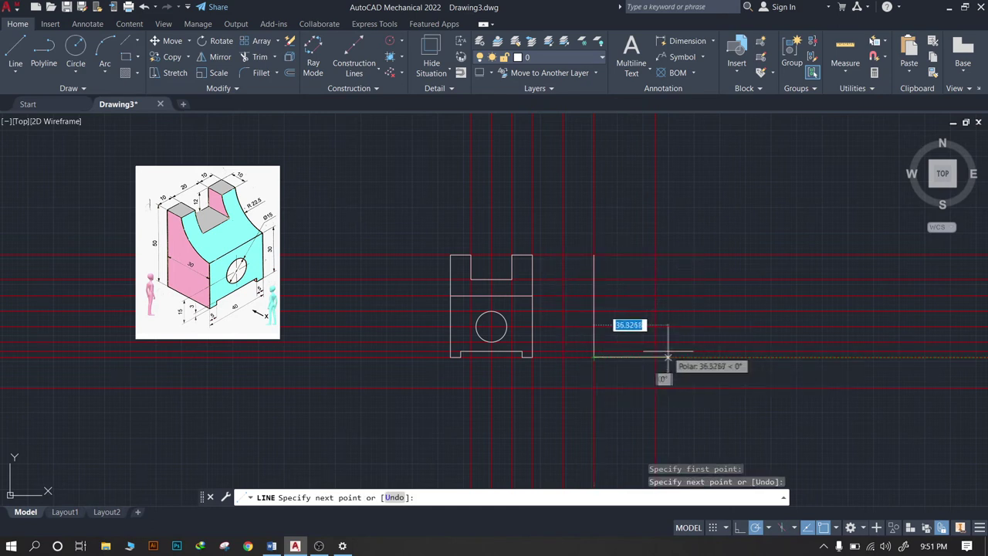
pyautogui.click(654, 357)
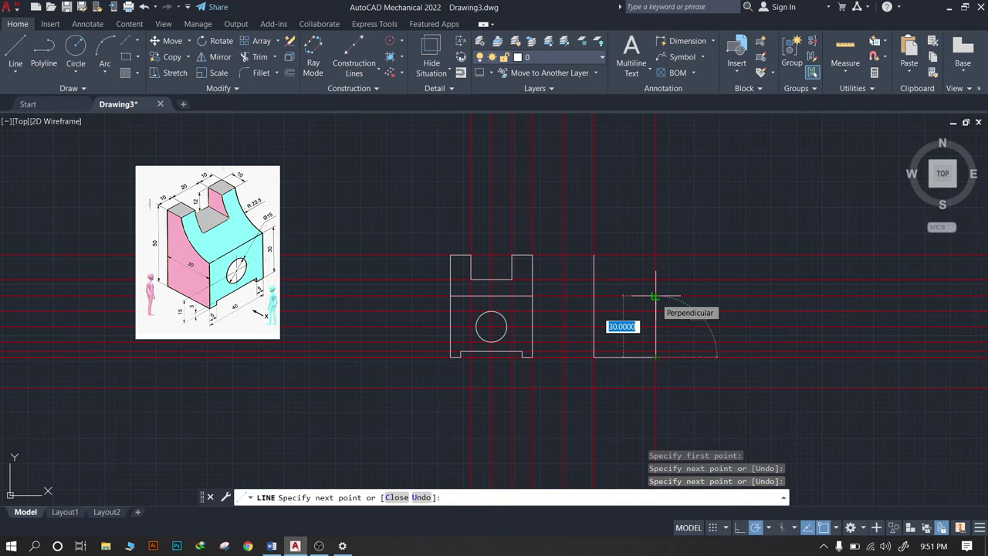
pyautogui.click(655, 295)
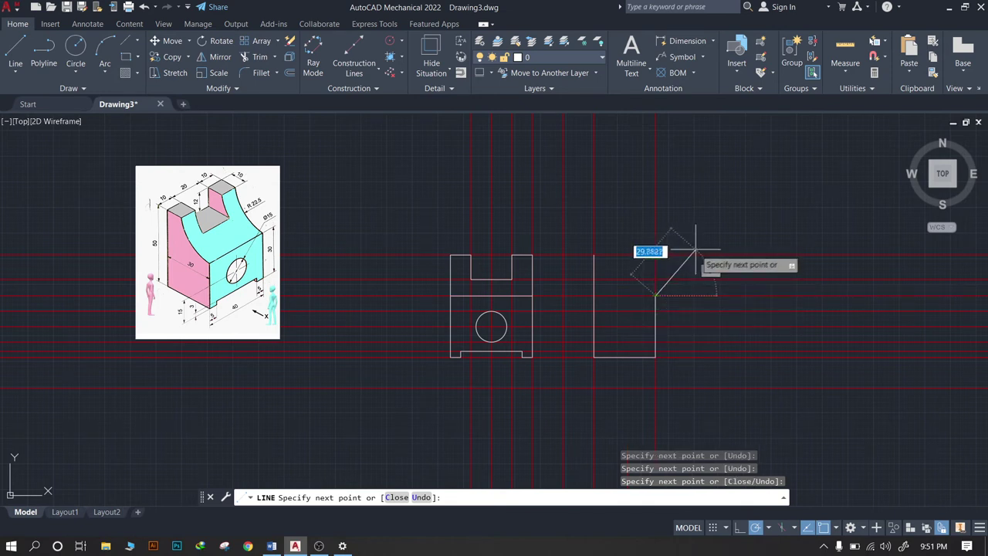
pyautogui.press('Return')
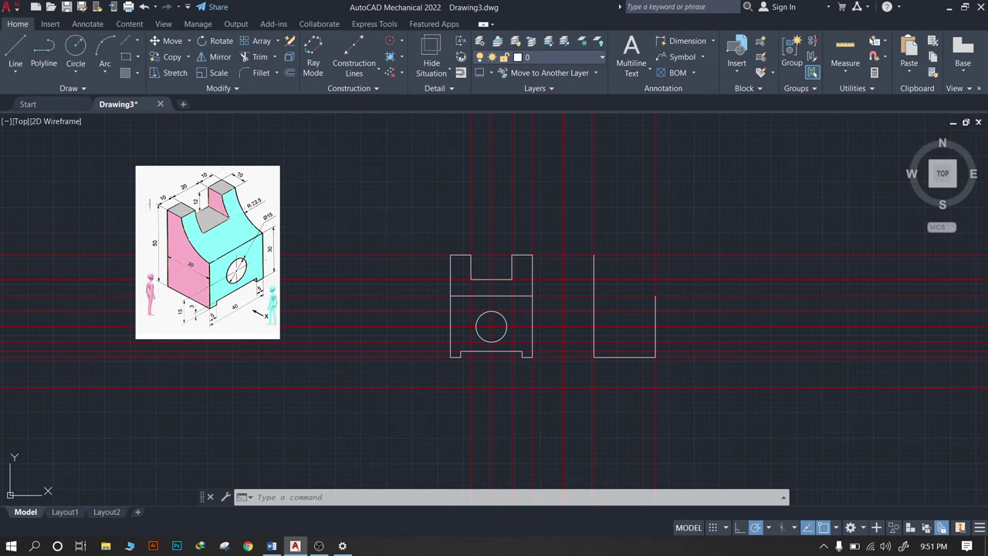
# Add a 10-unit top segment from the side view's top-left corner
pyautogui.scroll(2, 591, 258)
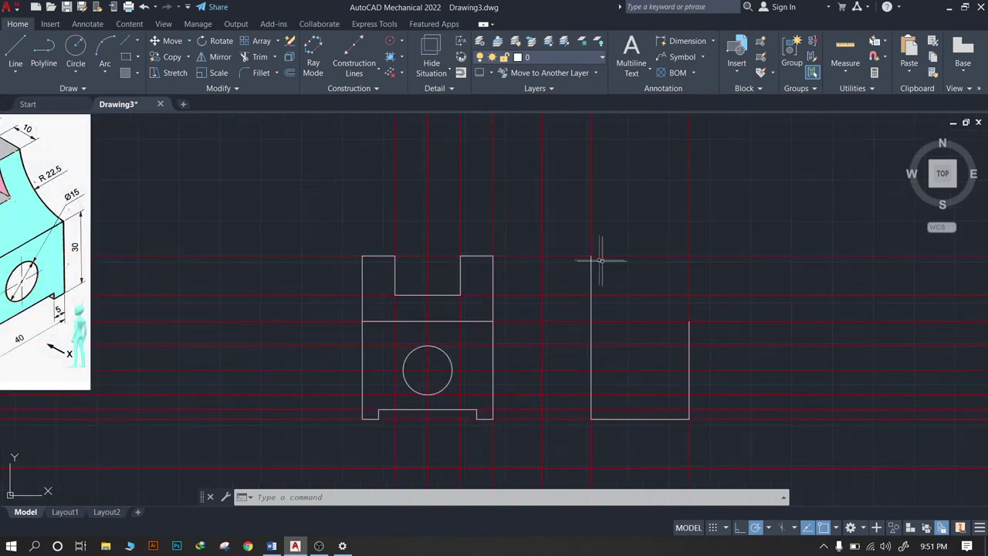
pyautogui.click(15, 51)
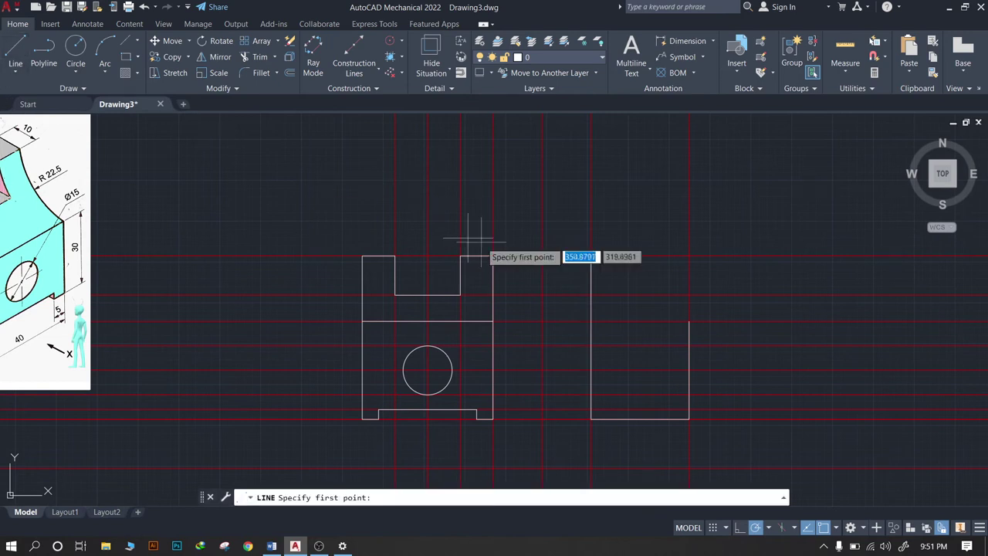
pyautogui.click(591, 256)
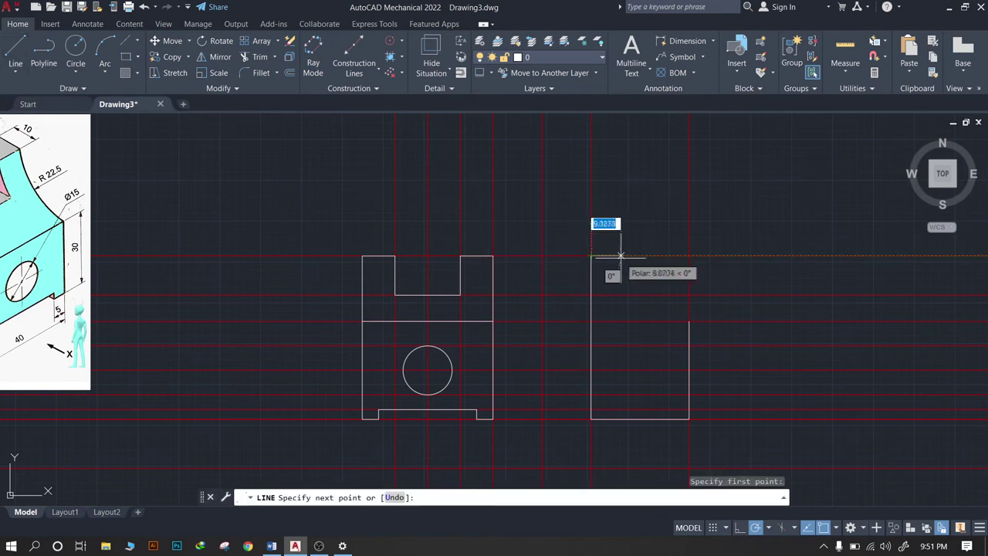
pyautogui.write('10')
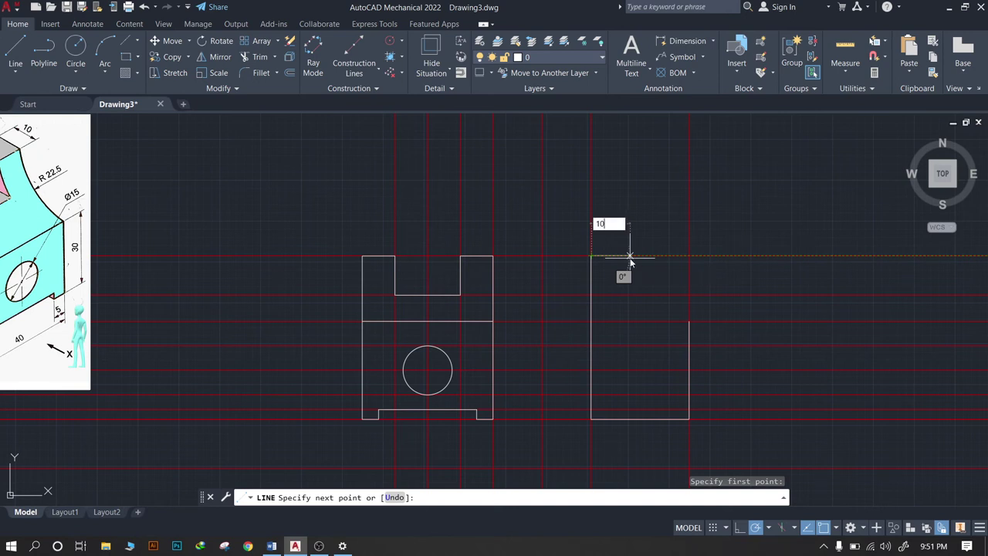
pyautogui.press('Return')
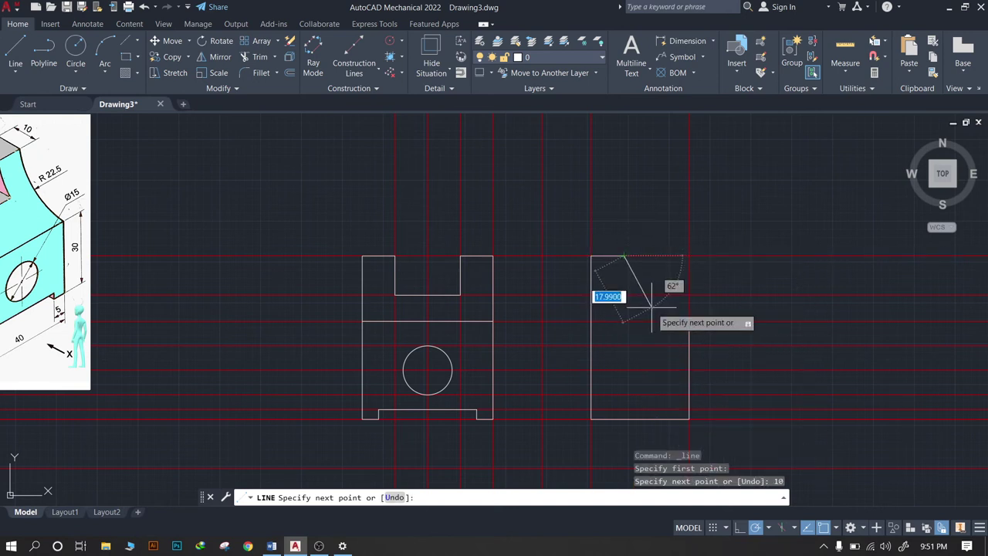
pyautogui.press('Escape')
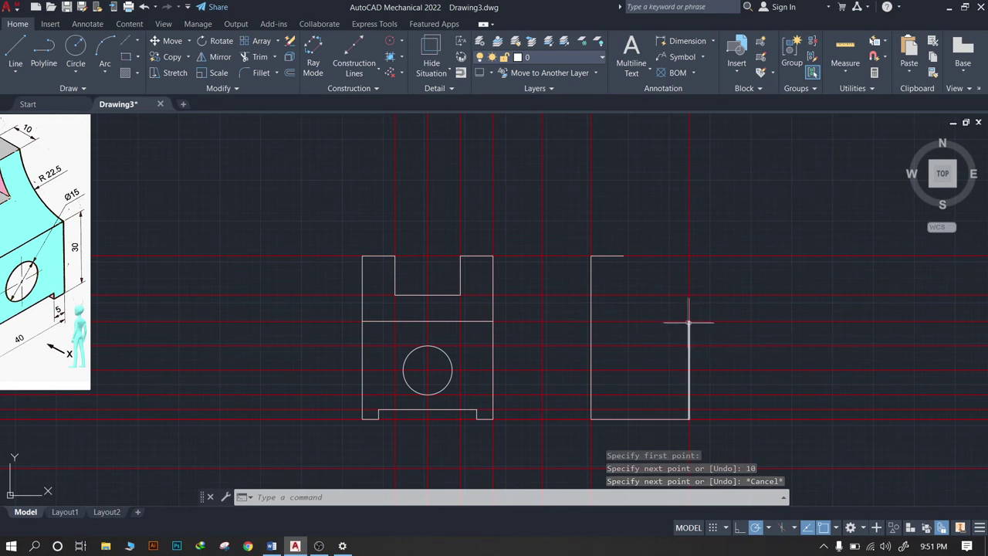
pyautogui.scroll(-2, 577, 311)
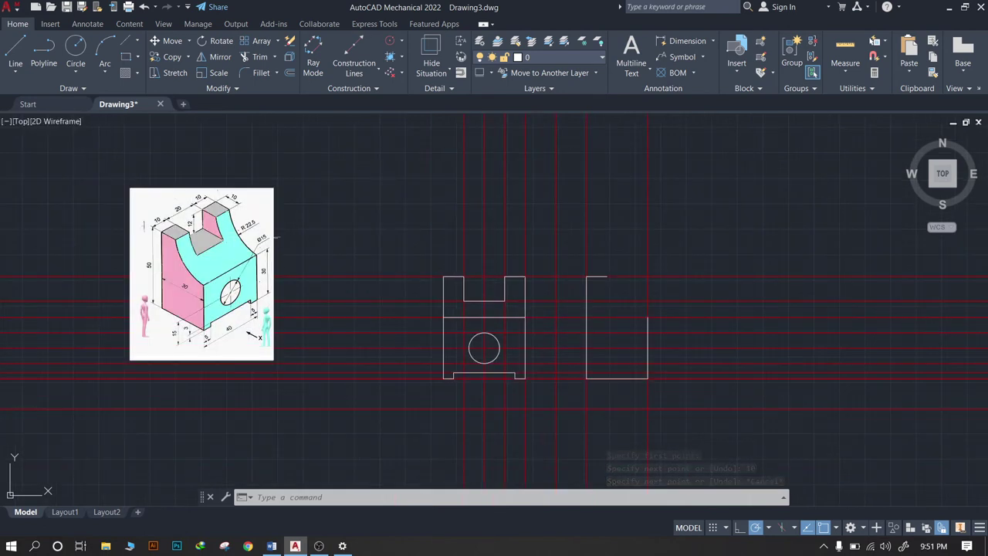
# Zoom to show both views and expand the Arc drop-down on the Draw panel
pyautogui.scroll(2, 256, 238)
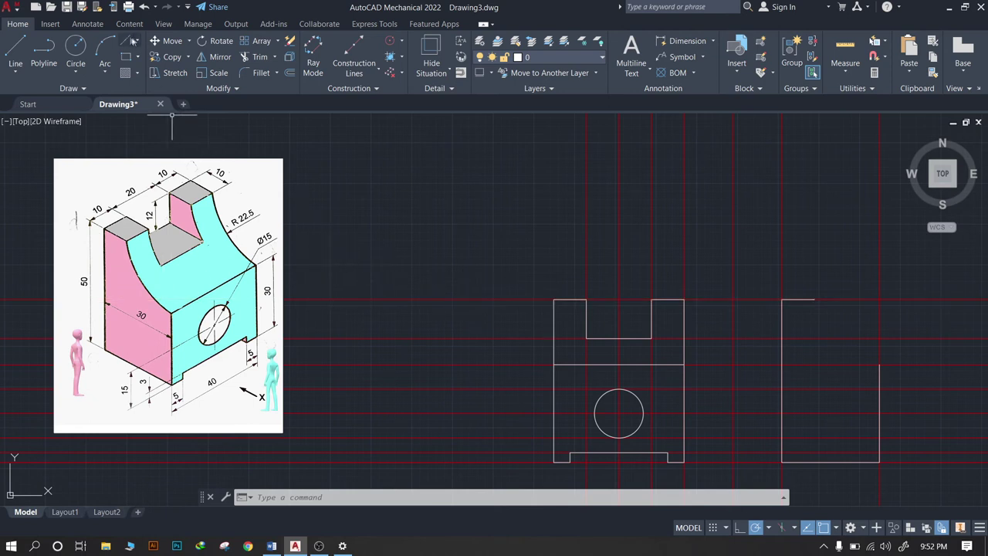
pyautogui.click(101, 72)
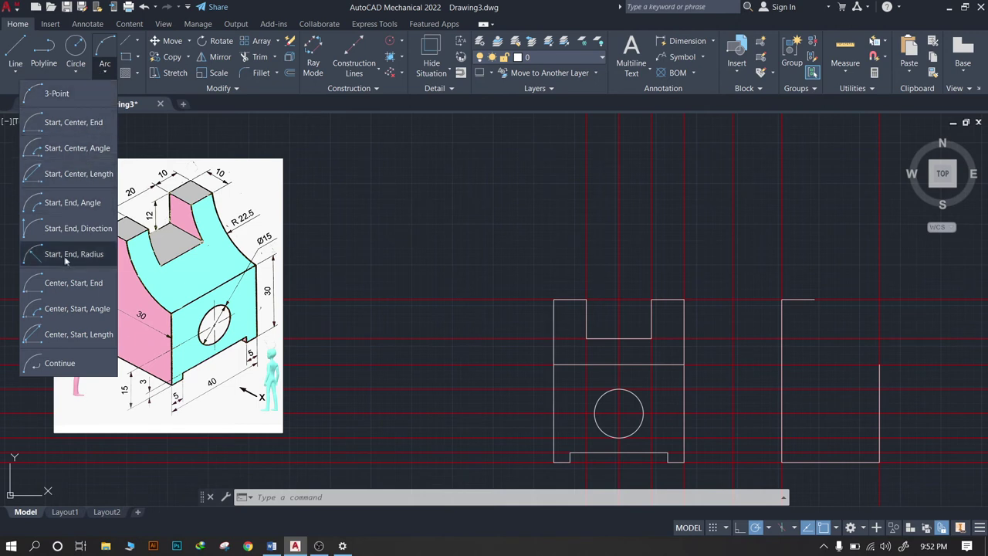
pyautogui.moveTo(73, 254)
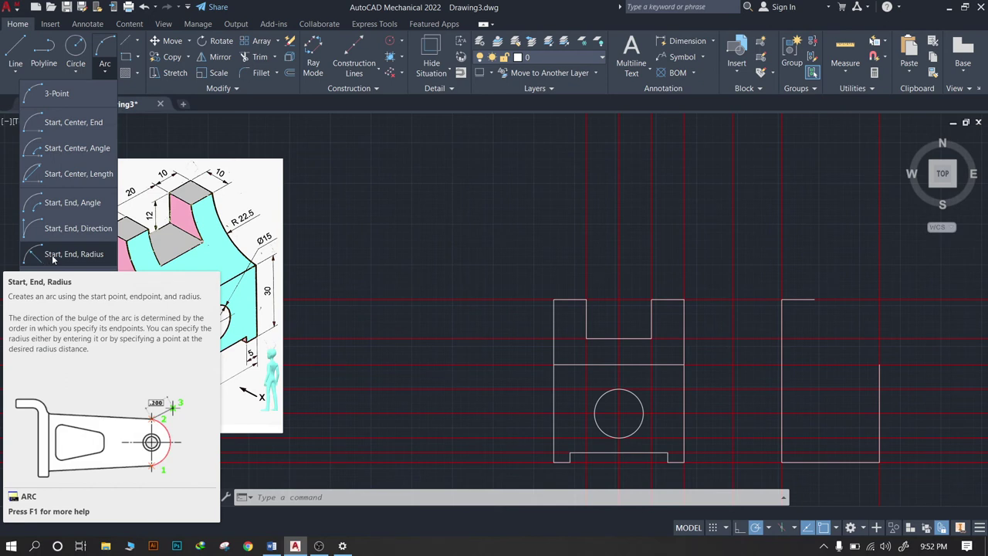
# Draw a Start-End-Radius arc of radius 22.5 from the top segment's end to the right edge
pyautogui.click(52, 259)
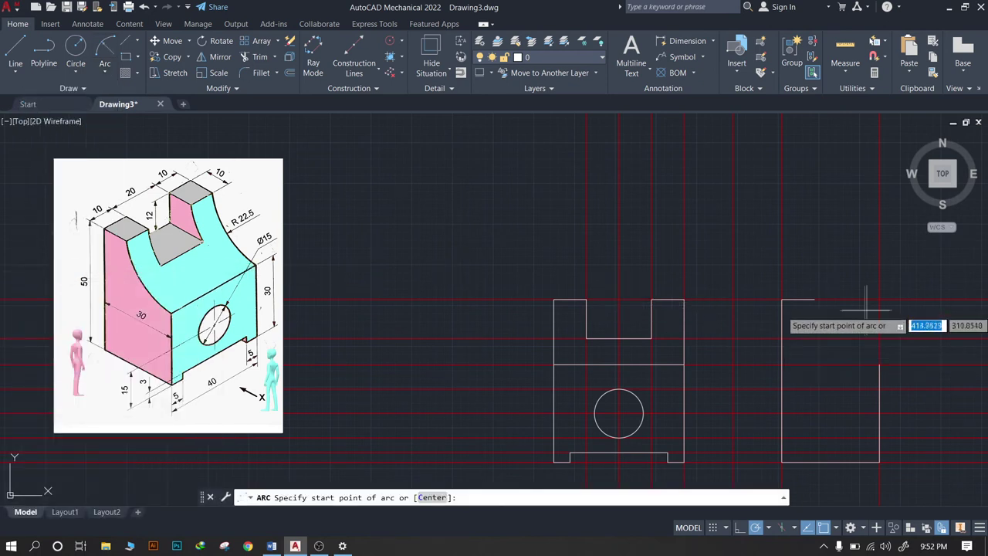
pyautogui.scroll(-2, 856, 323)
pyautogui.moveTo(856, 323); pyautogui.dragTo(528, 323, button='middle')
pyautogui.scroll(2, 528, 322)
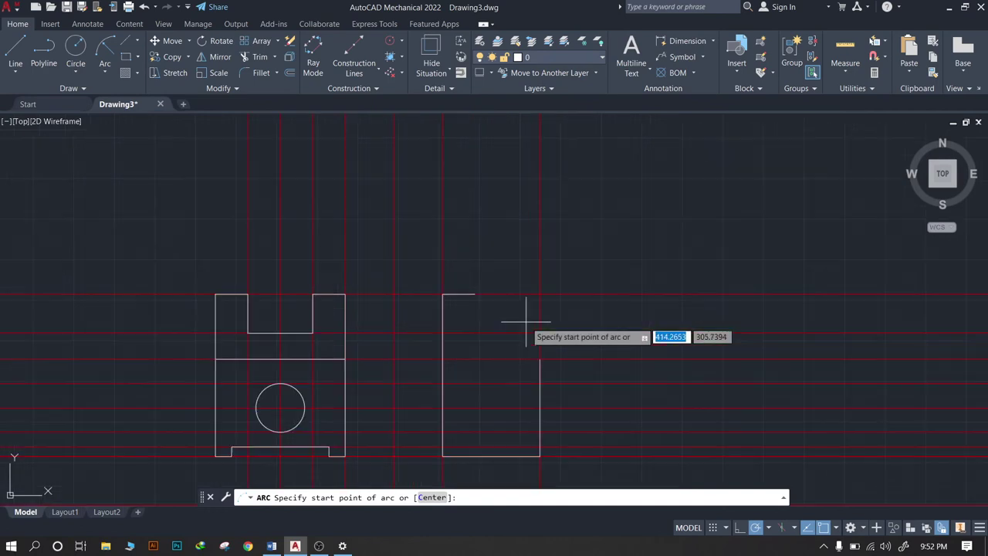
pyautogui.click(475, 294)
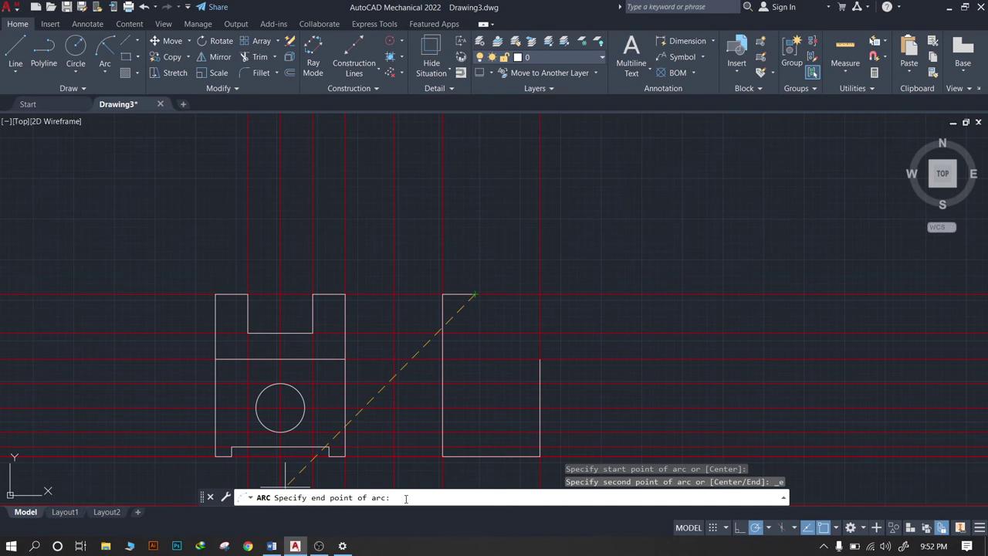
pyautogui.click(540, 359)
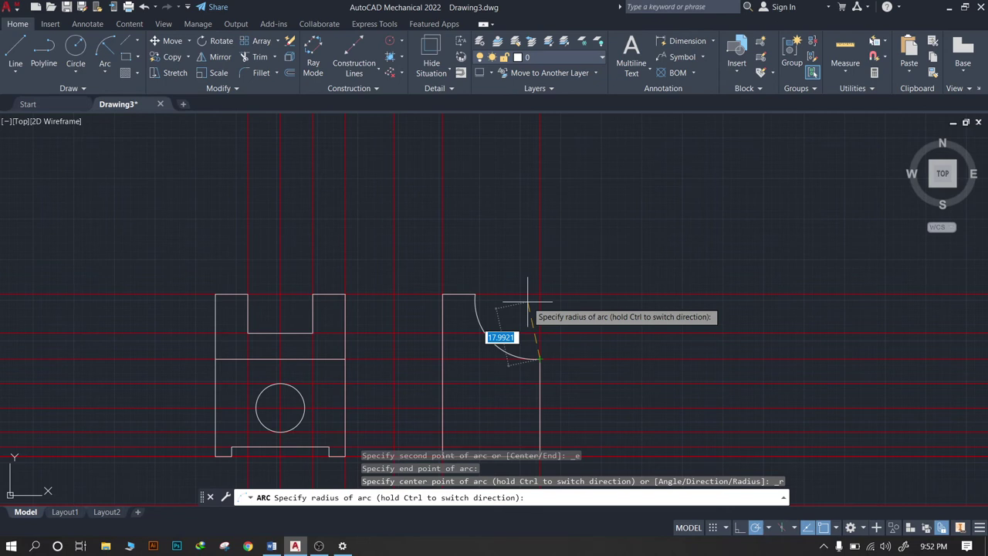
pyautogui.write('22.5')
pyautogui.press('Return')
pyautogui.scroll(-2, 540, 282)
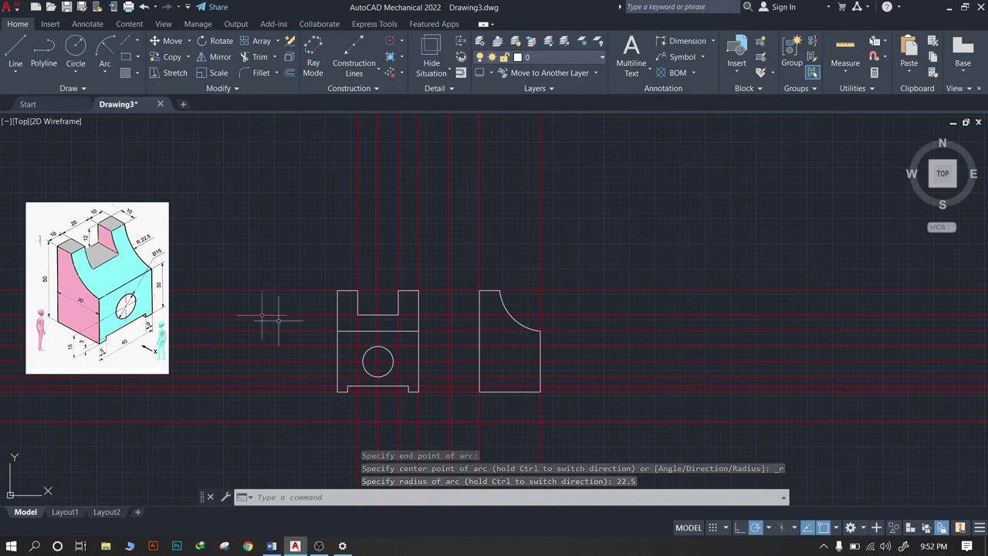
pyautogui.scroll(4, 453, 388)
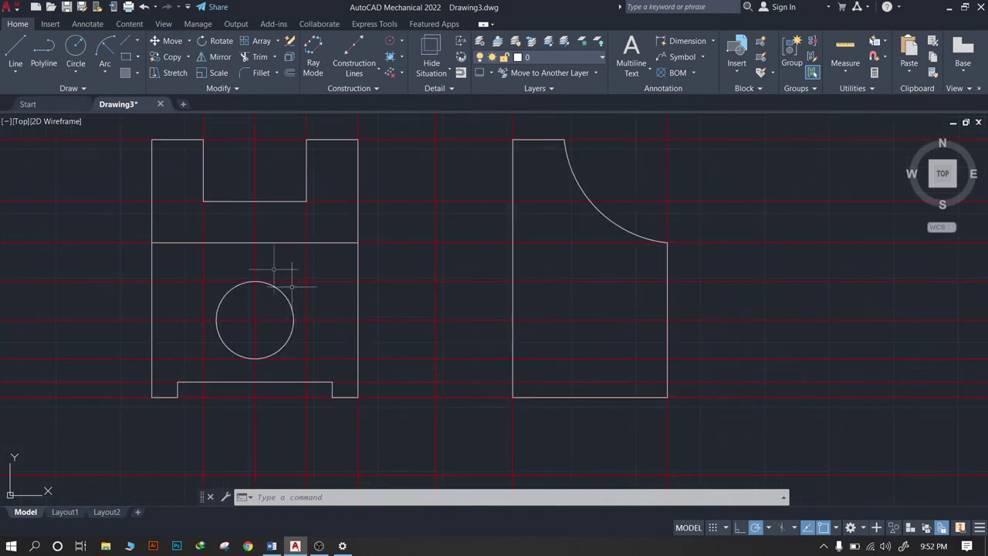
pyautogui.scroll(-2, 239, 286)
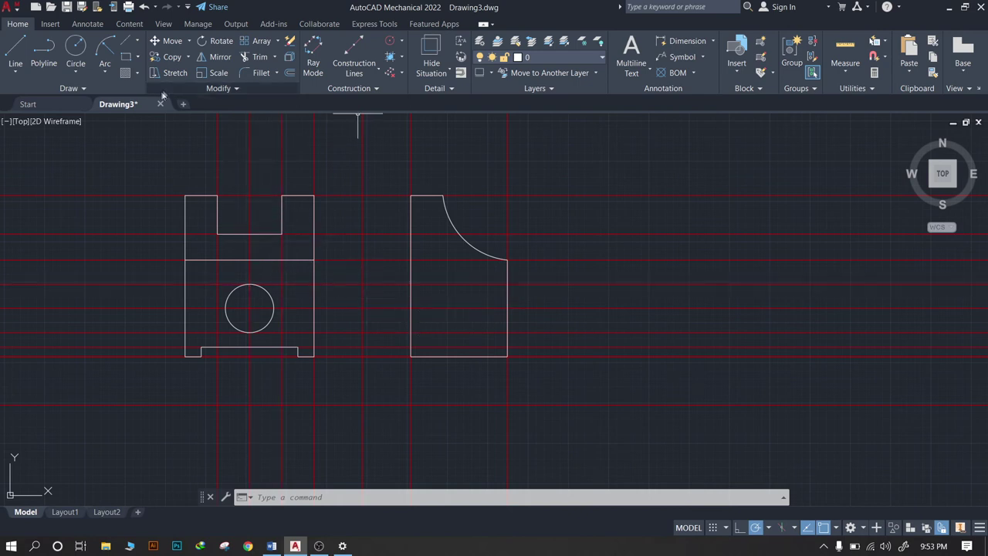
# Draw a straight horizontal line across the side view, level with the hole's top
pyautogui.click(17, 48)
pyautogui.click(17, 72)
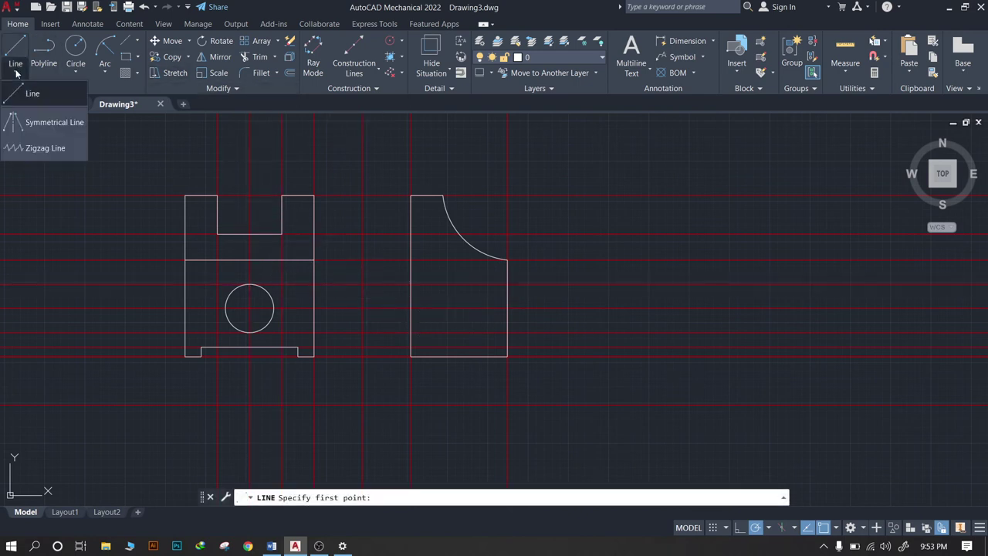
pyautogui.click(14, 50)
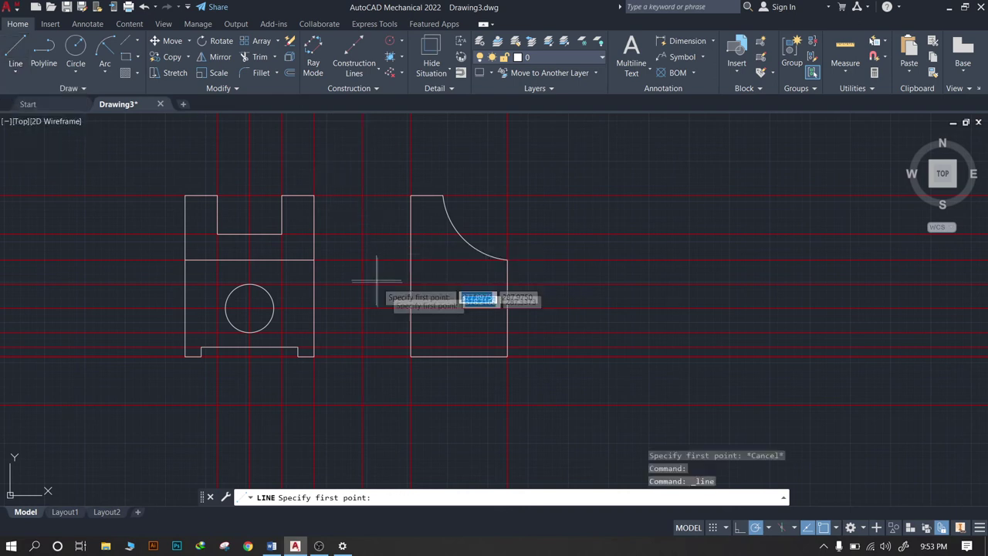
pyautogui.click(411, 284)
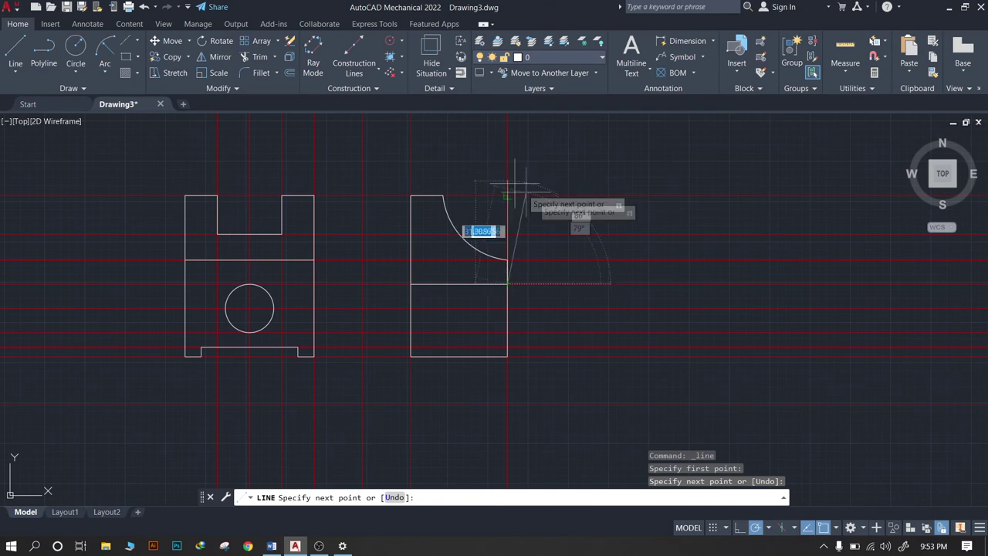
pyautogui.press('Escape')
# Draw a second horizontal line across the side view, level with the hole's bottom
pyautogui.click(15, 50)
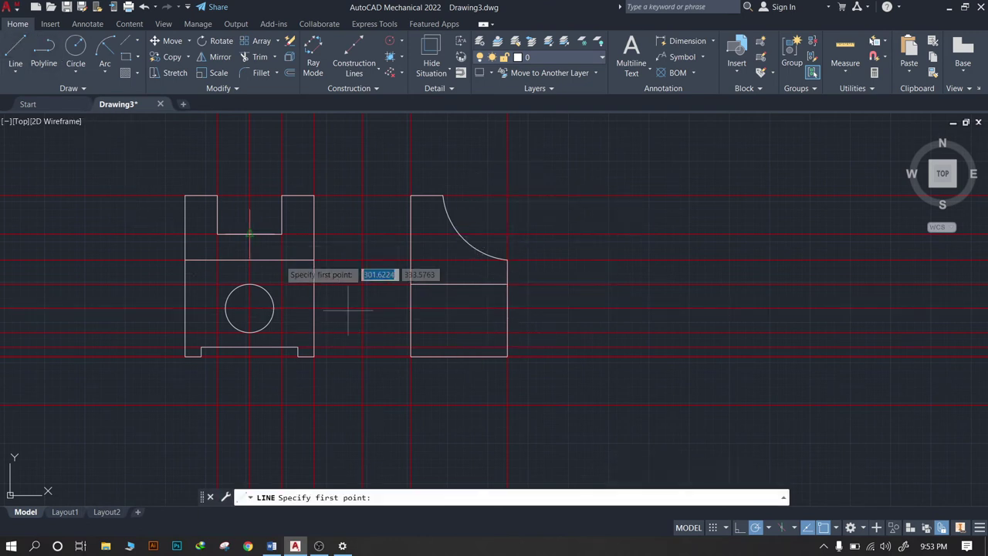
pyautogui.click(411, 331)
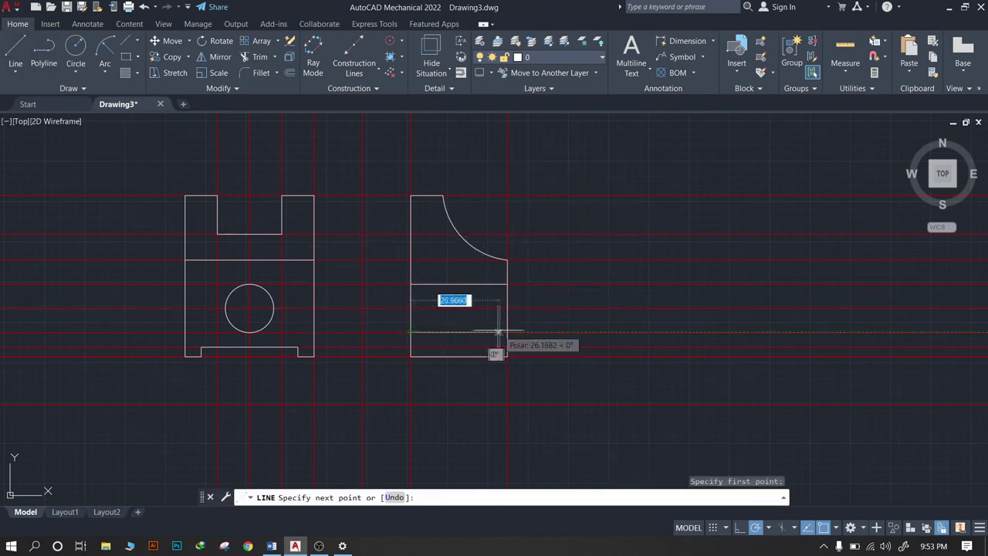
pyautogui.click(505, 333)
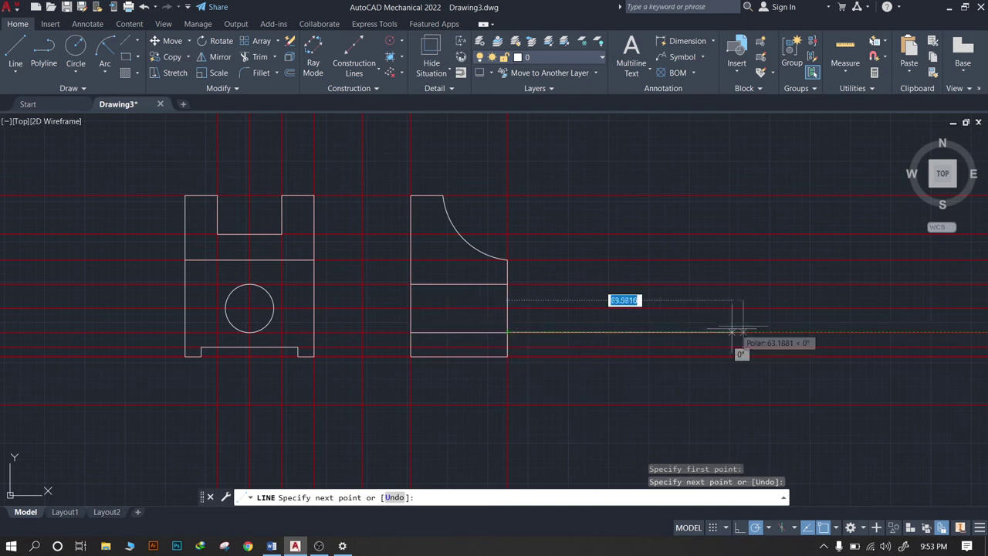
pyautogui.press('Escape')
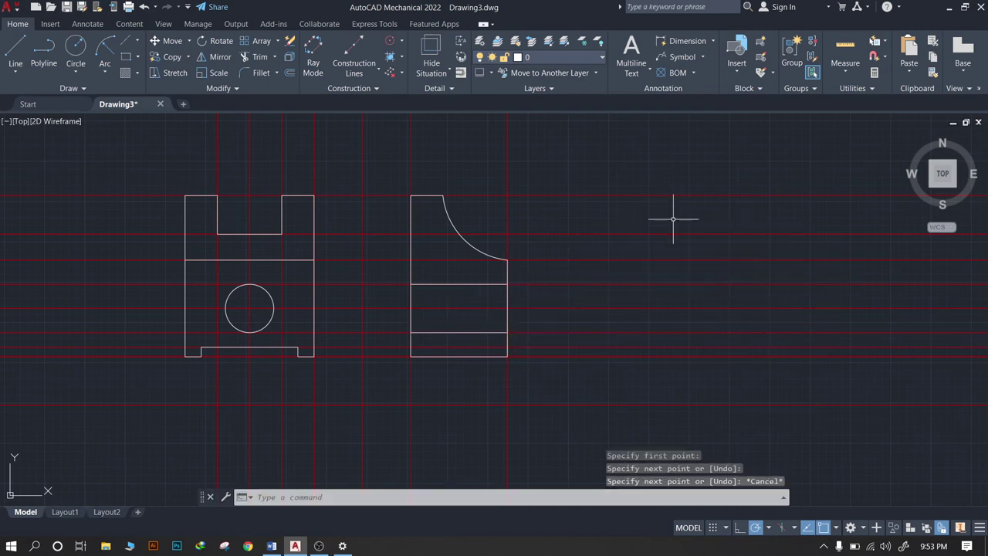
pyautogui.scroll(2, 468, 294)
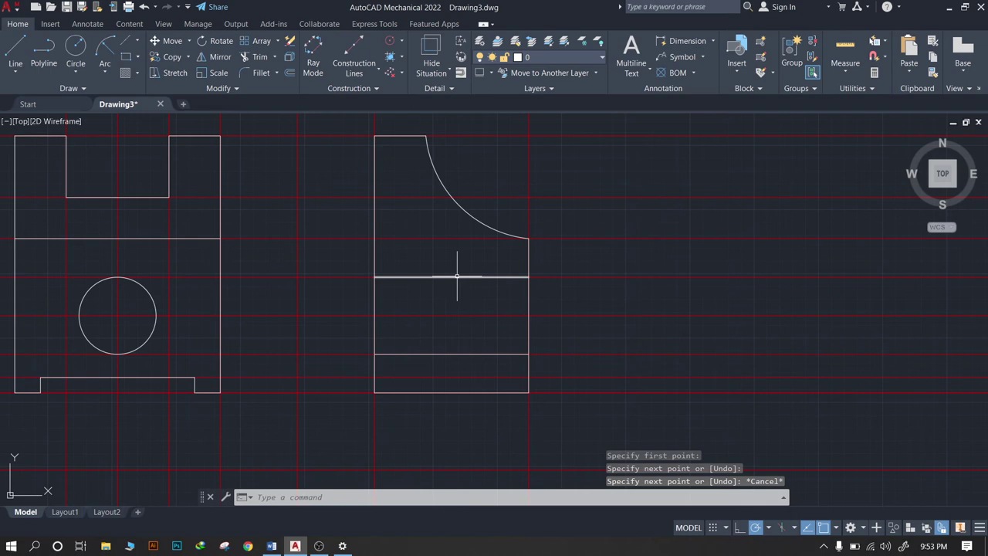
# Change the side view's middle horizontal line to the HIDDEN linetype in Properties
pyautogui.click(451, 276)
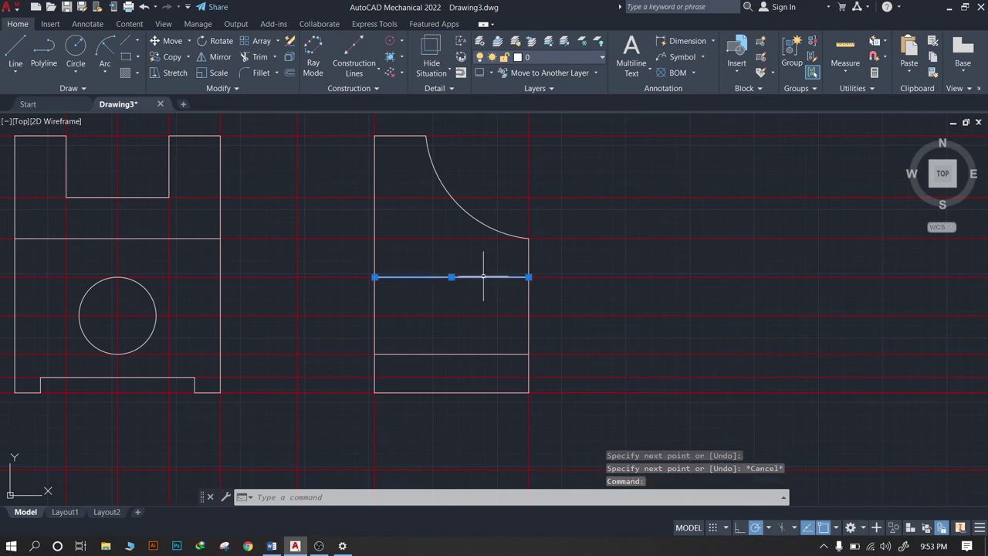
pyautogui.rightClick(477, 277)
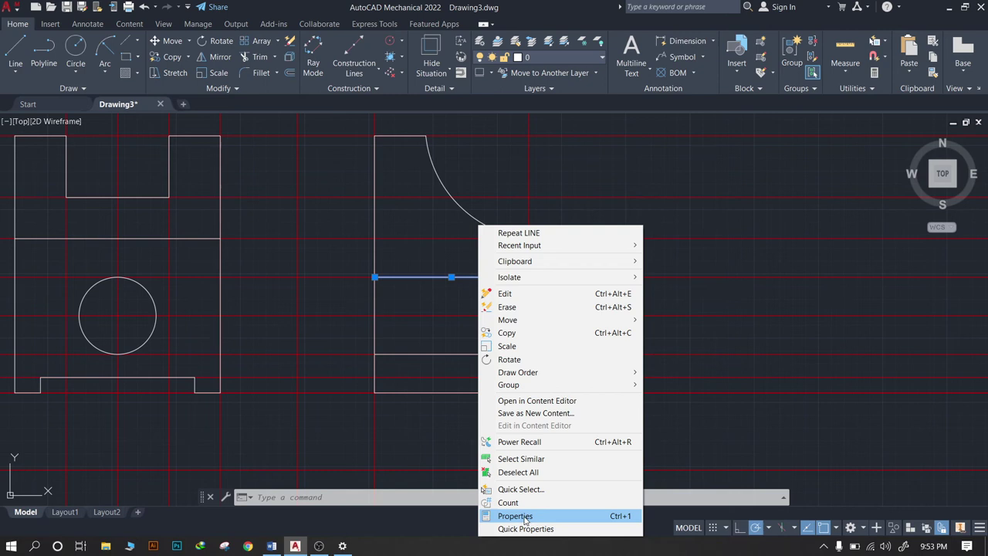
pyautogui.click(525, 516)
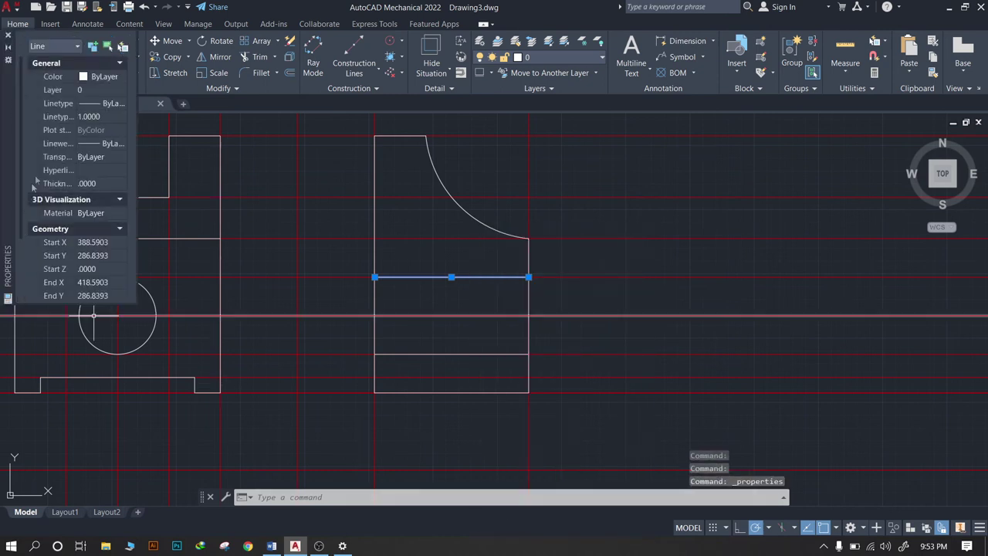
pyautogui.moveTo(135, 112); pyautogui.dragTo(284, 125)
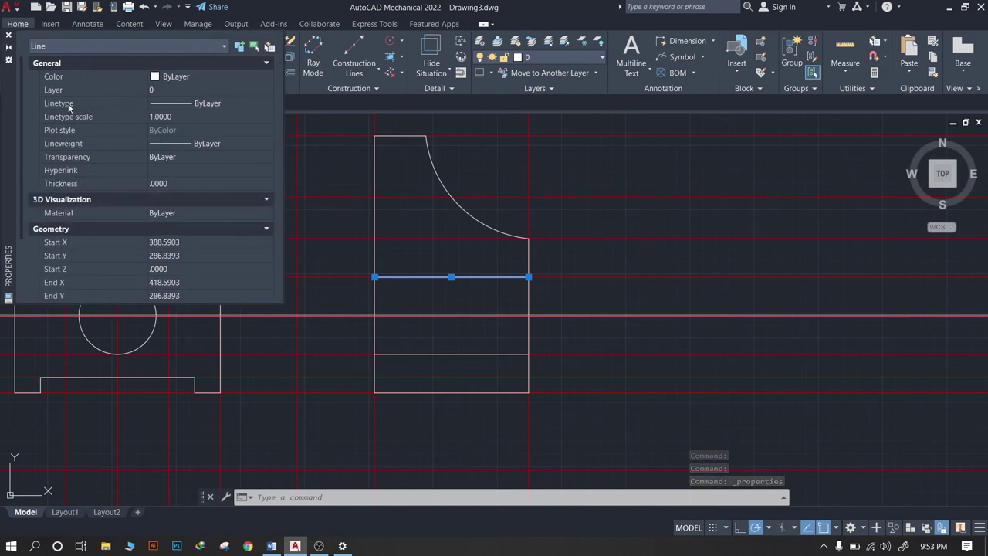
pyautogui.click(199, 106)
pyautogui.click(262, 106)
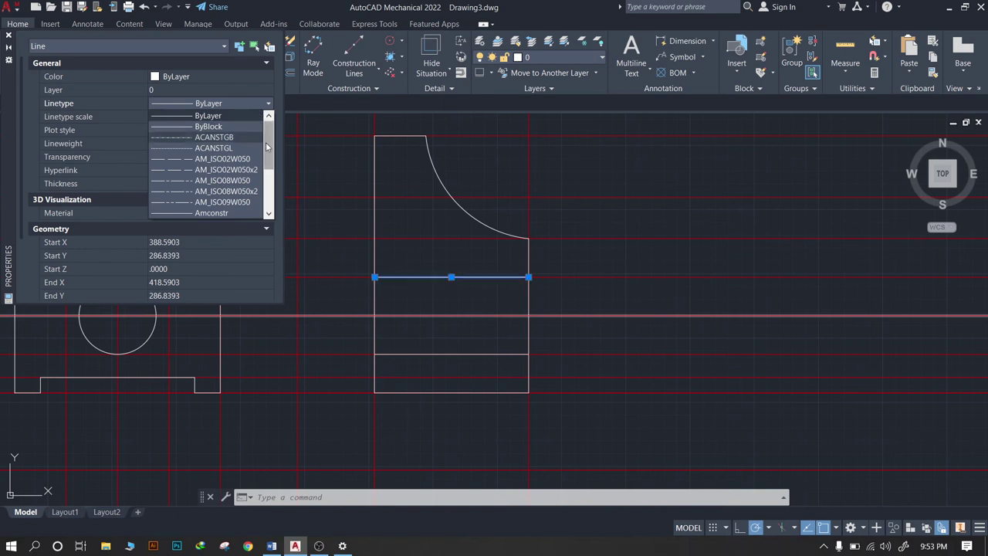
pyautogui.scroll(-2, 269, 171)
pyautogui.moveTo(269, 171); pyautogui.dragTo(269, 189)
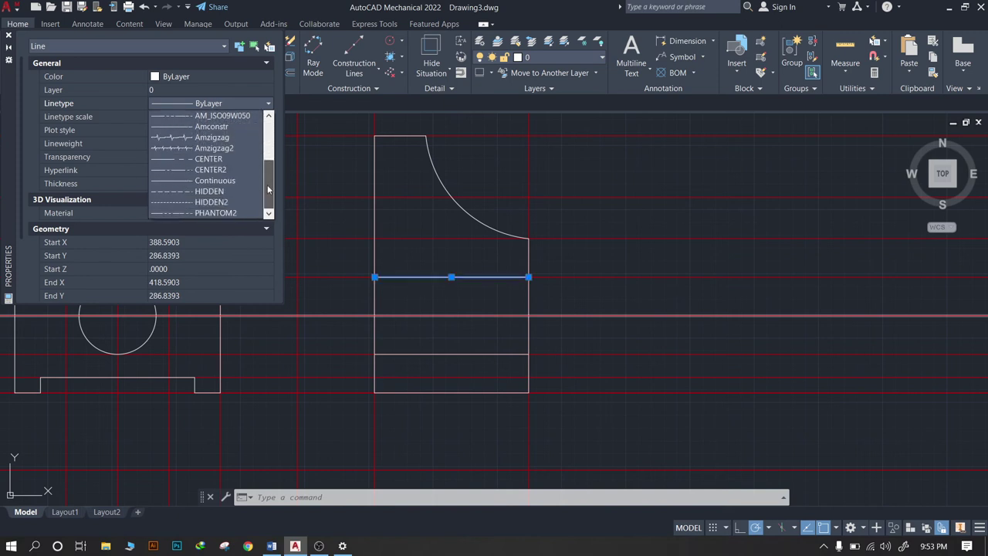
pyautogui.click(179, 192)
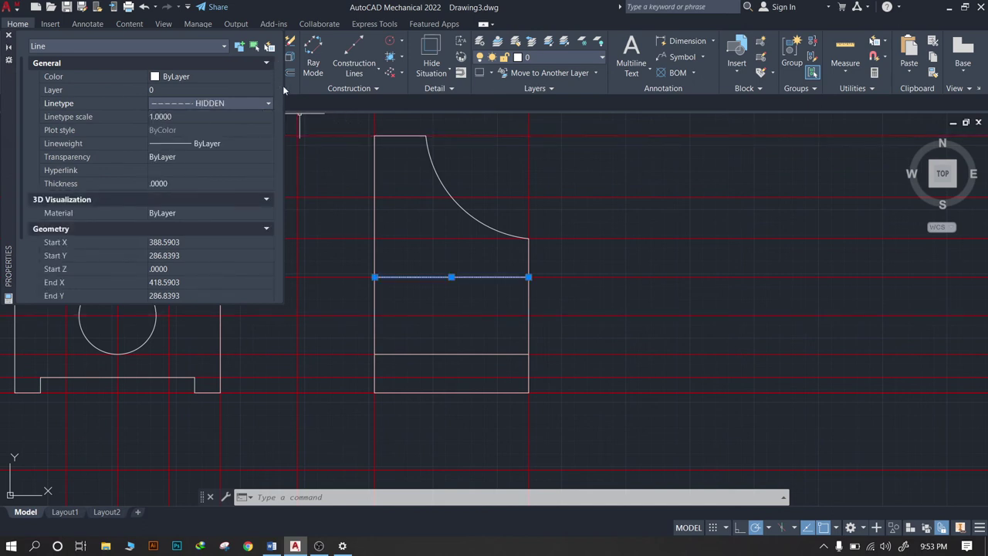
pyautogui.moveTo(284, 94); pyautogui.dragTo(136, 94)
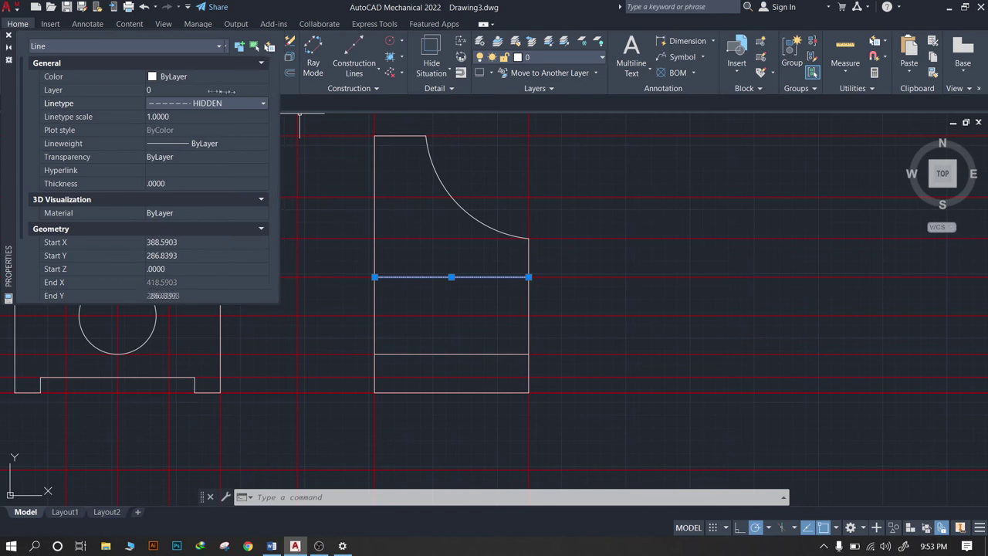
pyautogui.click(634, 218)
pyautogui.press('Escape')
pyautogui.press('Escape')
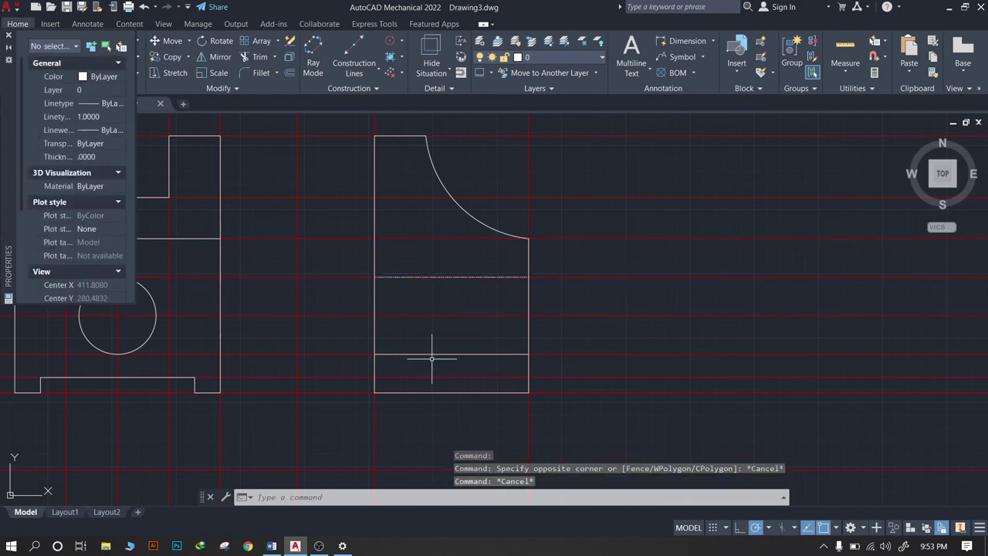
# Change the lower horizontal line to HIDDEN linetype as well, then close Properties
pyautogui.click(428, 354)
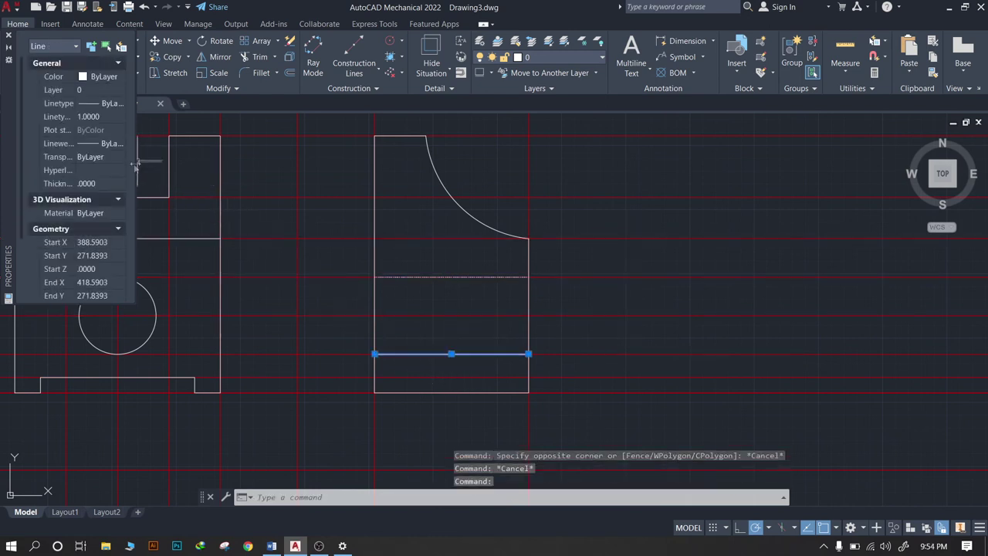
pyautogui.moveTo(135, 117); pyautogui.dragTo(225, 117)
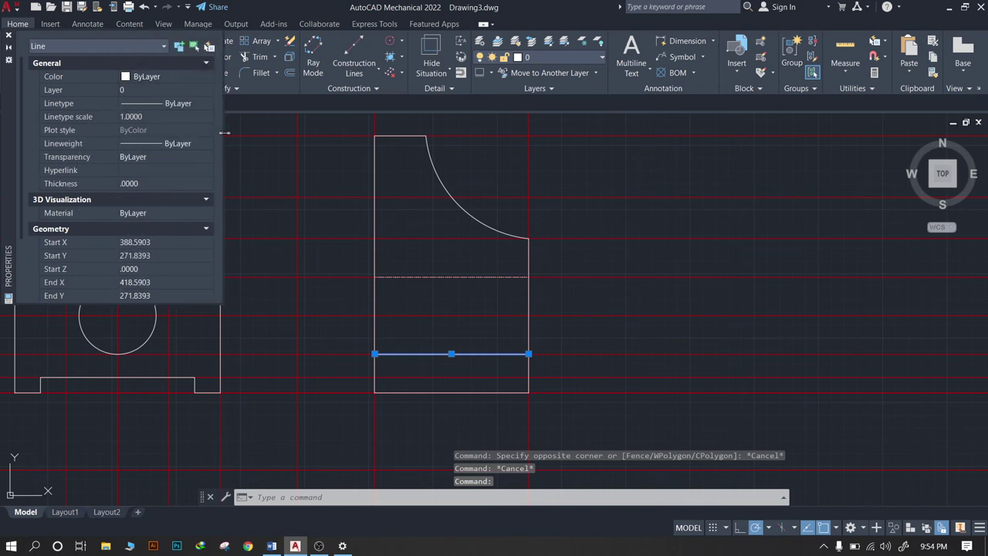
pyautogui.click(196, 105)
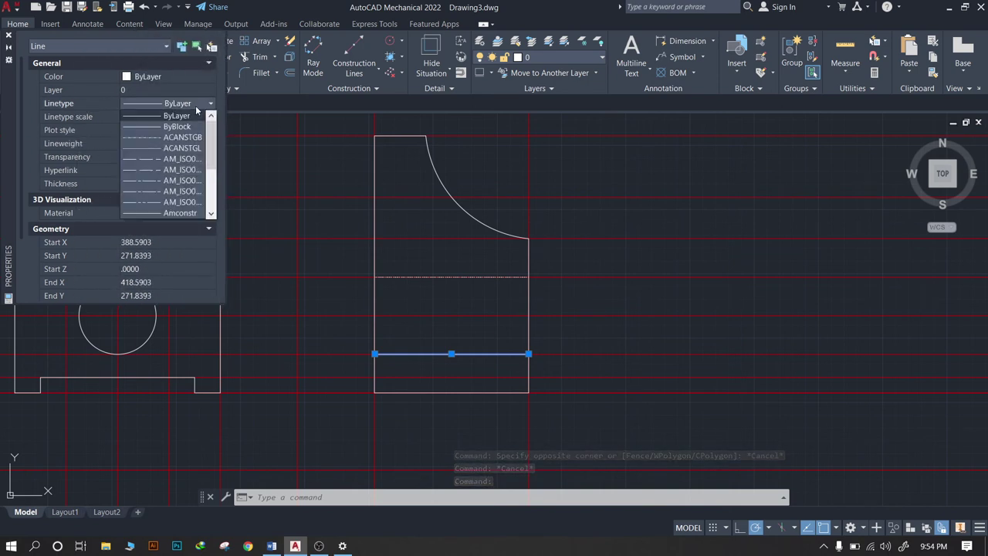
pyautogui.moveTo(213, 158); pyautogui.dragTo(211, 180)
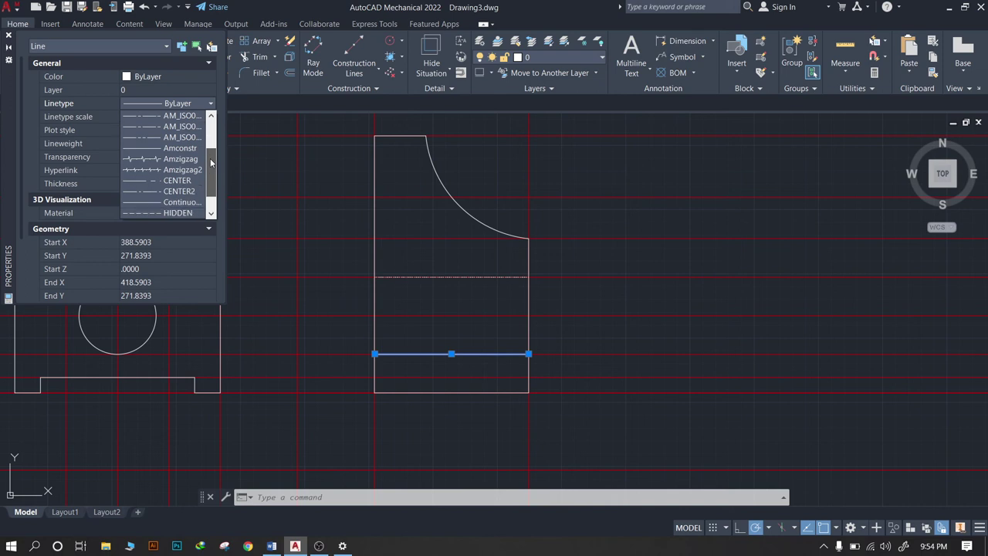
pyautogui.click(177, 191)
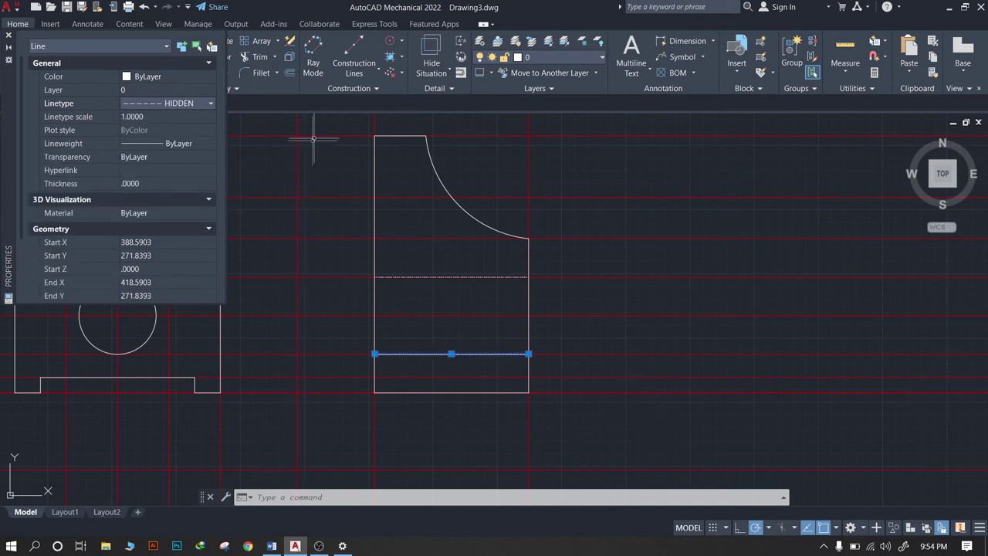
pyautogui.click(9, 36)
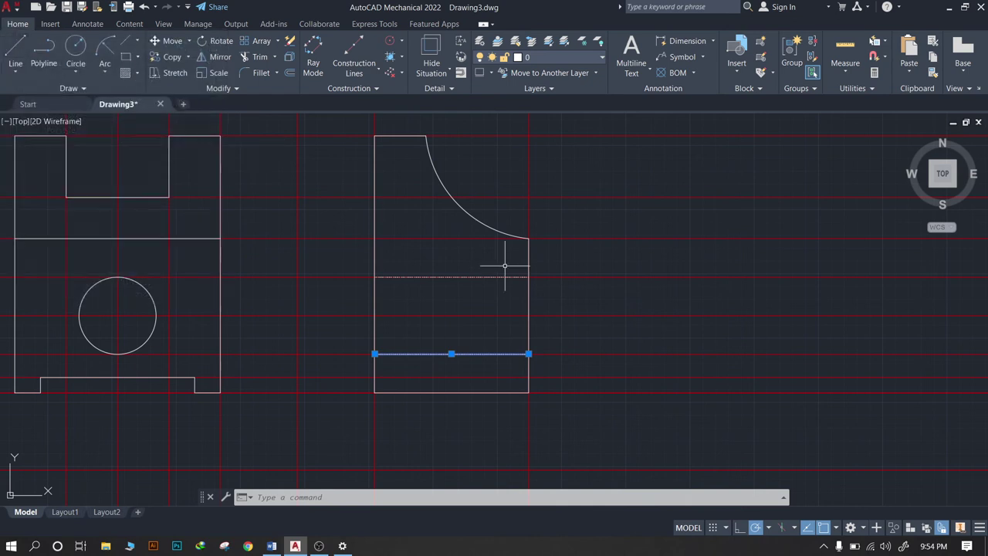
pyautogui.click(644, 330)
pyautogui.press('Escape')
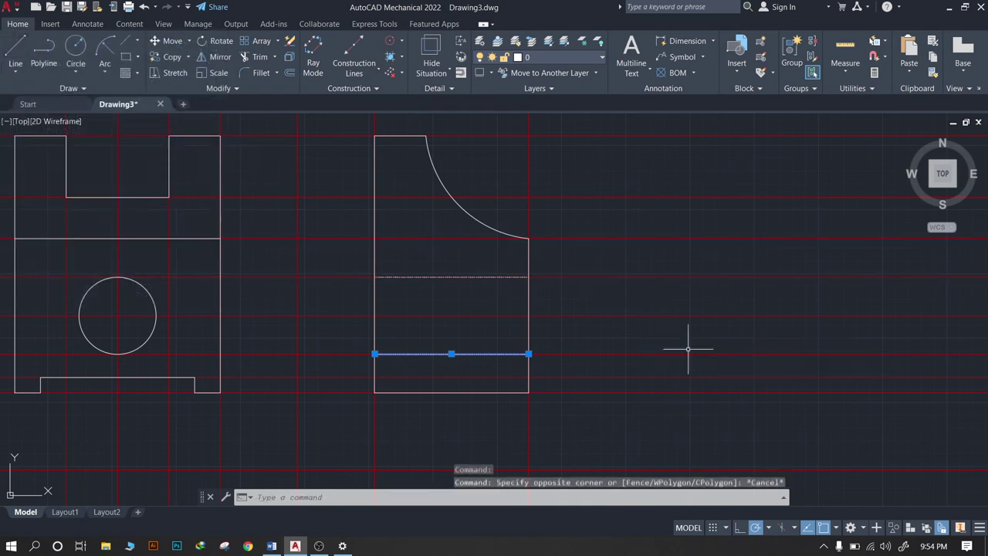
pyautogui.press('Escape')
# Draw a vertical line through the hole from the front view's top edge to below its base
pyautogui.scroll(-2, 282, 313)
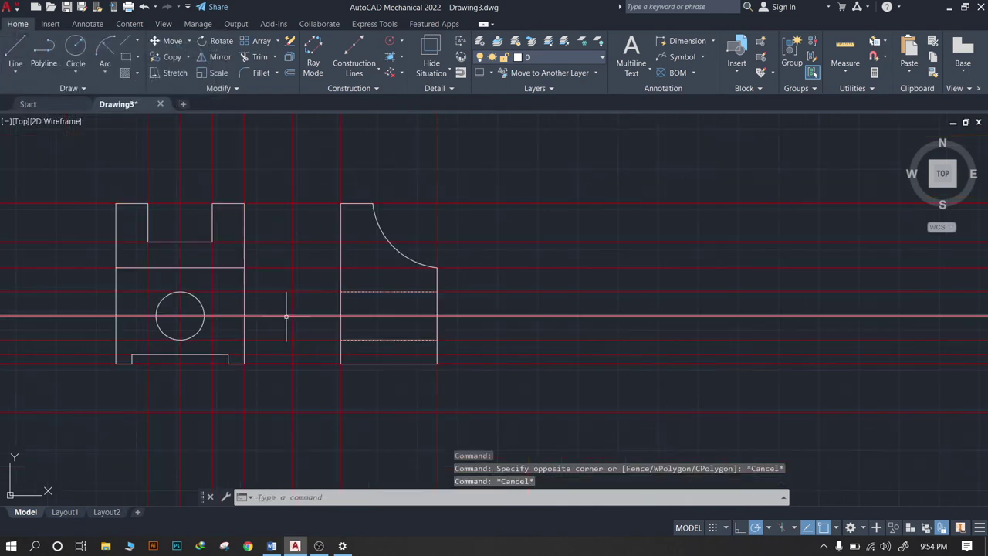
pyautogui.moveTo(273, 316); pyautogui.dragTo(452, 308, button='middle')
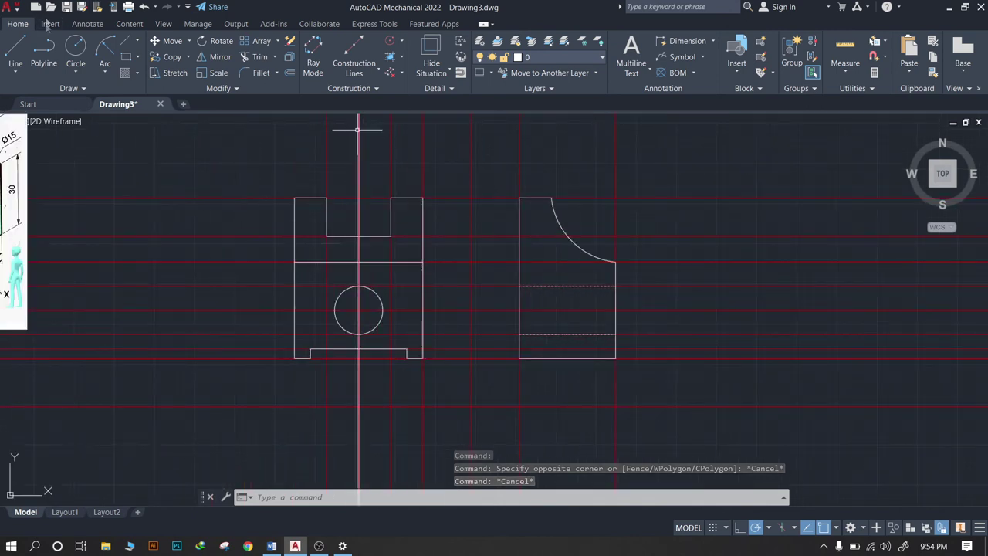
pyautogui.click(15, 51)
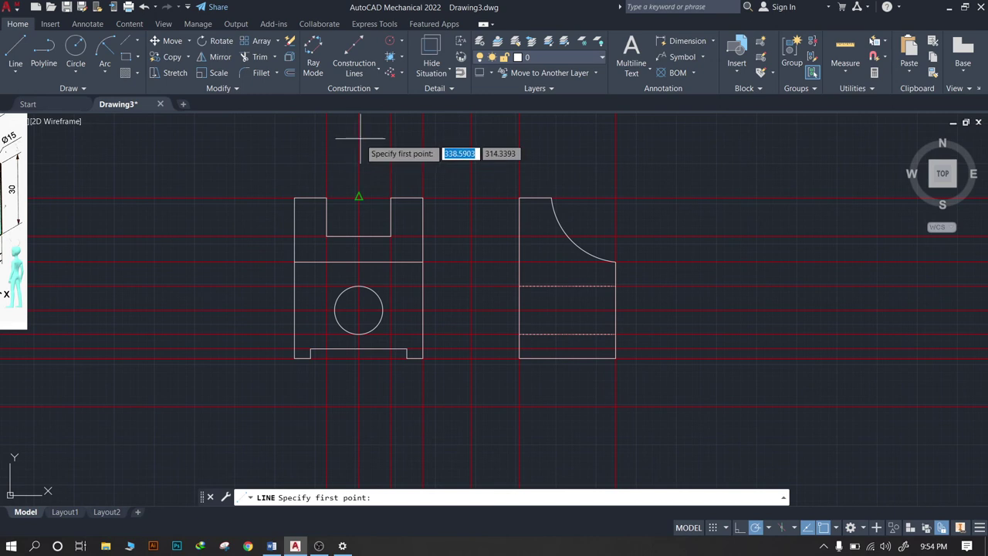
pyautogui.click(358, 197)
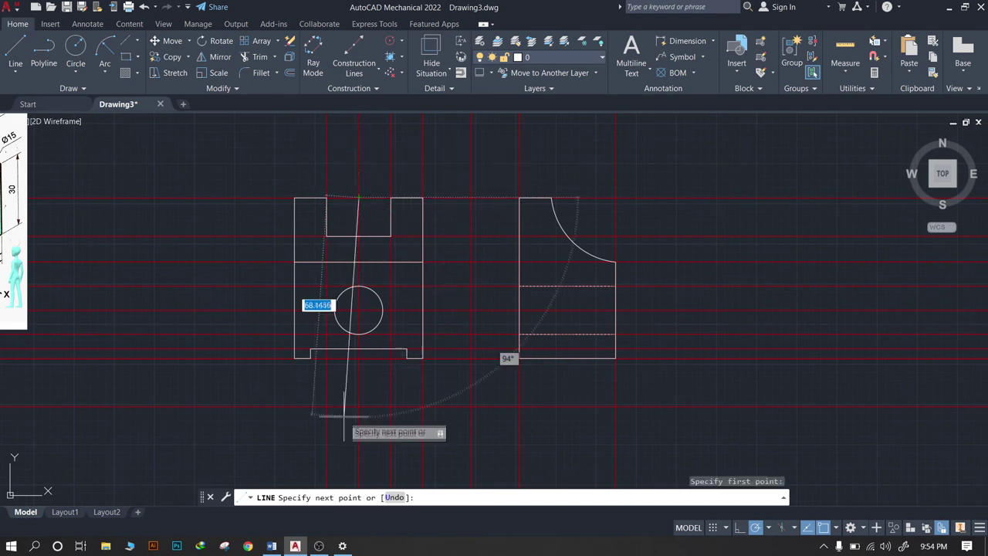
pyautogui.click(358, 406)
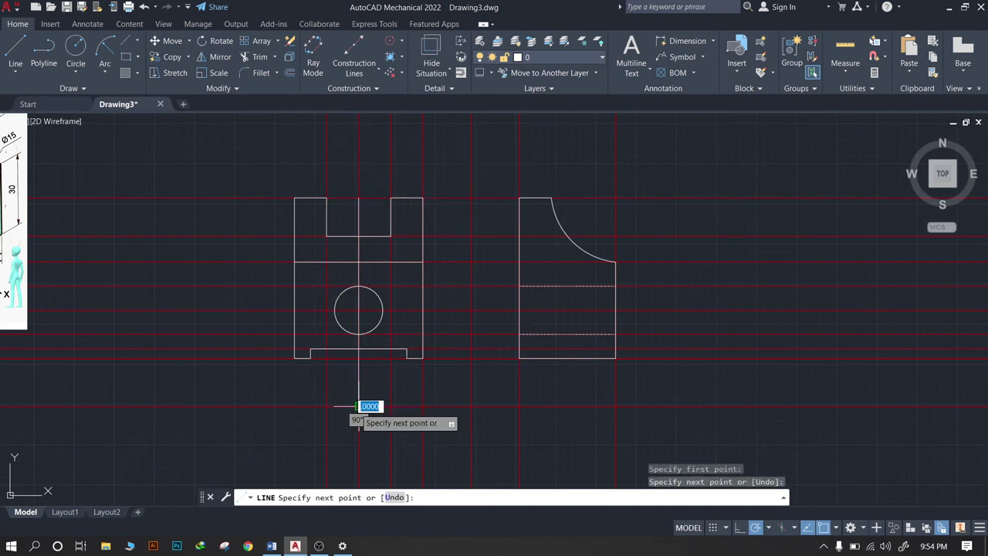
pyautogui.press('Escape')
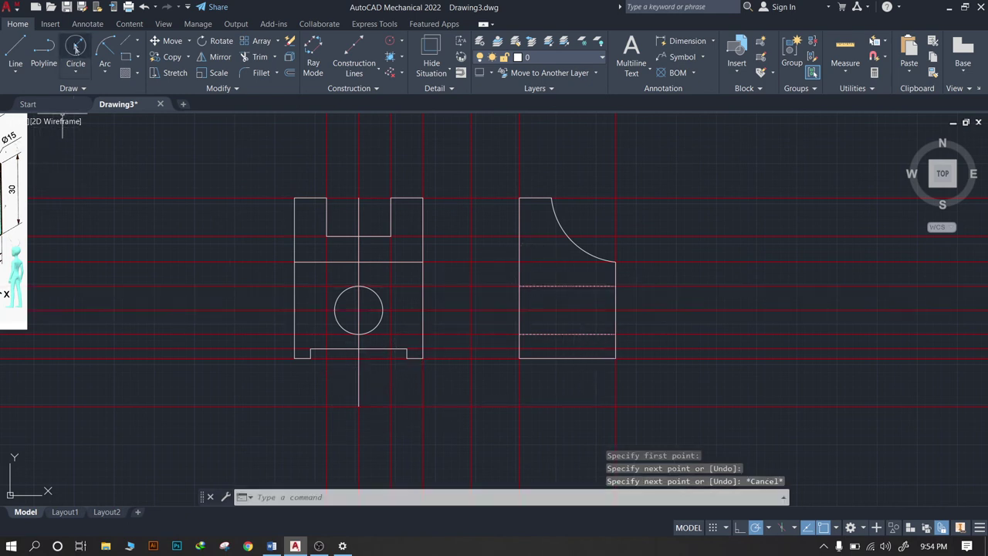
# Draw horizontal lines at the hole's centre height, leftward past the front view and rightward across the side view
pyautogui.click(14, 52)
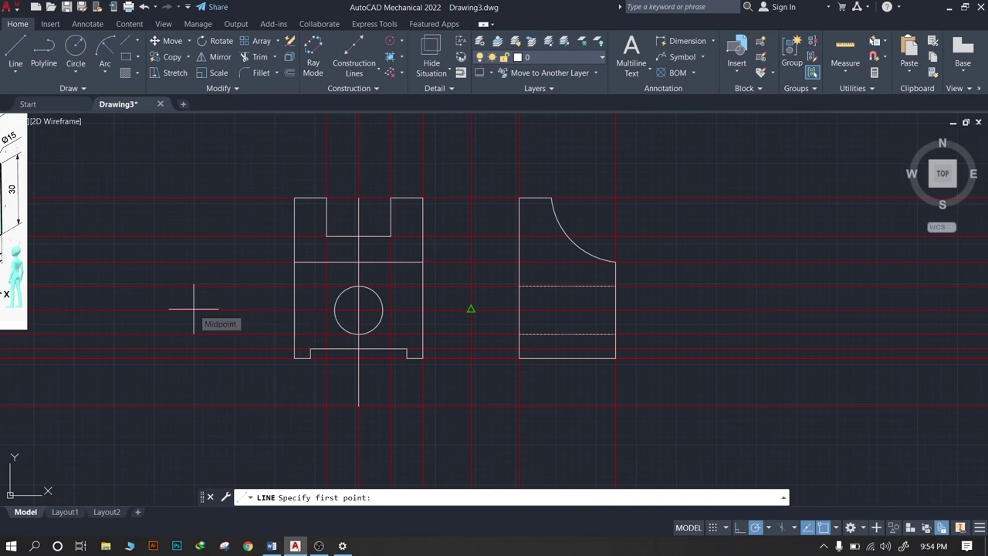
pyautogui.click(471, 309)
pyautogui.click(164, 309)
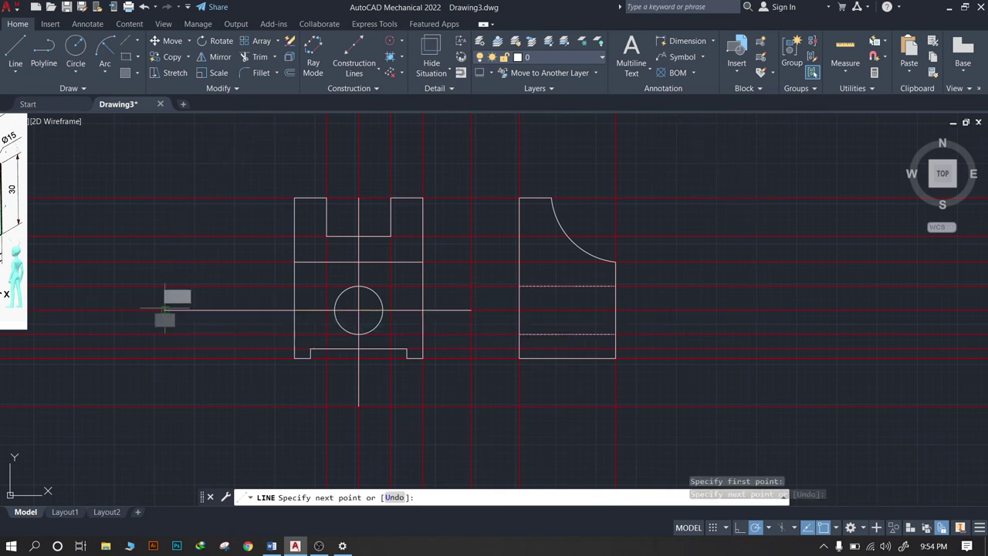
pyautogui.press('Escape')
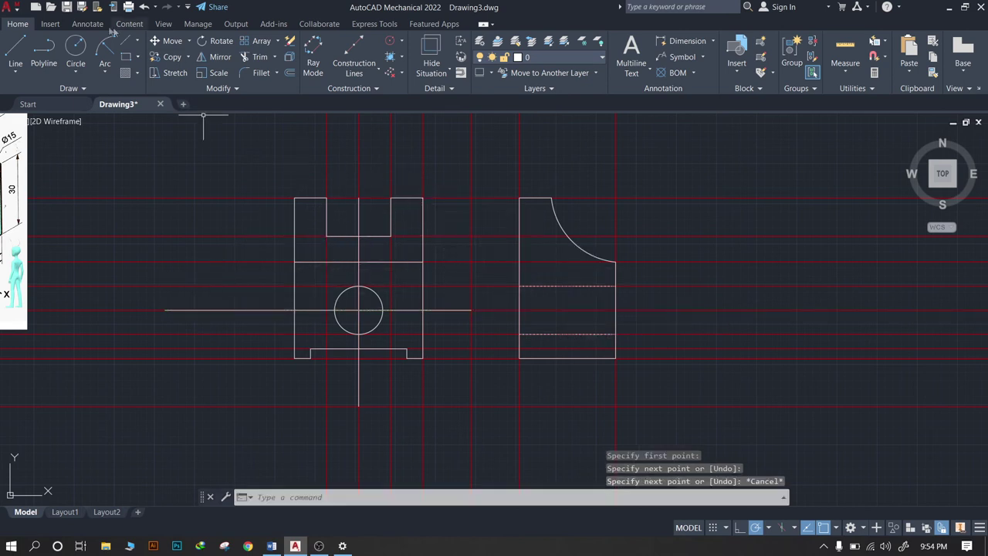
pyautogui.click(15, 48)
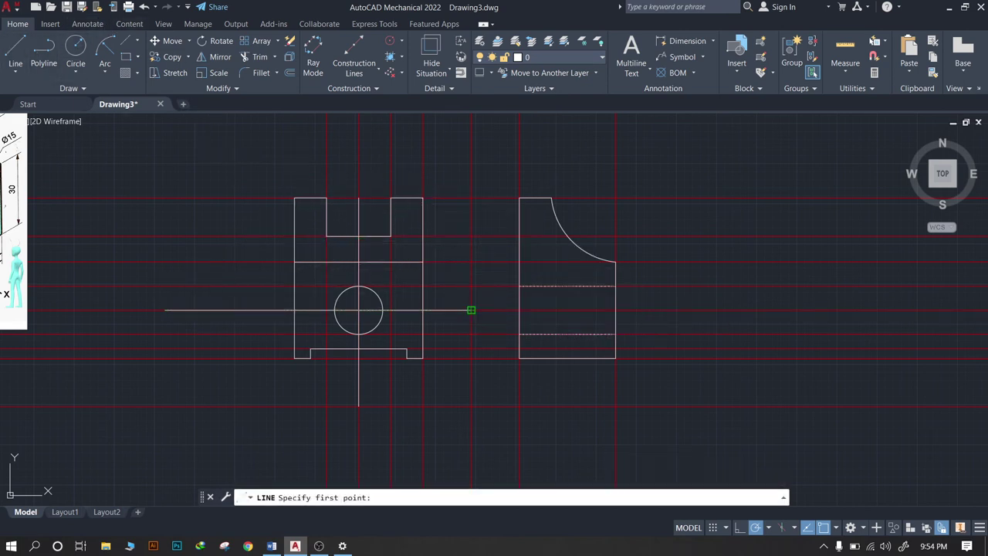
pyautogui.click(471, 309)
pyautogui.click(741, 310)
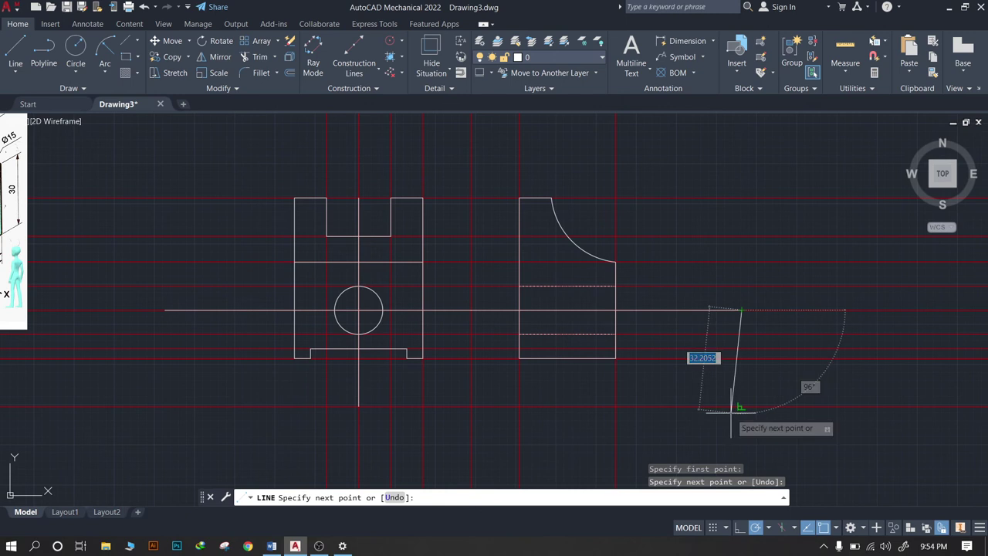
pyautogui.press('Escape')
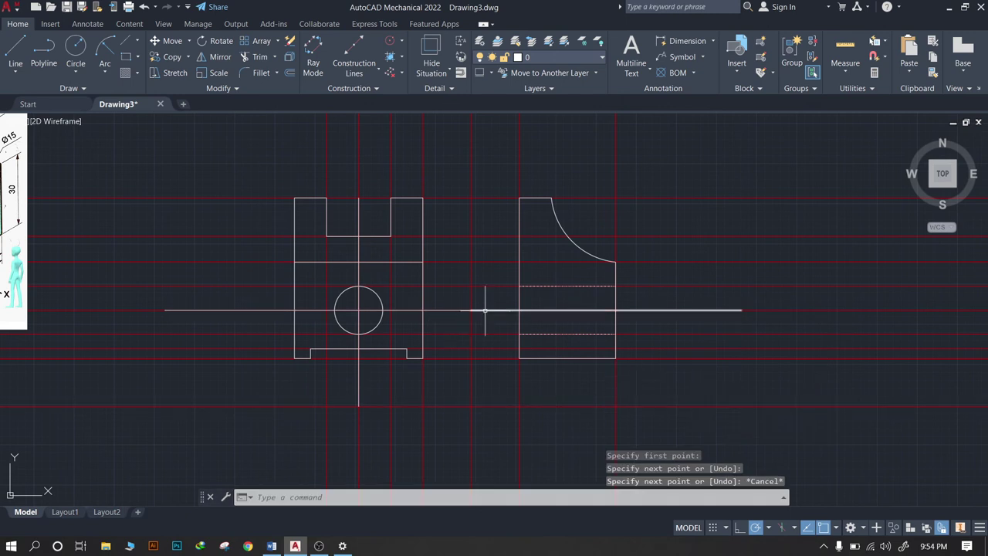
# Delete the extra right-hand piece and stretch the hole's horizontal line past the side view
pyautogui.click(485, 310)
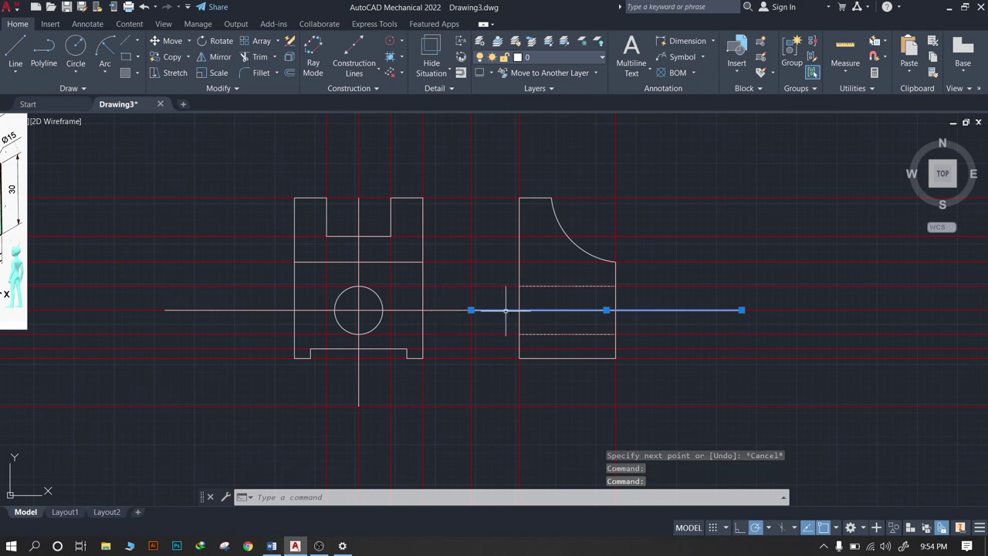
pyautogui.rightClick(506, 310)
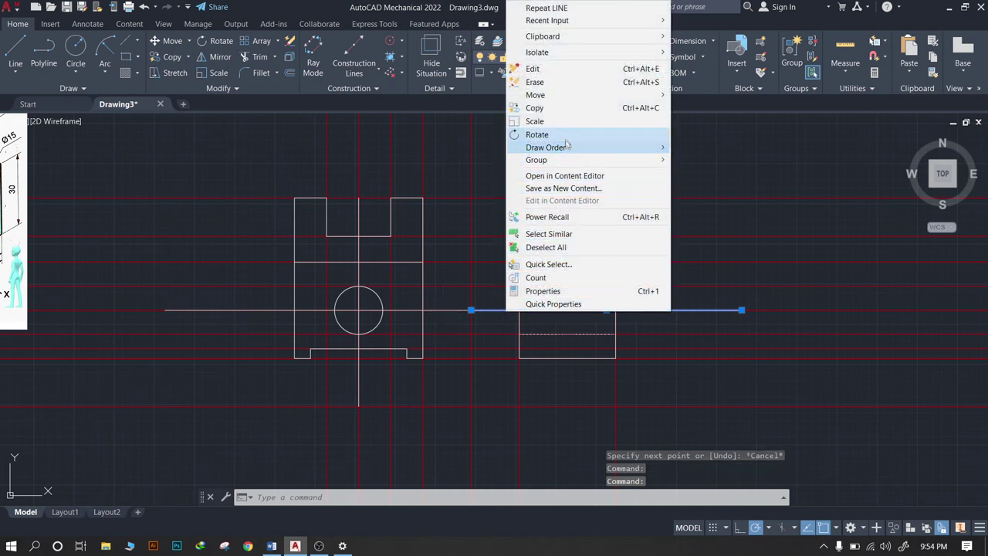
pyautogui.click(764, 322)
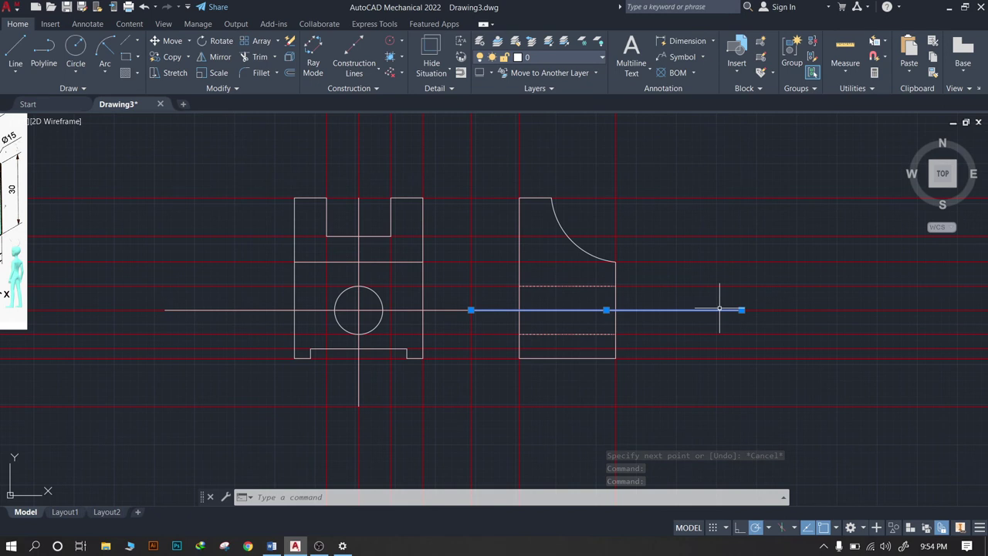
pyautogui.press('Delete')
pyautogui.click(471, 309)
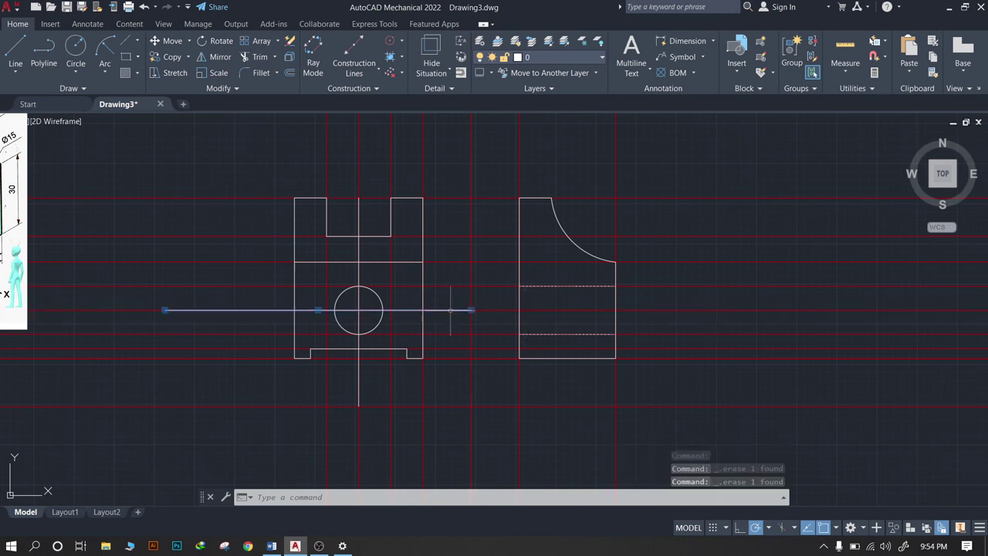
pyautogui.click(470, 310)
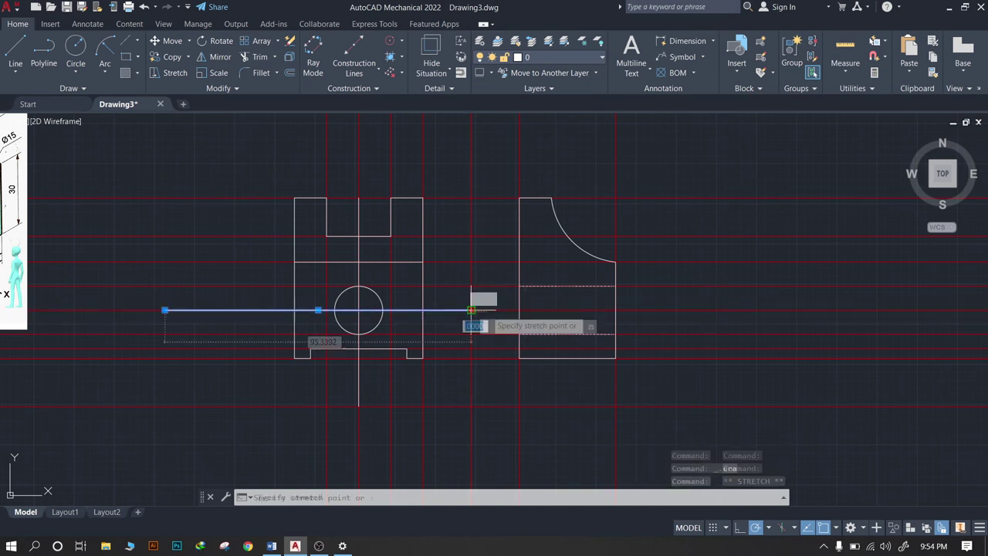
pyautogui.click(802, 309)
pyautogui.press('Escape')
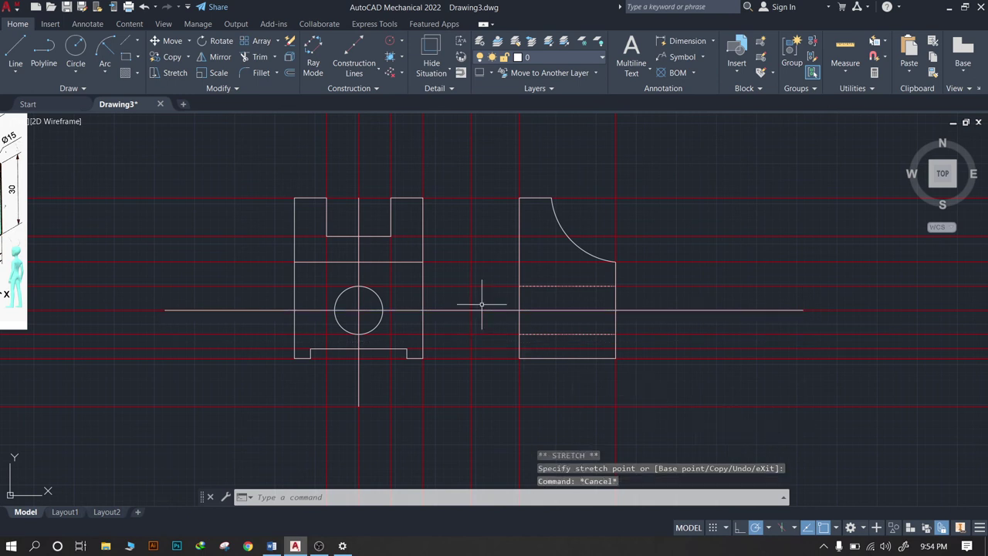
pyautogui.click(481, 309)
# Set the hole's horizontal line to the CENTER linetype
pyautogui.rightClick(483, 310)
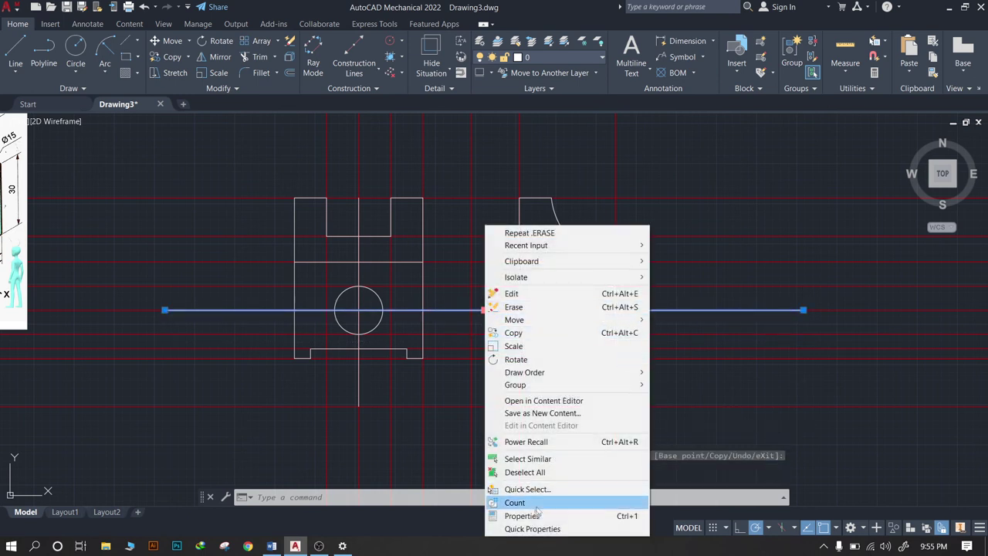
pyautogui.click(523, 515)
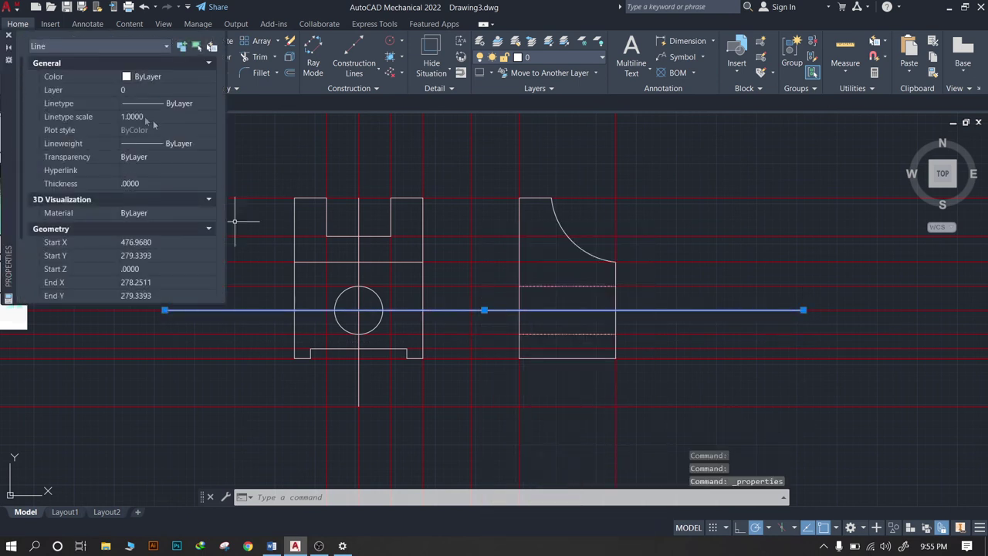
pyautogui.click(155, 103)
pyautogui.click(155, 104)
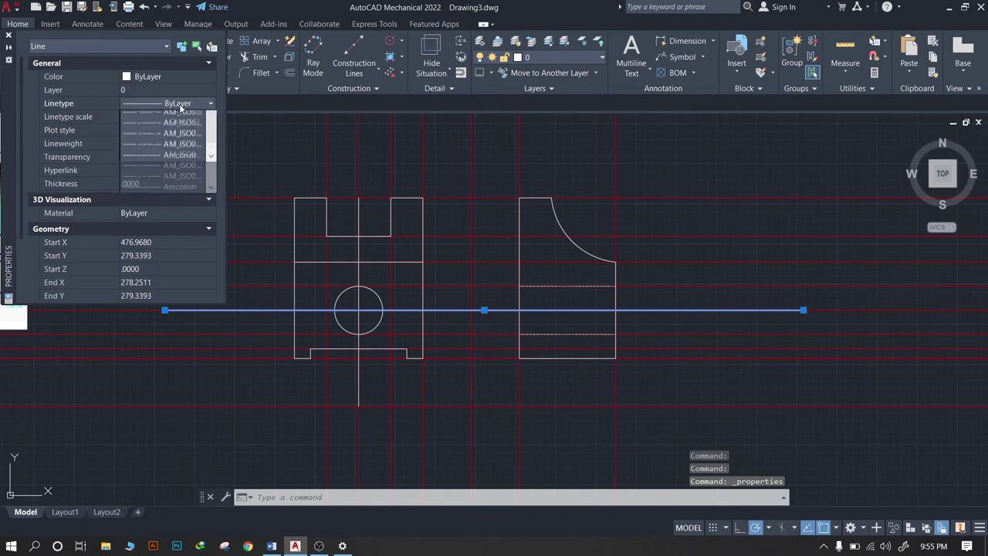
pyautogui.moveTo(210, 137); pyautogui.dragTo(211, 165)
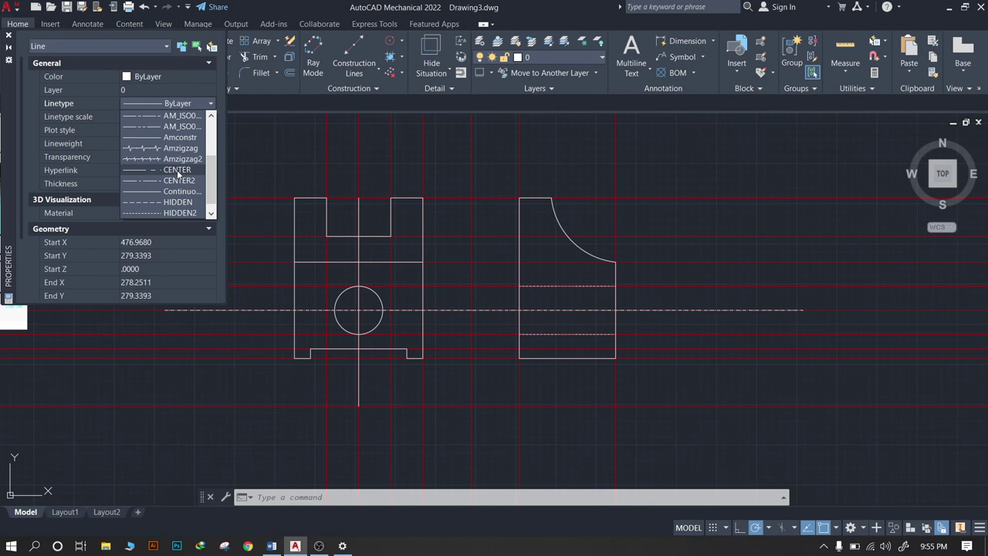
pyautogui.click(177, 170)
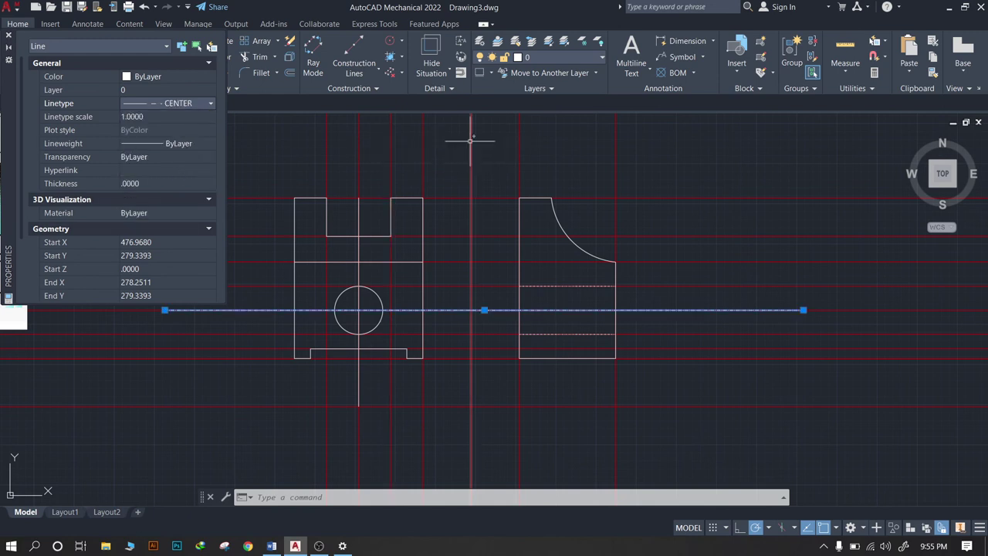
pyautogui.press('Escape')
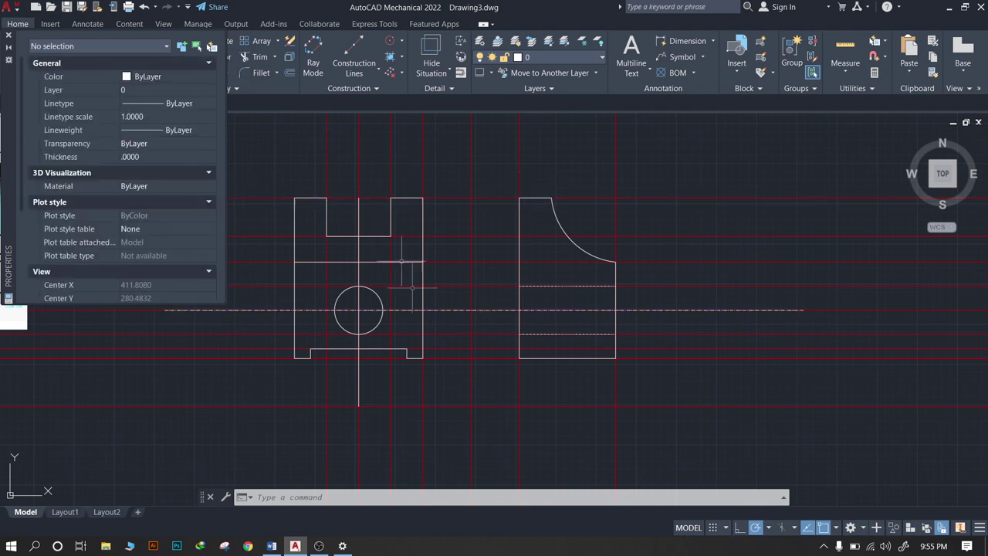
# Set the hole's vertical line to the CENTER linetype and close the Properties panel
pyautogui.click(357, 207)
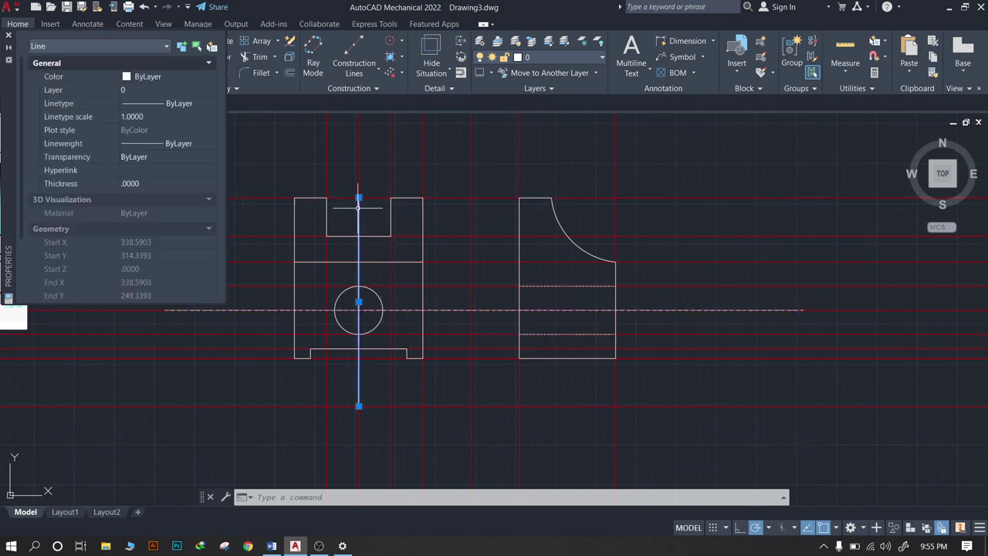
pyautogui.click(178, 105)
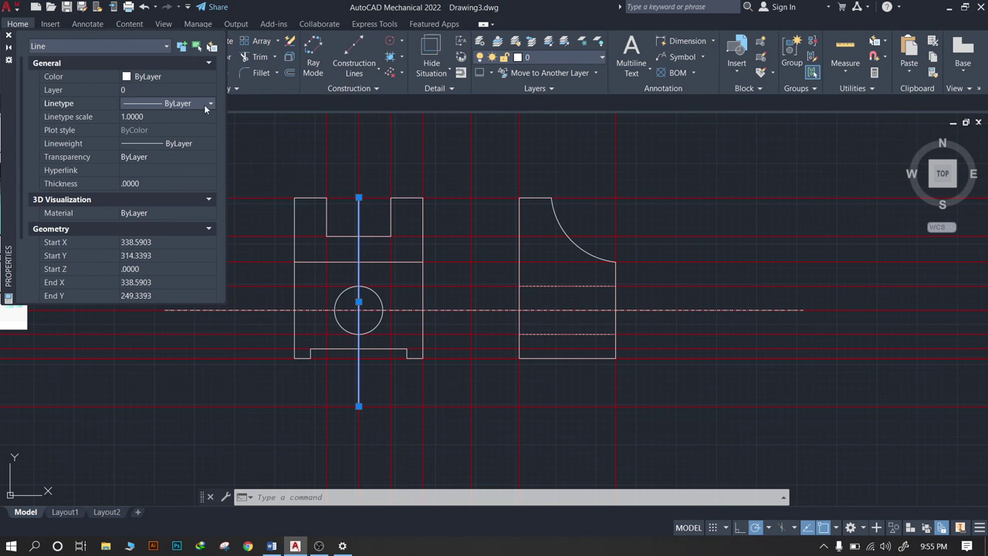
pyautogui.click(209, 103)
pyautogui.moveTo(209, 179); pyautogui.dragTo(210, 201)
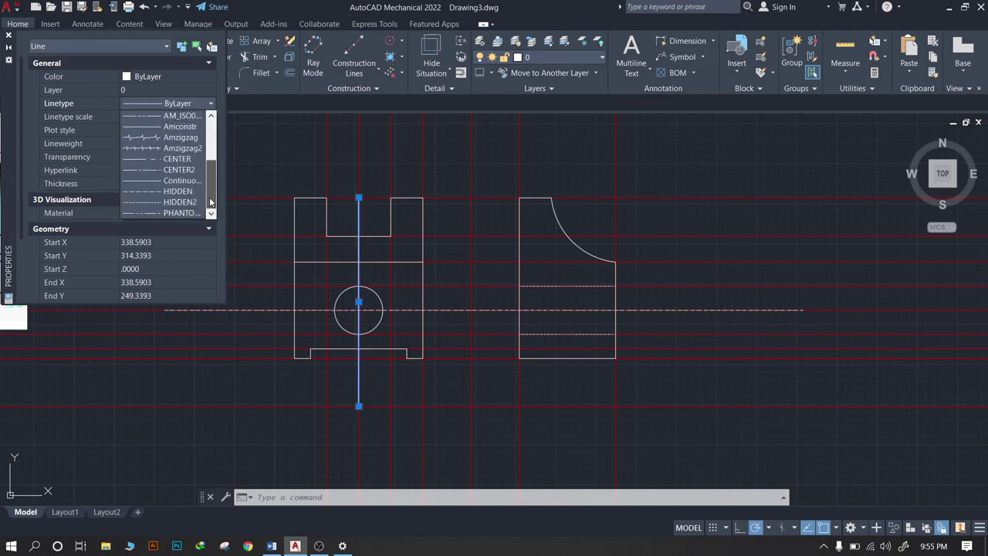
pyautogui.click(159, 161)
pyautogui.click(282, 409)
pyautogui.press('Escape')
pyautogui.press('Escape')
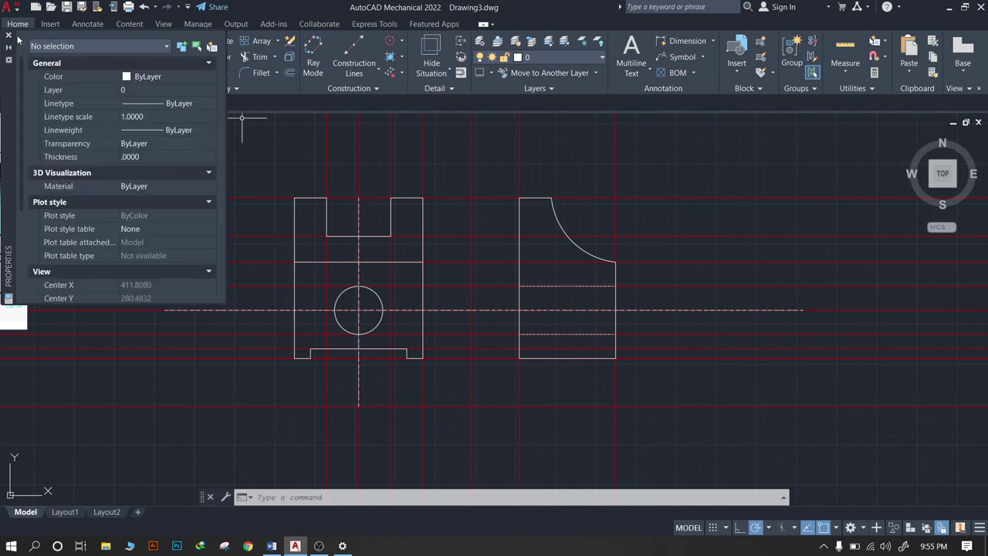
pyautogui.click(9, 36)
# Dimension the front view's left edge from top-left to bottom-left corner as 50.00
pyautogui.scroll(-2, 540, 313)
pyautogui.scroll(-3, 524, 339)
pyautogui.scroll(2, 525, 339)
pyautogui.scroll(3, 415, 322)
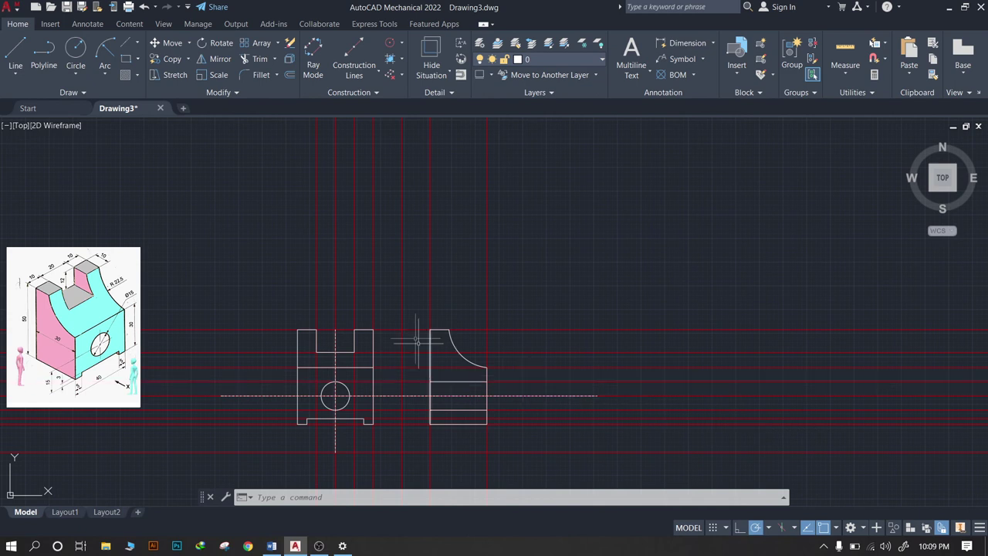
pyautogui.scroll(2, 316, 332)
pyautogui.moveTo(369, 332)
pyautogui.mouseDown(button='middle')
pyautogui.moveTo(371, 309)
pyautogui.moveTo(436, 271)
pyautogui.mouseUp(button='middle')
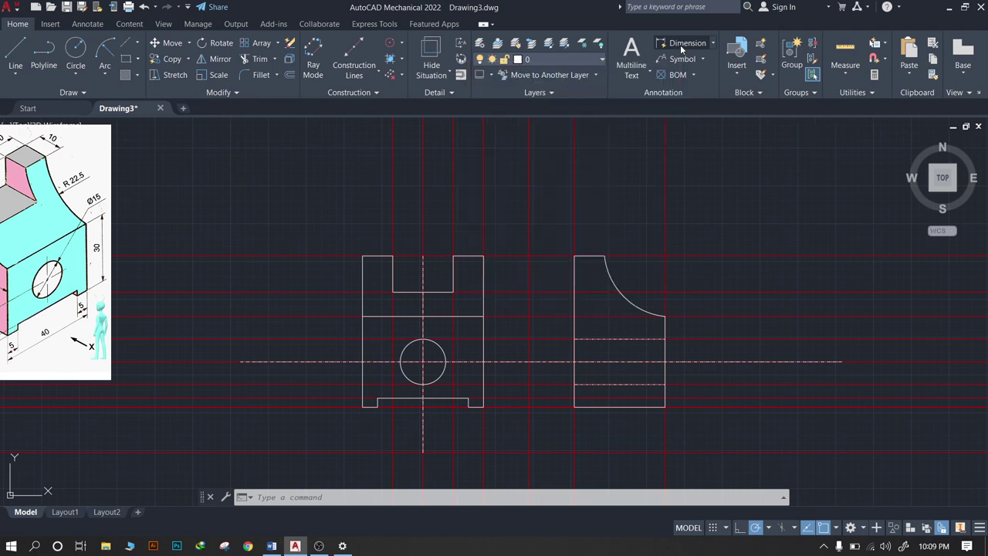
pyautogui.click(362, 256)
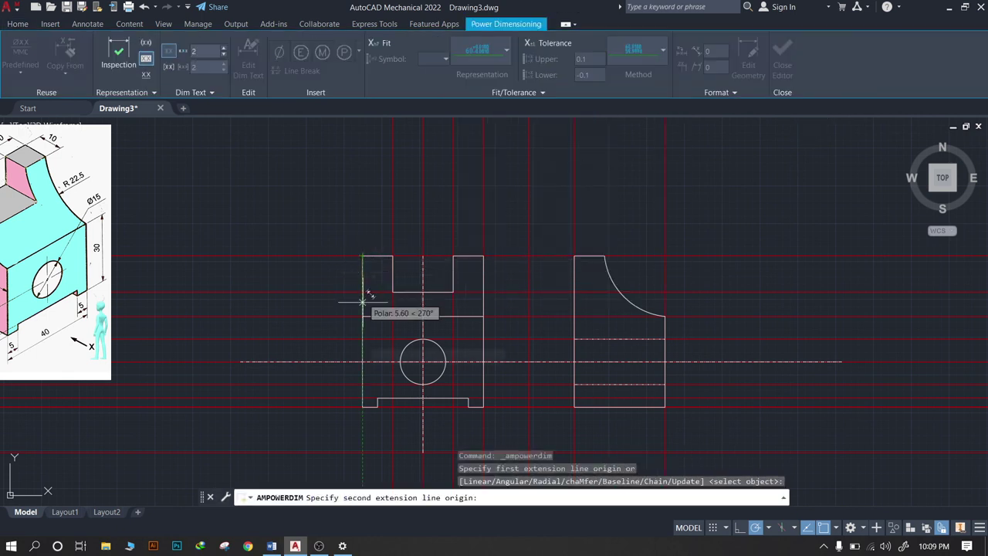
pyautogui.click(362, 406)
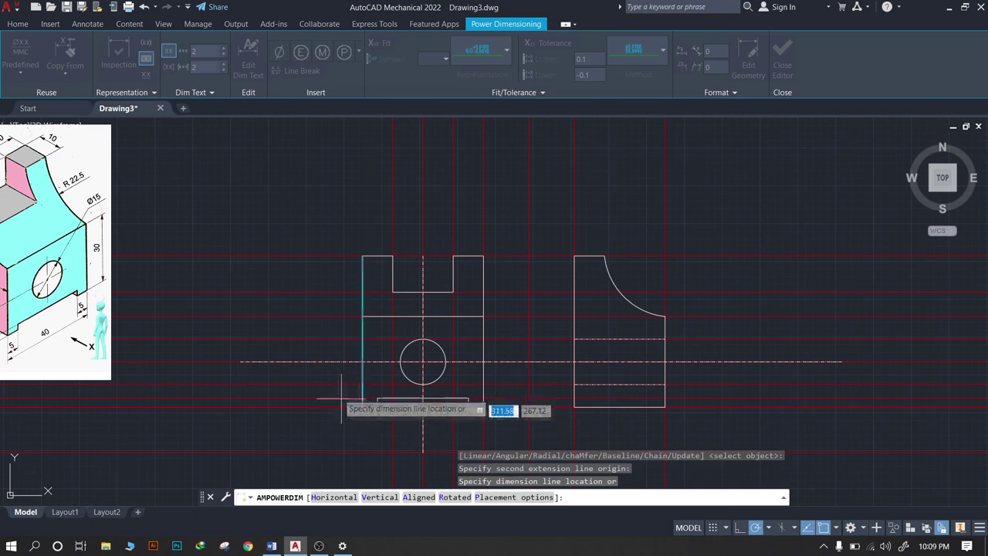
pyautogui.click(311, 330)
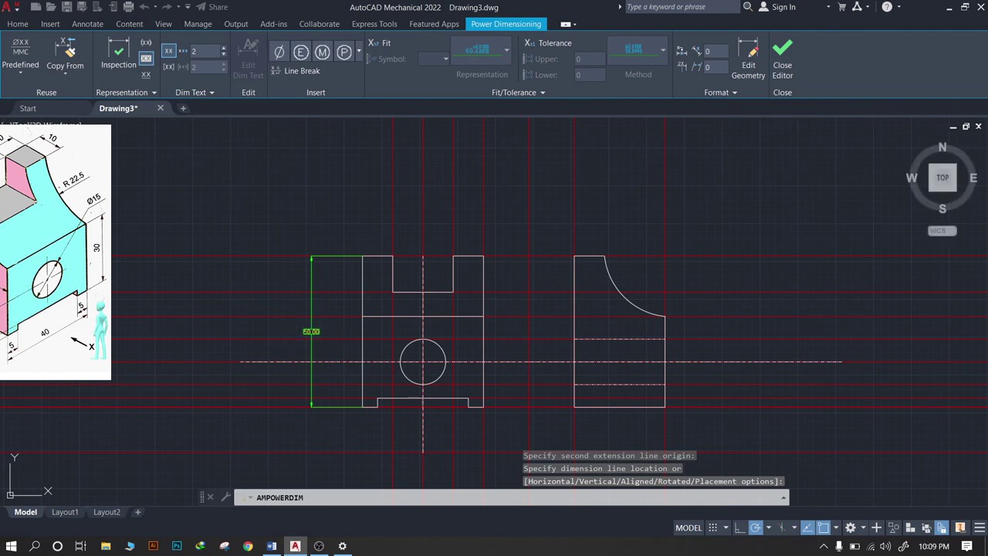
pyautogui.press('Escape')
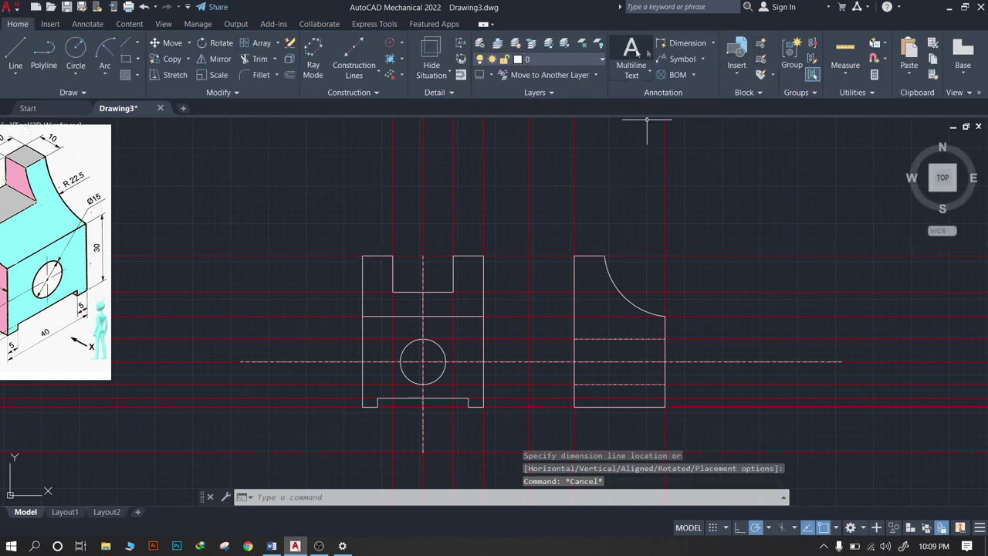
# Redo the 50.00 height dimension, placing it left of the front view
pyautogui.press('Return')
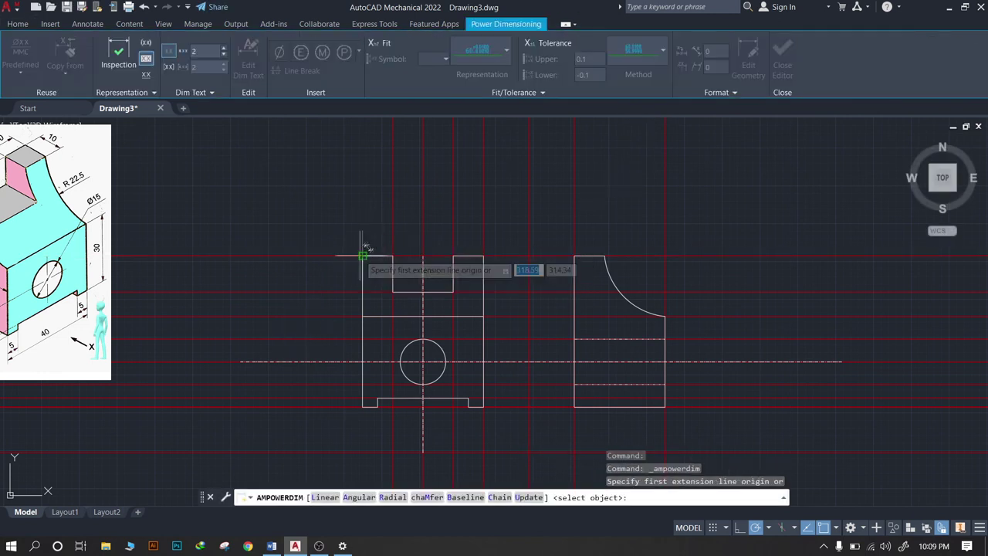
pyautogui.click(362, 256)
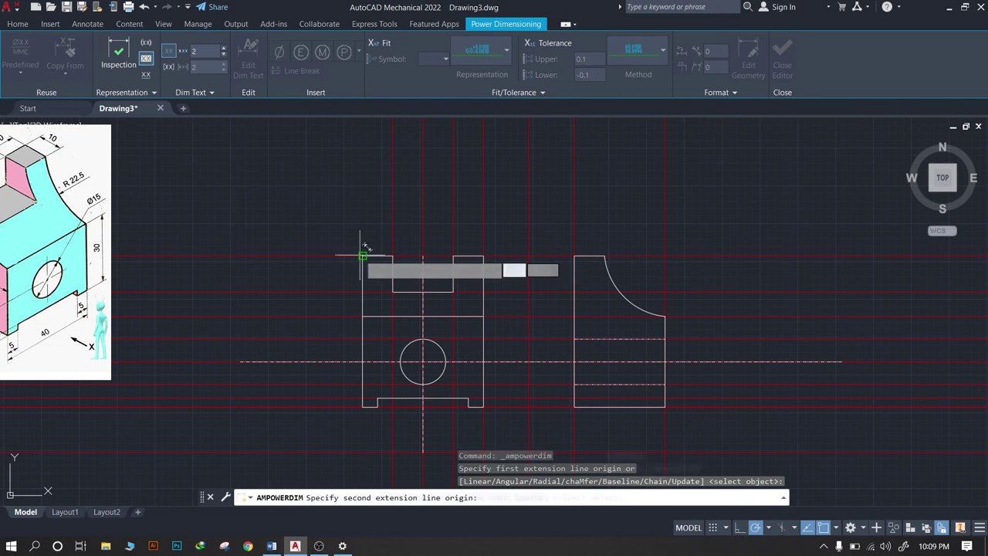
pyautogui.click(361, 406)
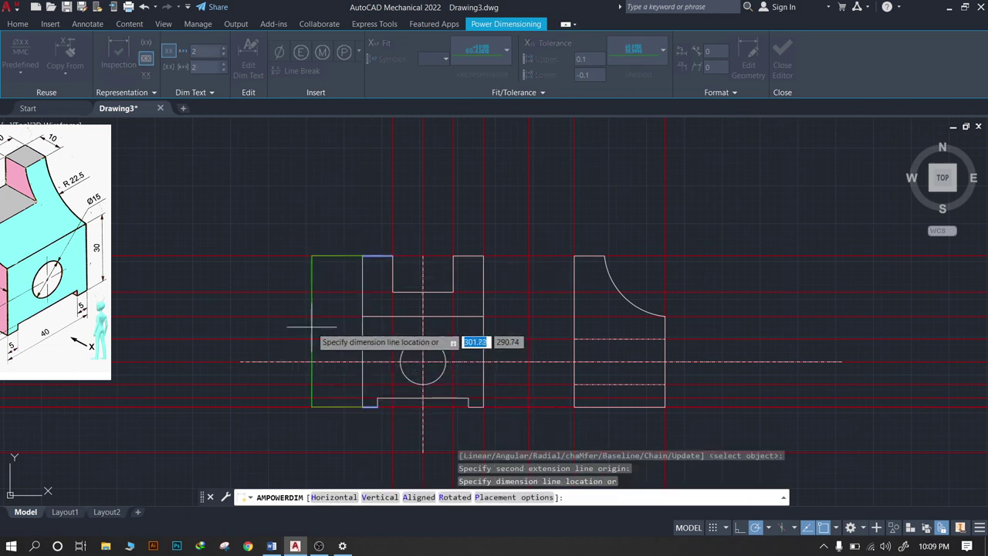
pyautogui.press('Escape')
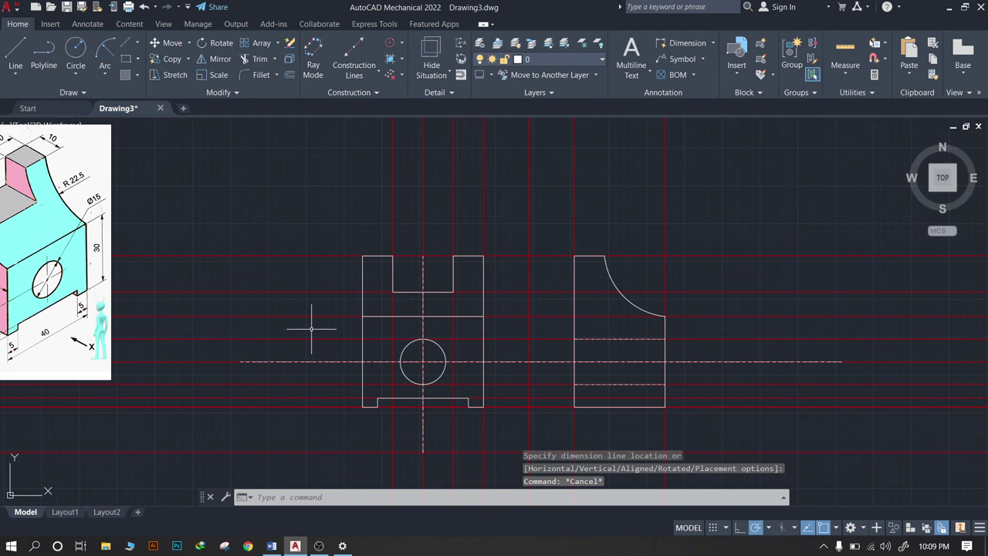
pyautogui.click(673, 58)
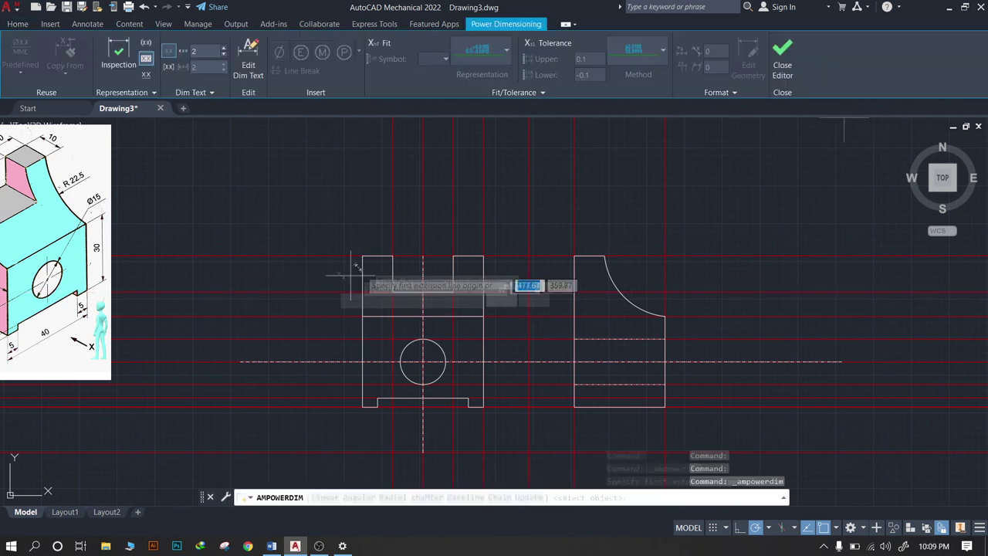
pyautogui.click(362, 255)
pyautogui.click(362, 407)
pyautogui.click(301, 331)
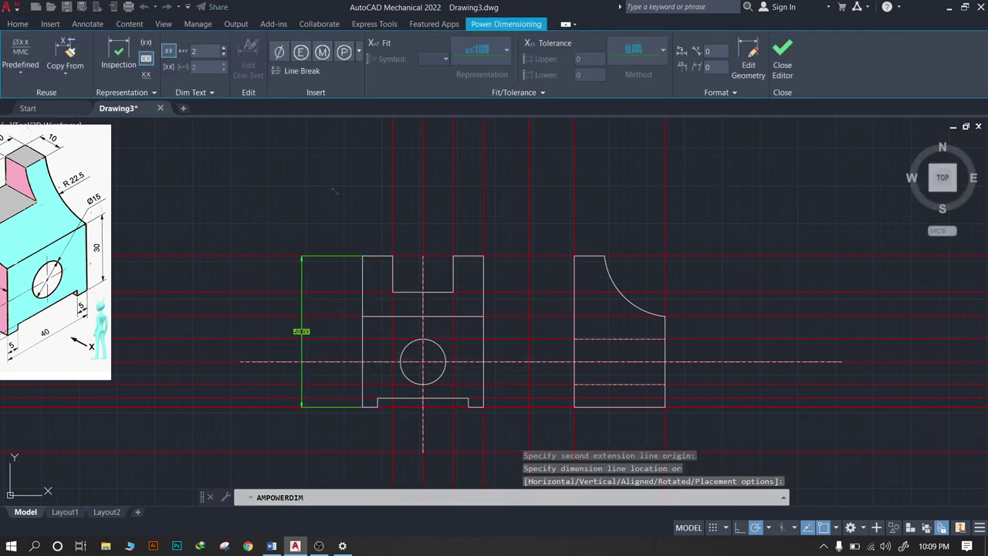
pyautogui.scroll(2, 370, 339)
# Dimension the front view's base width as 40.00
pyautogui.click(89, 25)
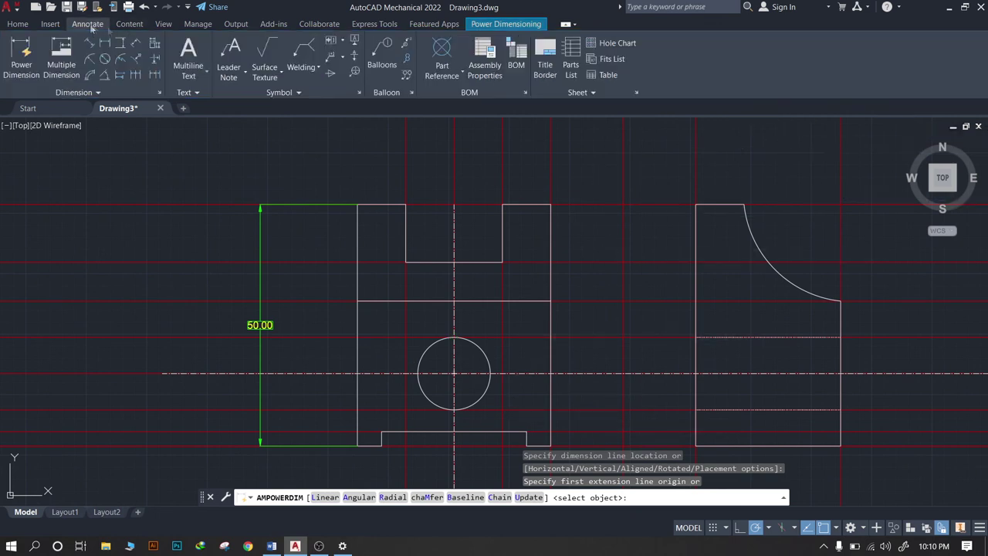
pyautogui.press('Escape')
pyautogui.press('Escape')
pyautogui.scroll(-2, 438, 414)
pyautogui.scroll(2, 386, 386)
pyautogui.moveTo(386, 386); pyautogui.dragTo(401, 232, button='middle')
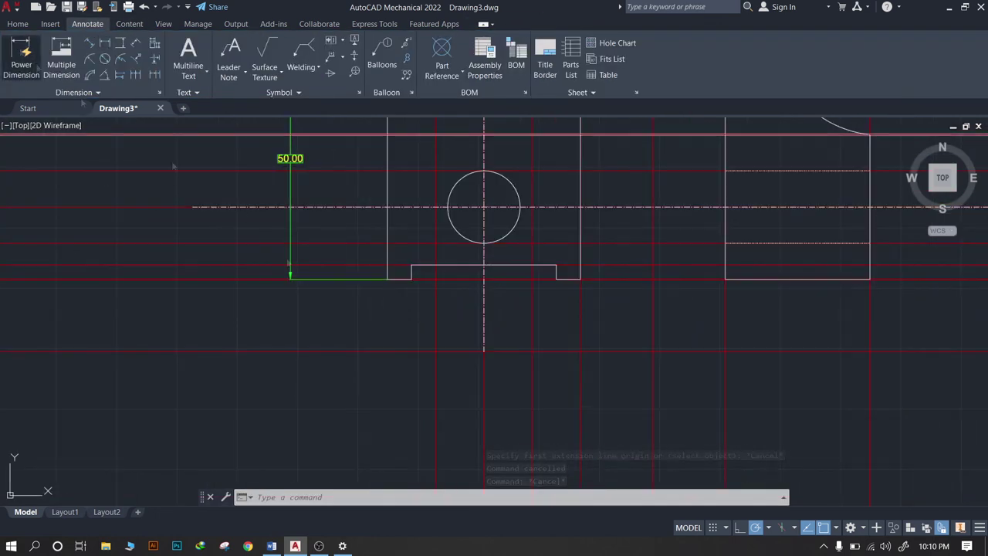
pyautogui.click(21, 62)
pyautogui.click(412, 278)
pyautogui.click(555, 279)
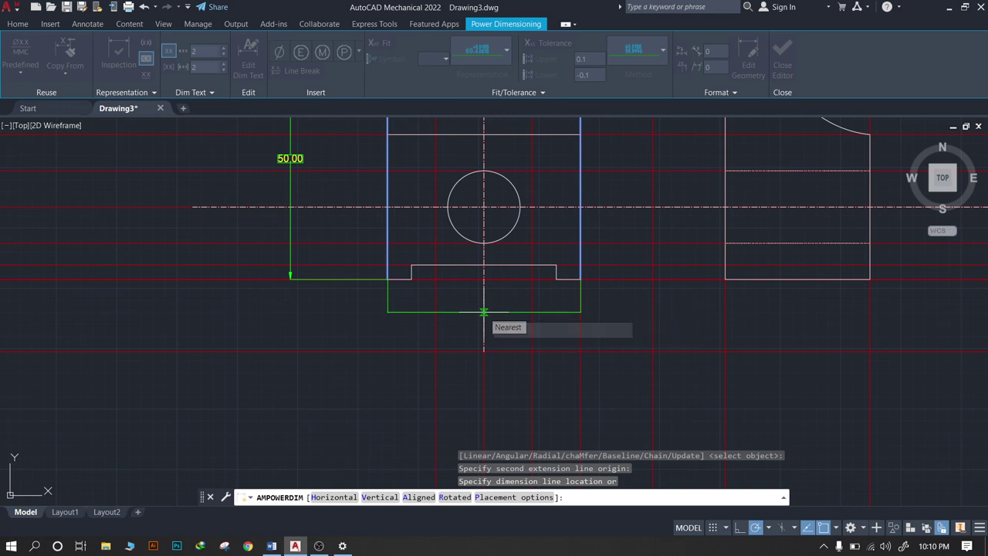
pyautogui.press('Return')
# Add the left and right 5.00 foot widths and the 3.00 bottom notch depth
pyautogui.click(411, 279)
pyautogui.click(387, 278)
pyautogui.click(399, 295)
pyautogui.click(556, 278)
pyautogui.click(580, 278)
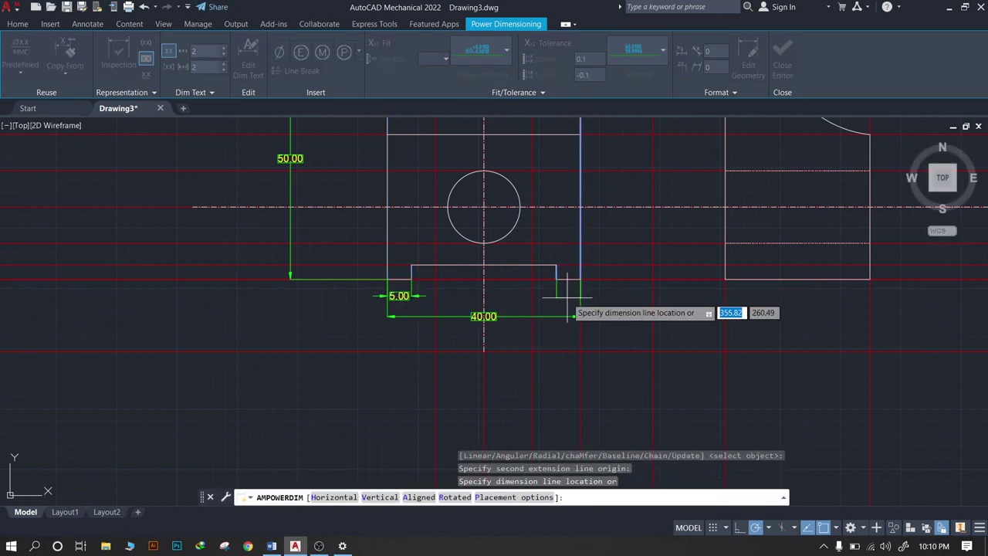
pyautogui.click(568, 297)
pyautogui.click(411, 265)
pyautogui.click(411, 278)
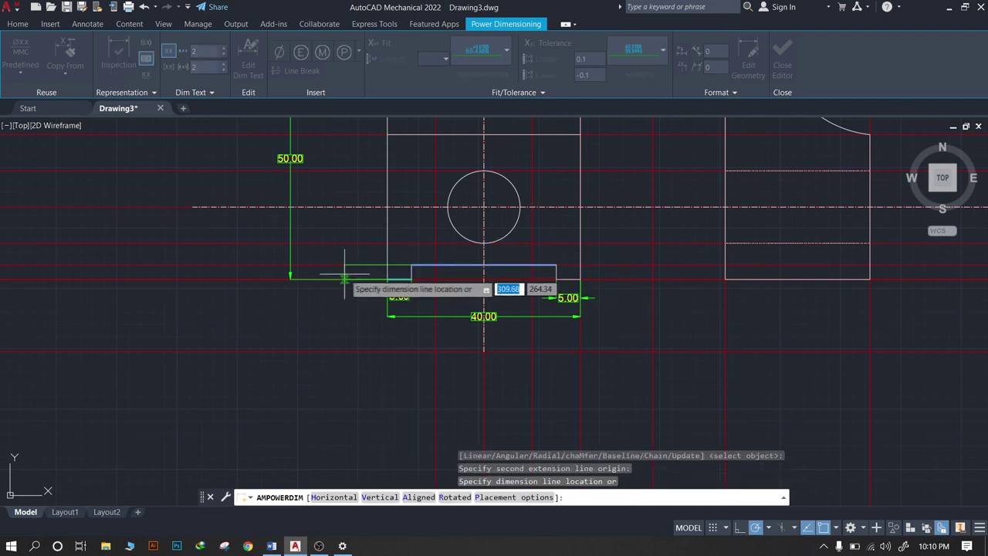
pyautogui.scroll(5, 358, 271)
pyautogui.click(401, 271)
pyautogui.scroll(-5, 629, 230)
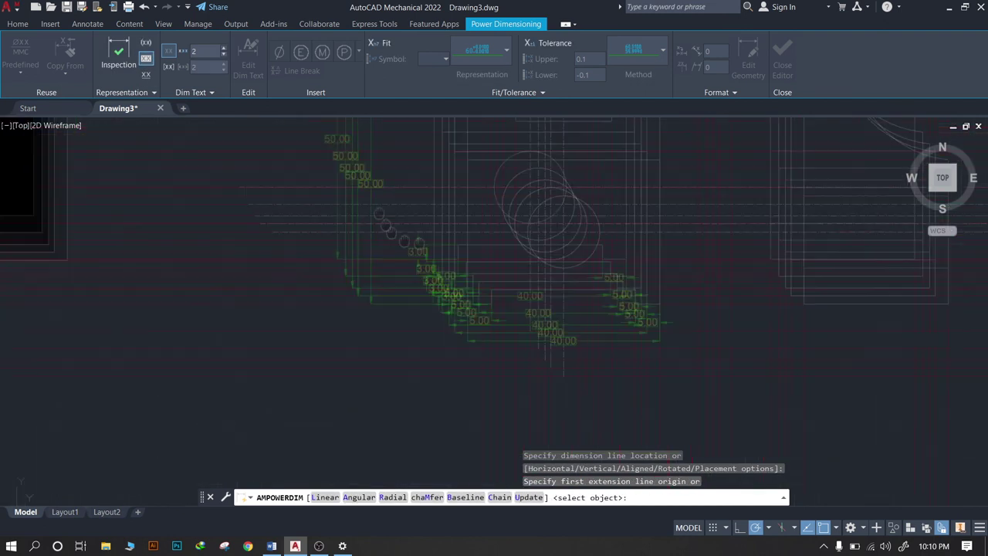
# Dimension the hole centre 15.00 above the base and the top slot 12.00 deep
pyautogui.click(630, 230)
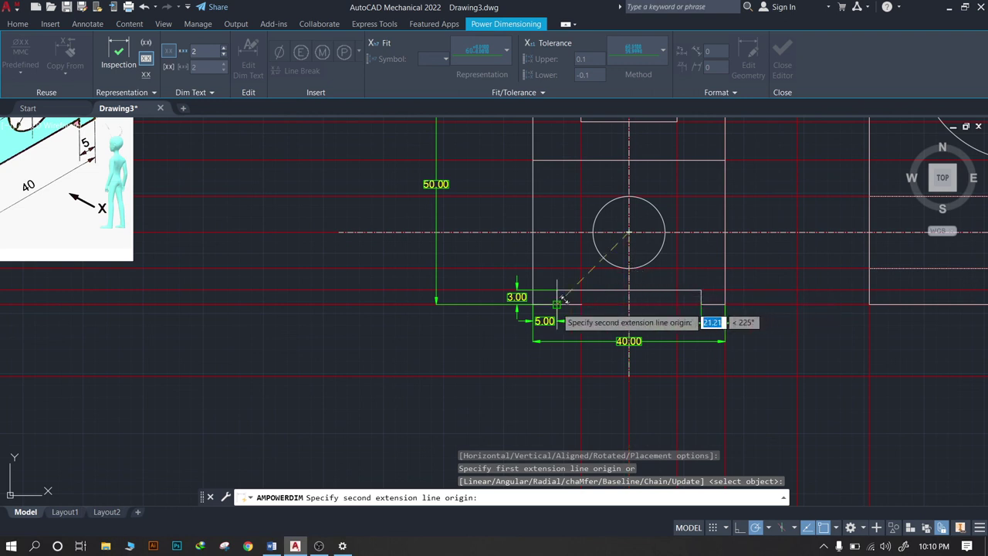
pyautogui.click(632, 299)
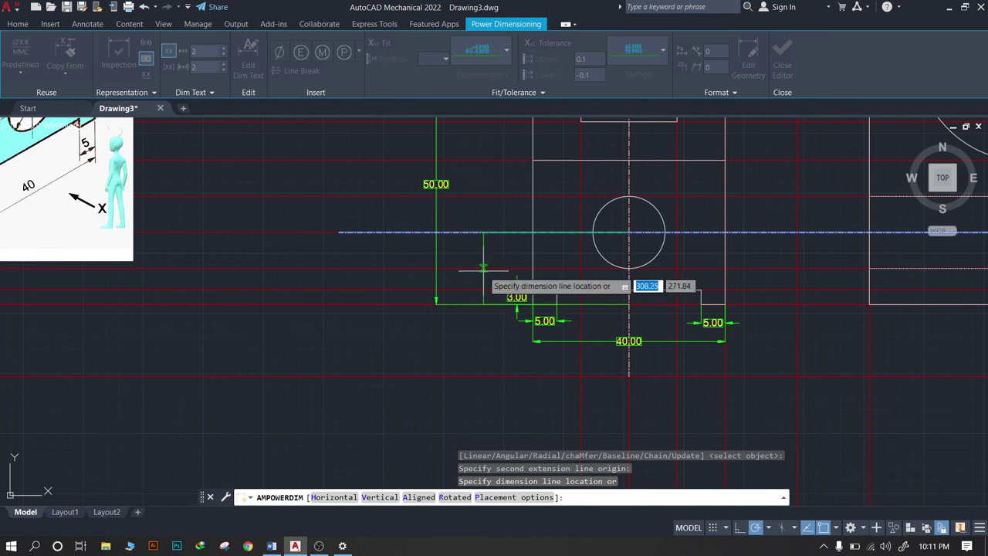
pyautogui.click(476, 267)
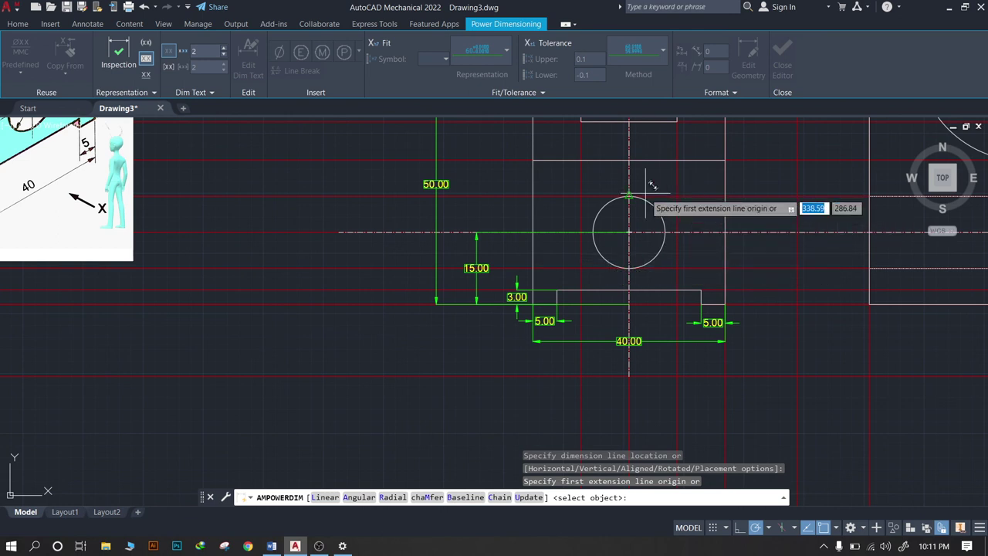
pyautogui.moveTo(562, 197)
pyautogui.mouseDown(button='middle')
pyautogui.moveTo(564, 327)
pyautogui.moveTo(499, 309)
pyautogui.mouseUp(button='middle')
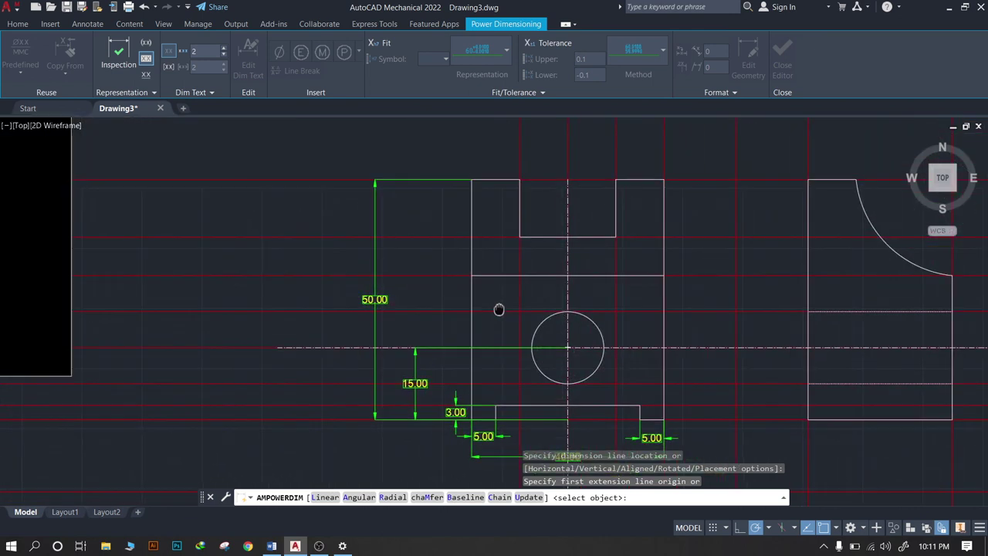
pyautogui.click(519, 179)
pyautogui.click(520, 236)
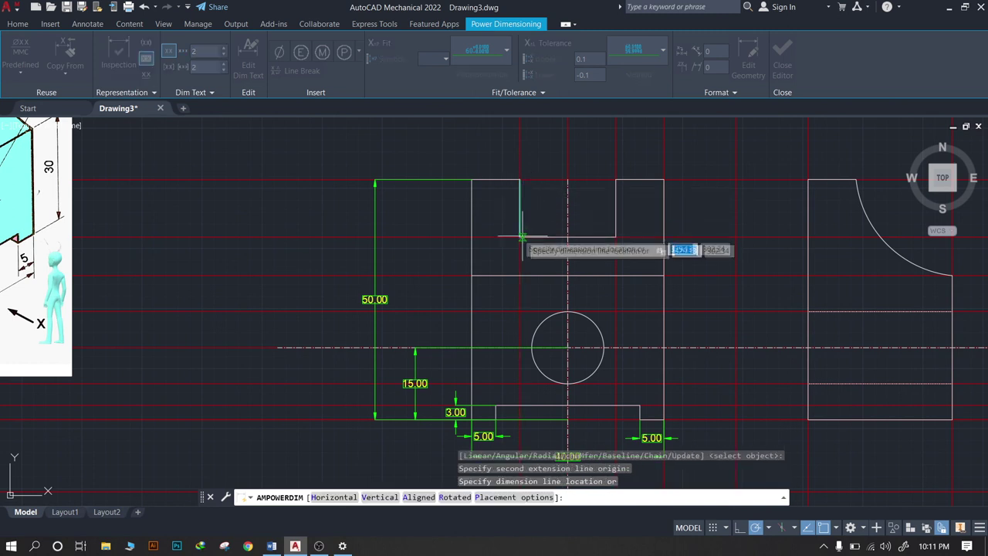
pyautogui.click(416, 213)
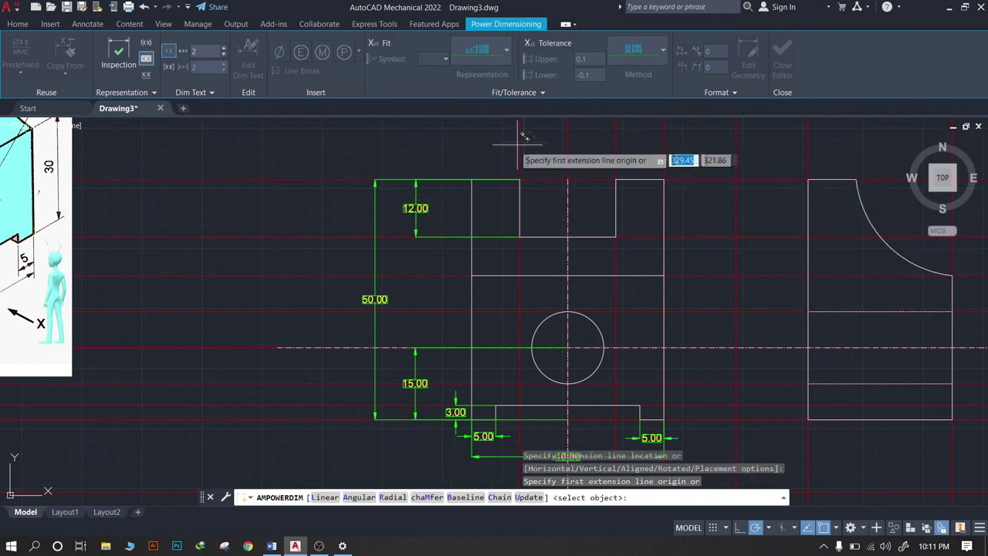
# Dimension the left lug as 10.00 and the slot as 20.00 along the front view's top
pyautogui.scroll(2, 511, 141)
pyautogui.scroll(2, 506, 148)
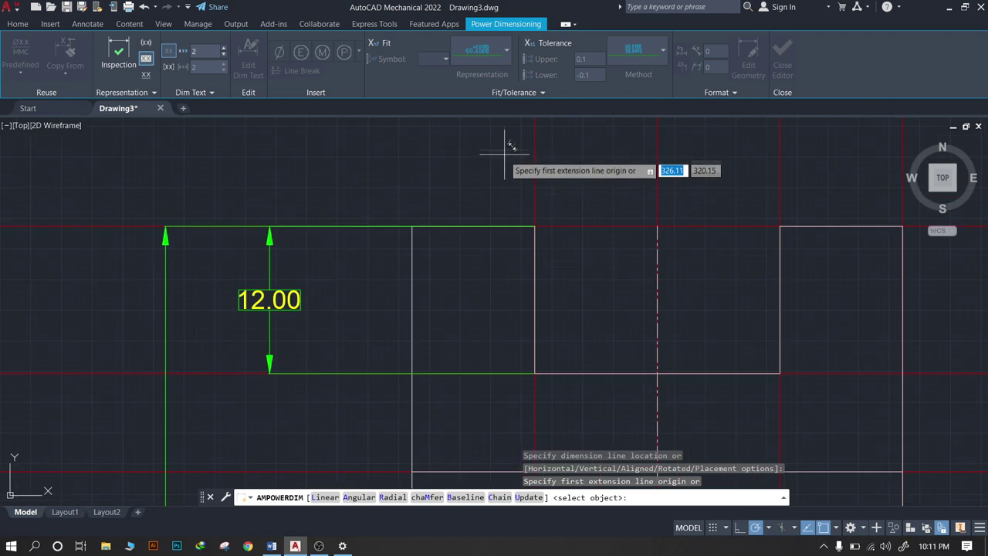
pyautogui.click(414, 225)
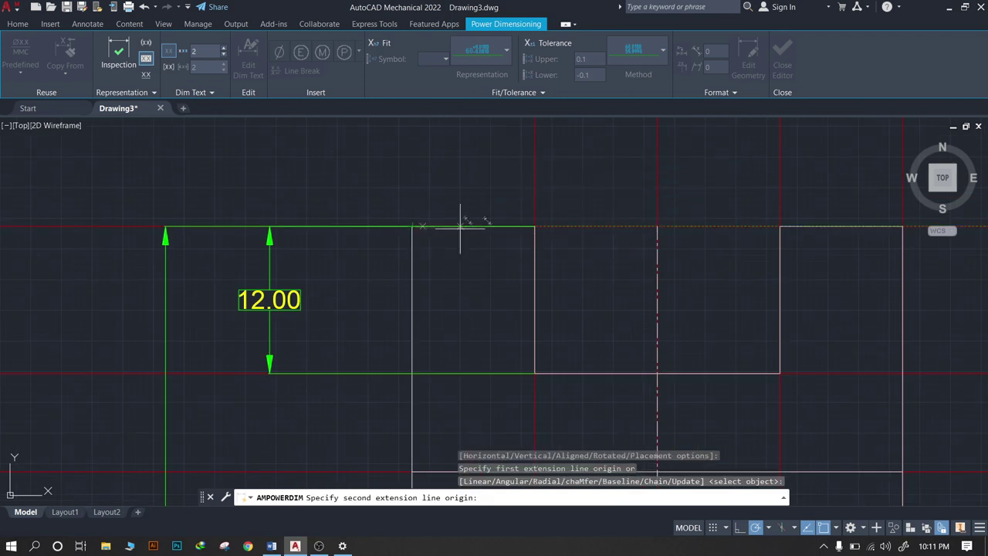
pyautogui.click(535, 226)
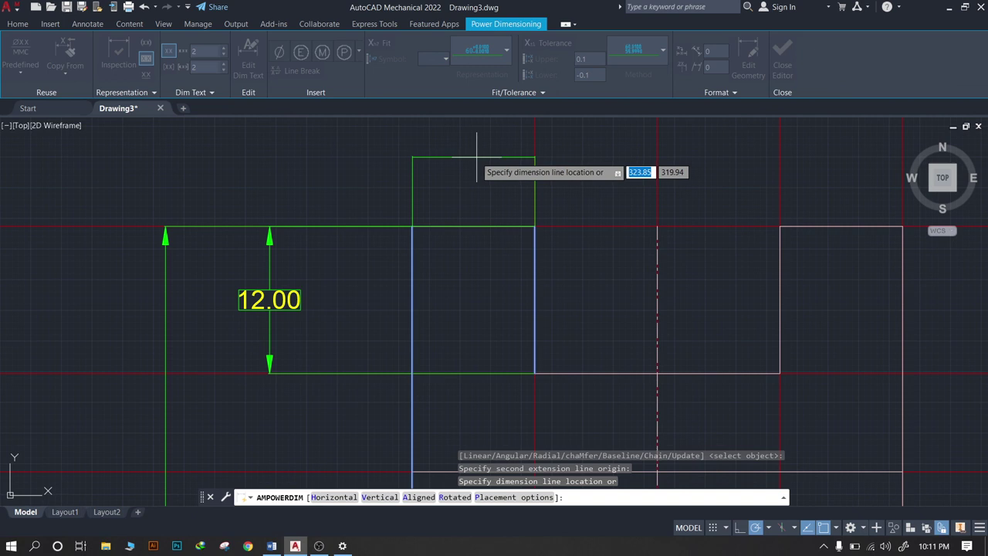
pyautogui.click(474, 157)
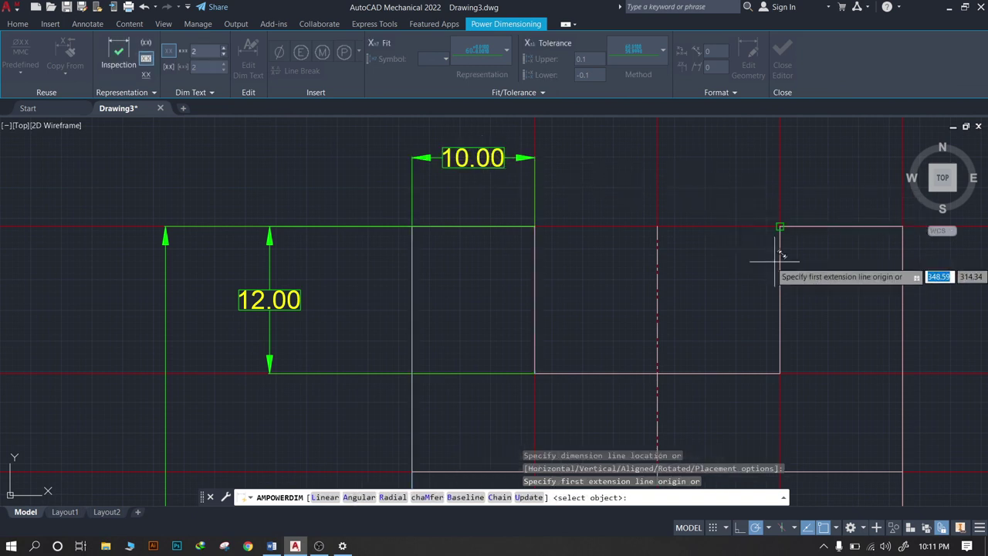
pyautogui.moveTo(731, 278); pyautogui.dragTo(582, 337, button='middle')
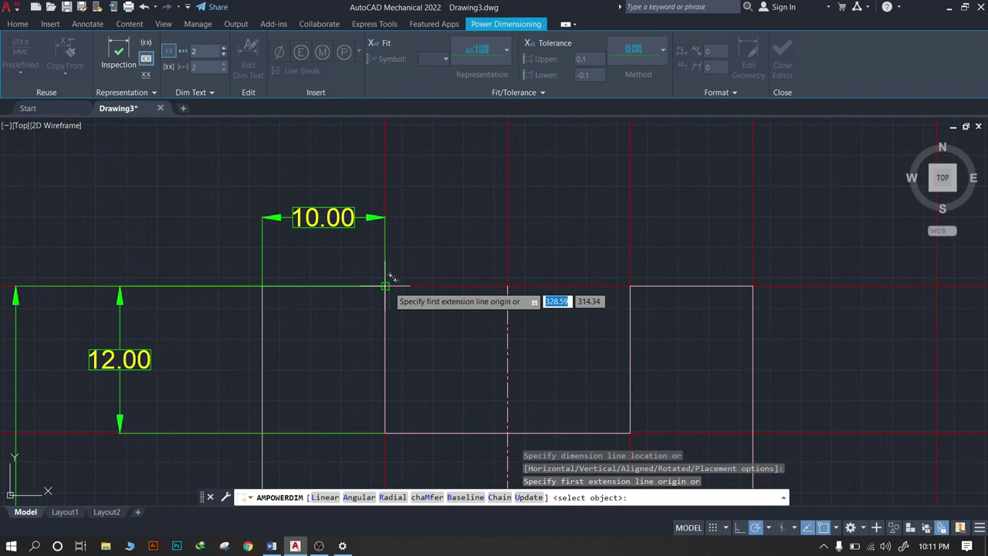
pyautogui.click(385, 286)
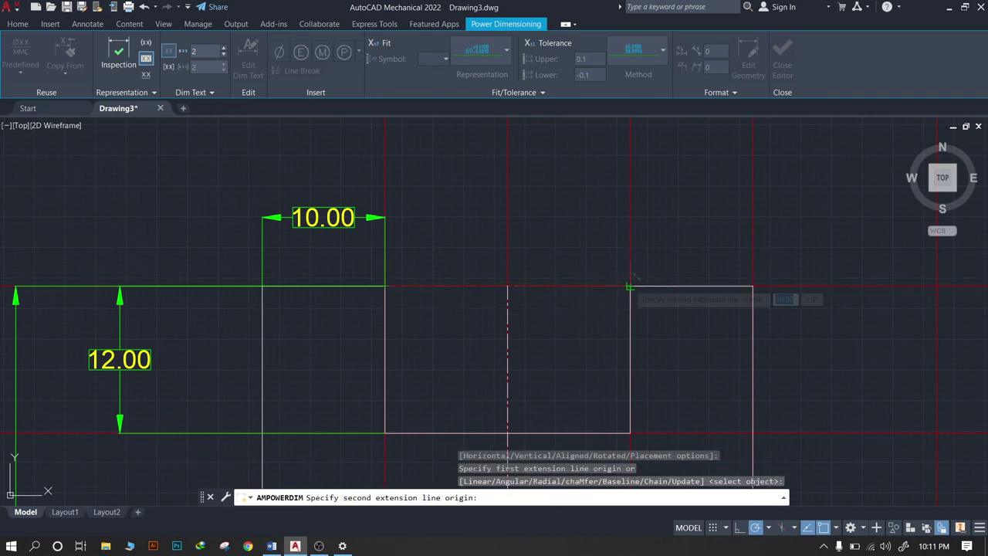
pyautogui.click(630, 286)
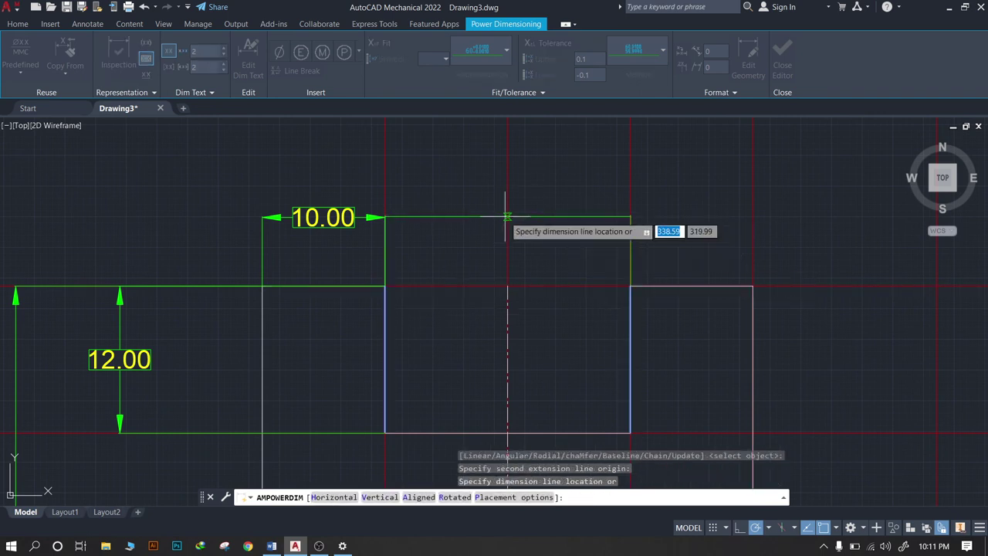
pyautogui.click(506, 216)
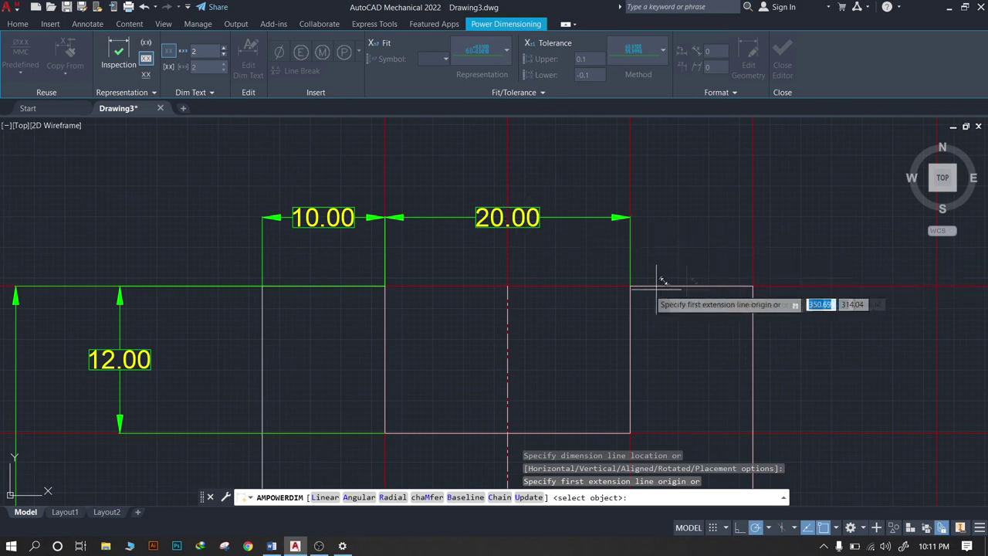
# Add the right lug's 10.00 width, then cancel an unfinished hole-centre dimension
pyautogui.click(631, 285)
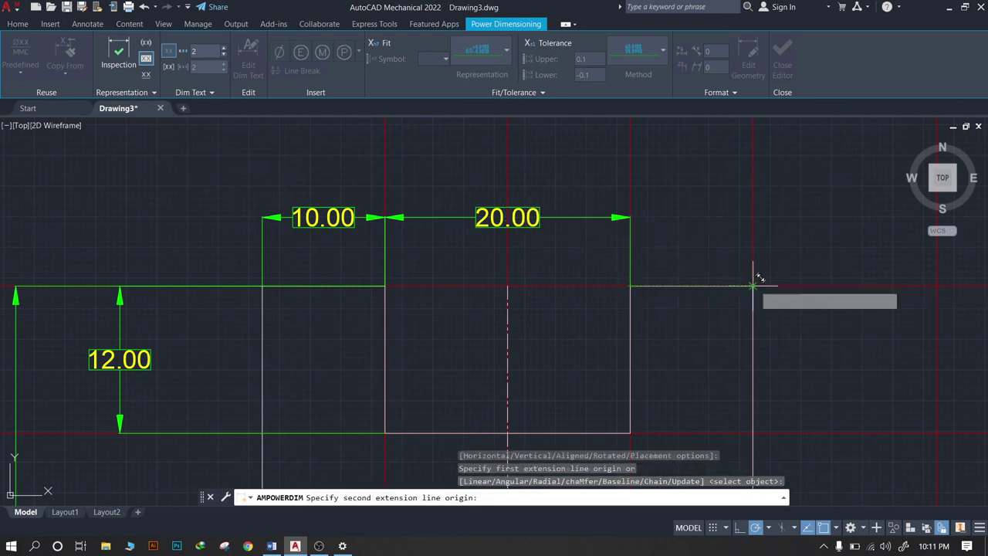
pyautogui.click(756, 282)
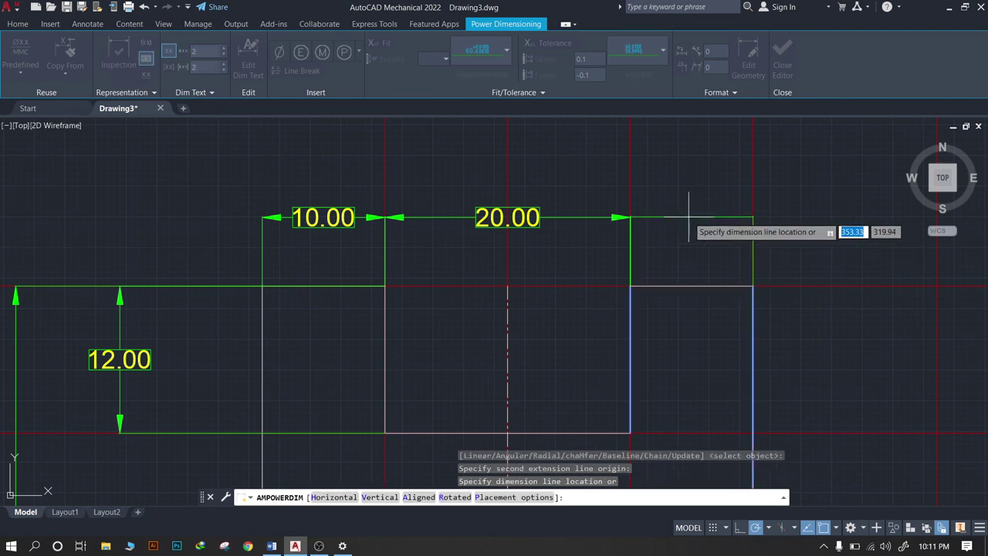
pyautogui.click(690, 217)
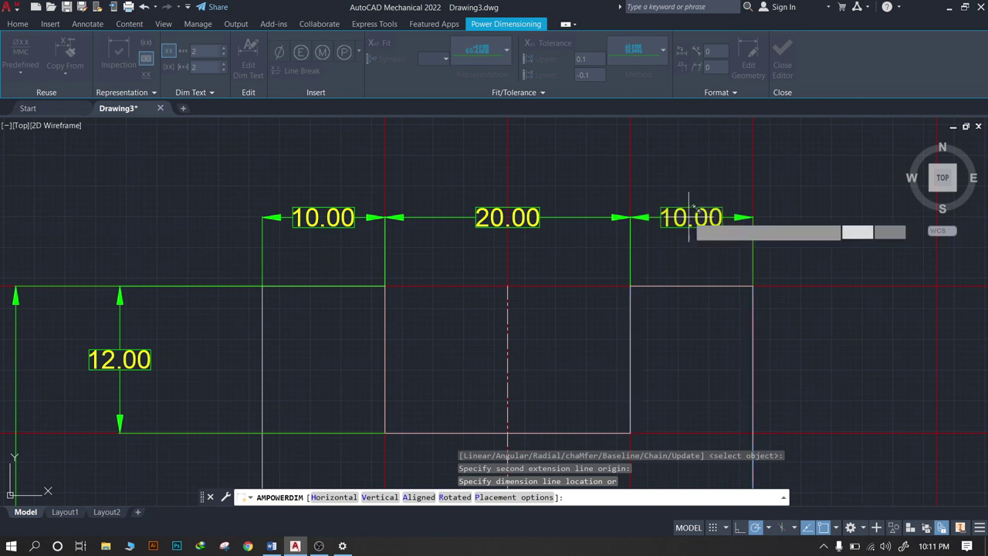
pyautogui.scroll(-5, 772, 243)
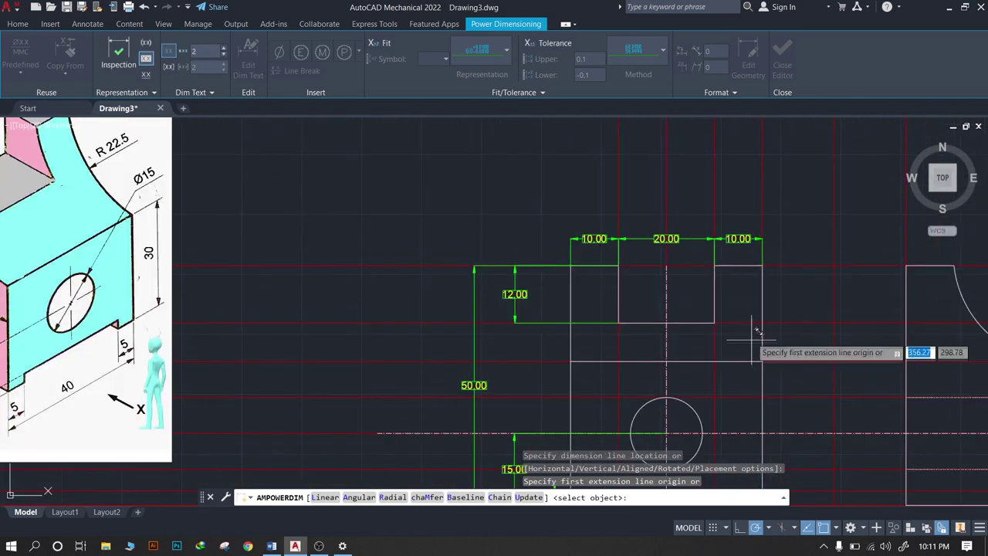
pyautogui.scroll(-3, 772, 243)
pyautogui.scroll(3, 544, 207)
pyautogui.moveTo(544, 206); pyautogui.dragTo(491, 243, button='middle')
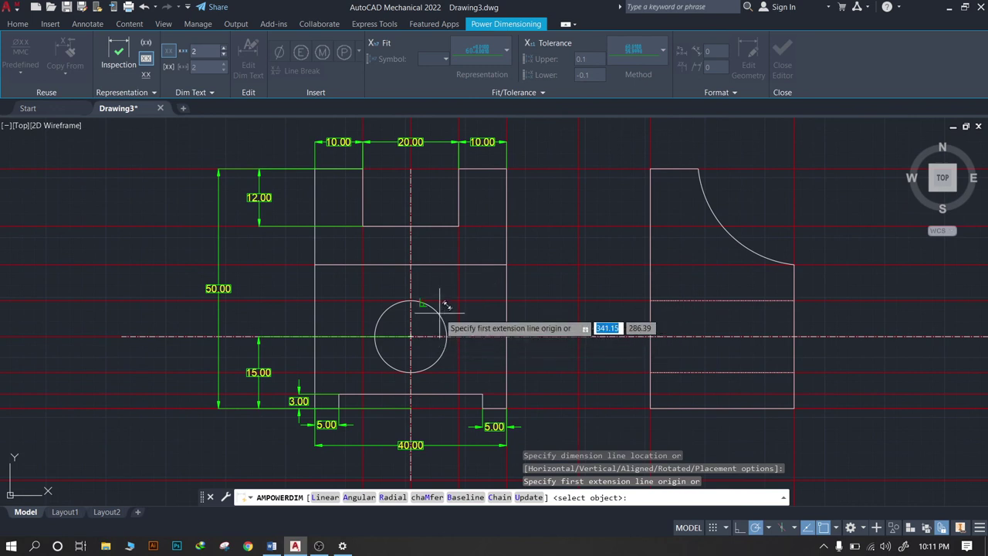
pyautogui.click(410, 336)
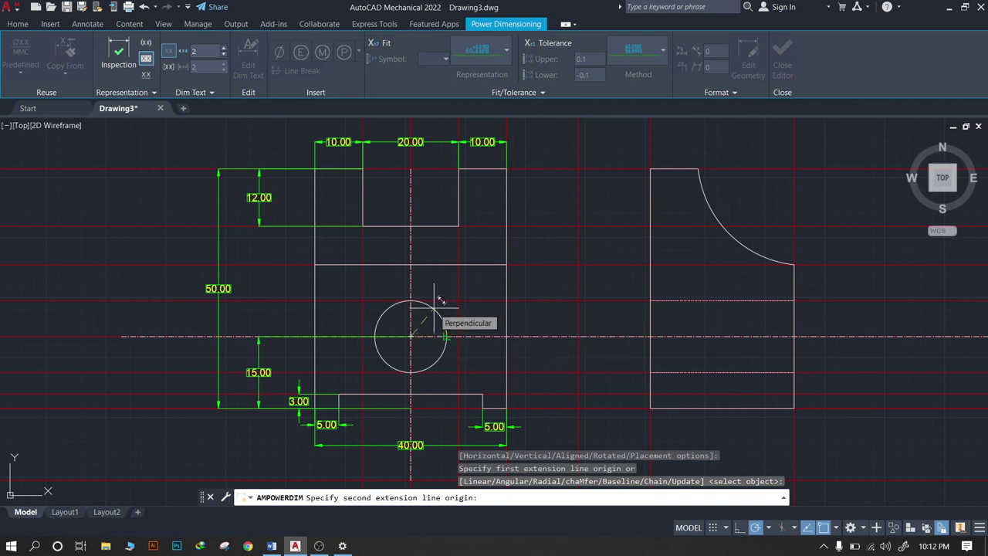
pyautogui.click(434, 306)
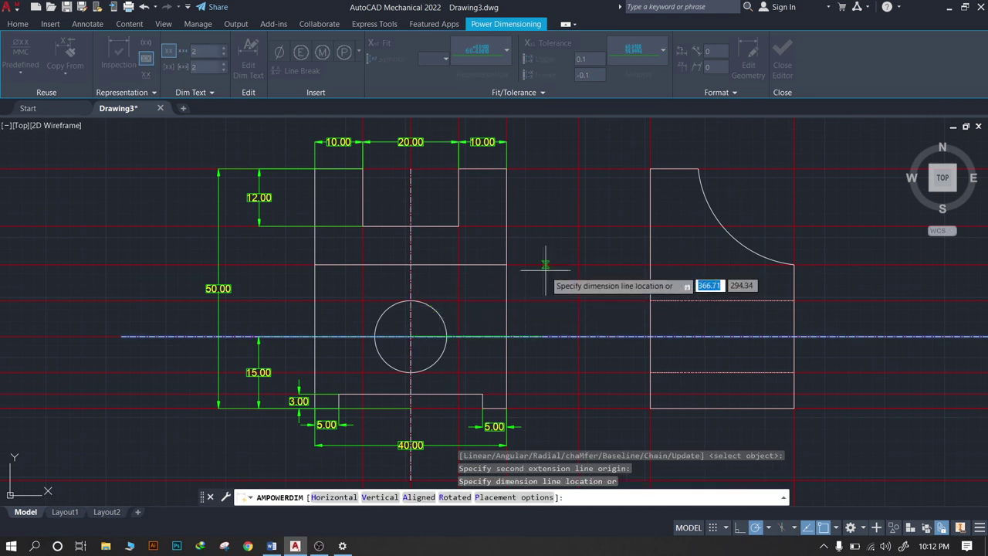
pyautogui.press('Escape')
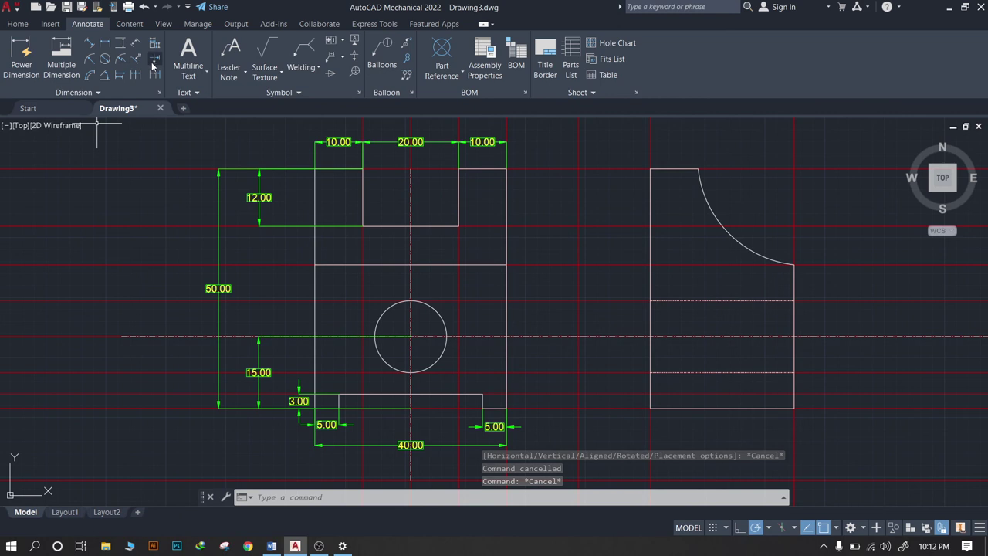
# Label the front view's round hole with a Ø15.00 diameter dimension placed beside it
pyautogui.click(442, 318)
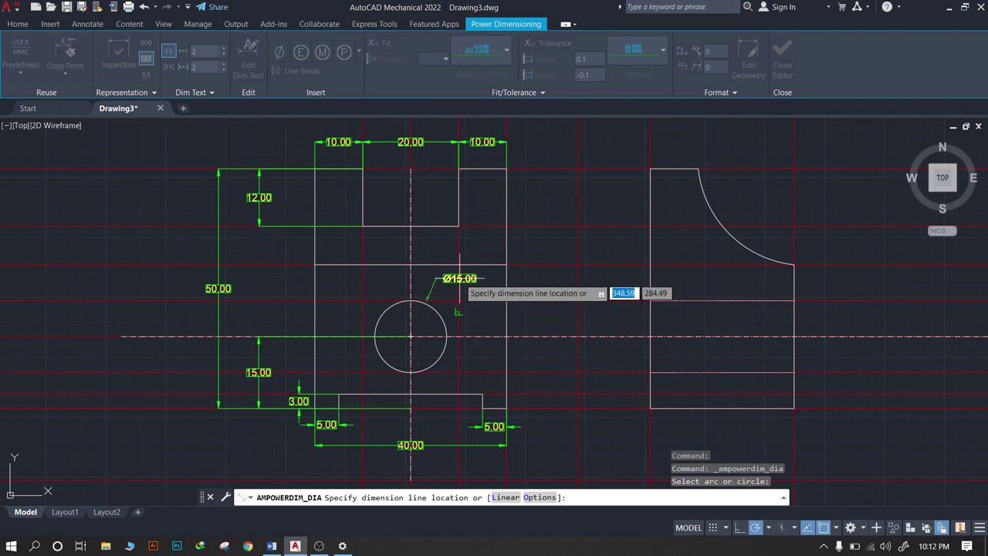
pyautogui.click(470, 300)
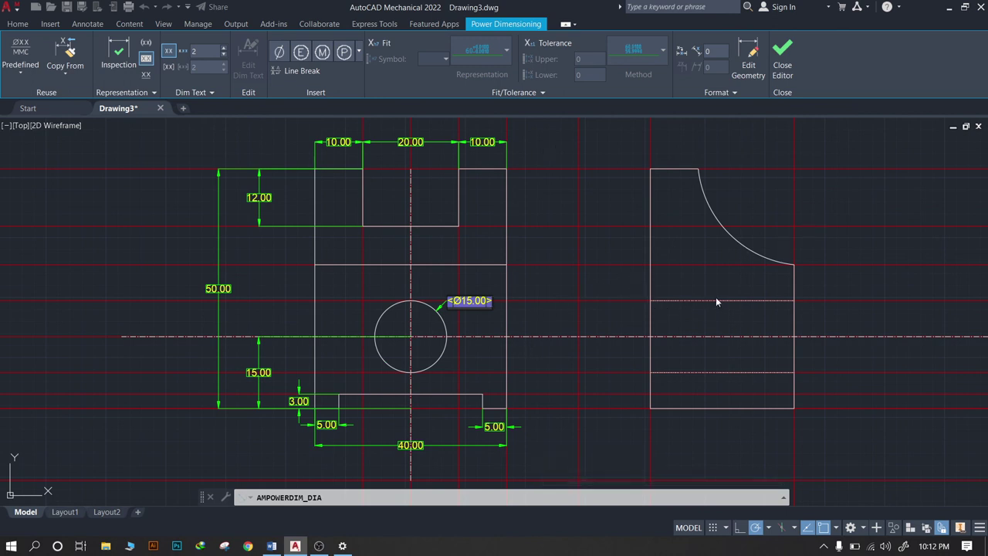
pyautogui.moveTo(769, 278)
pyautogui.mouseDown(button='middle')
pyautogui.moveTo(620, 274)
pyautogui.moveTo(536, 289)
pyautogui.moveTo(548, 289)
pyautogui.mouseUp(button='middle')
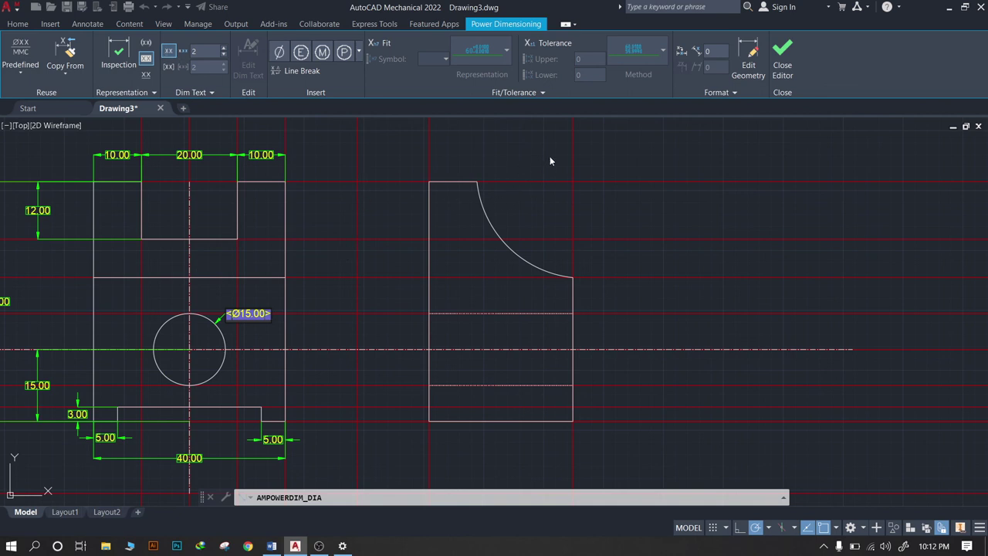
pyautogui.scroll(2, 548, 193)
pyautogui.scroll(-3, 556, 247)
pyautogui.moveTo(558, 254); pyautogui.dragTo(496, 224, button='middle')
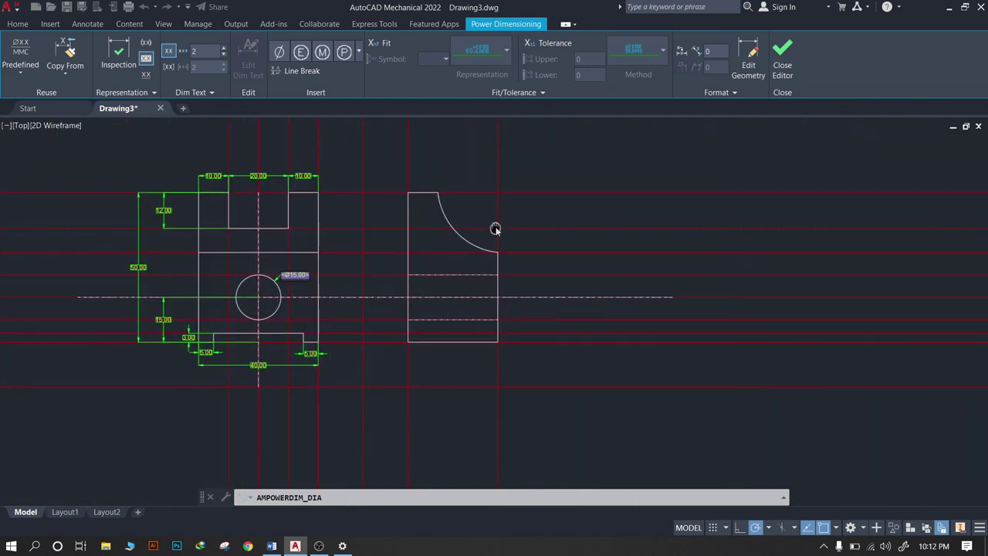
# Complete the Ø15.00 diameter and dimension the side view's 30.00 bottom width
pyautogui.press('Return')
pyautogui.scroll(2, 414, 440)
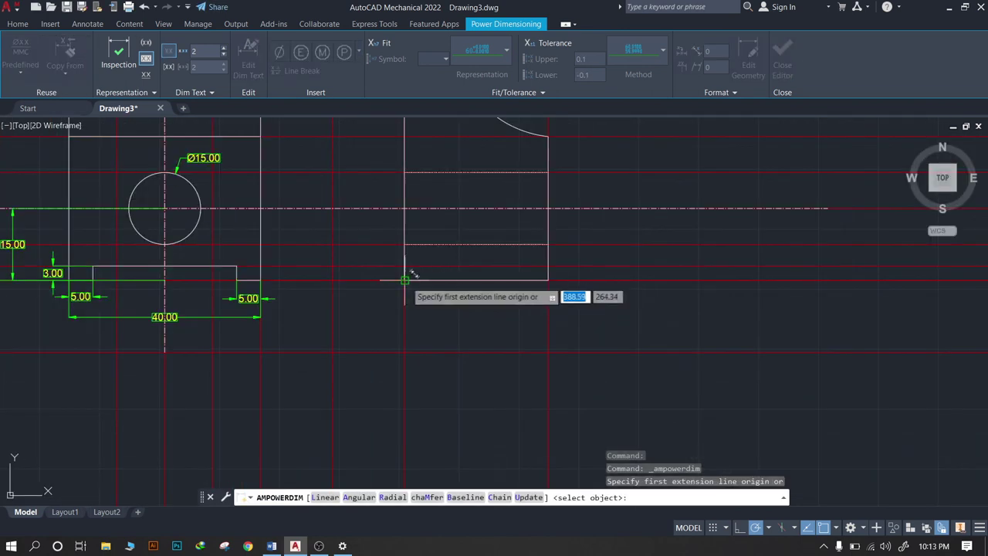
pyautogui.click(404, 280)
pyautogui.click(548, 280)
pyautogui.click(476, 317)
pyautogui.moveTo(594, 181); pyautogui.dragTo(499, 265, button='middle')
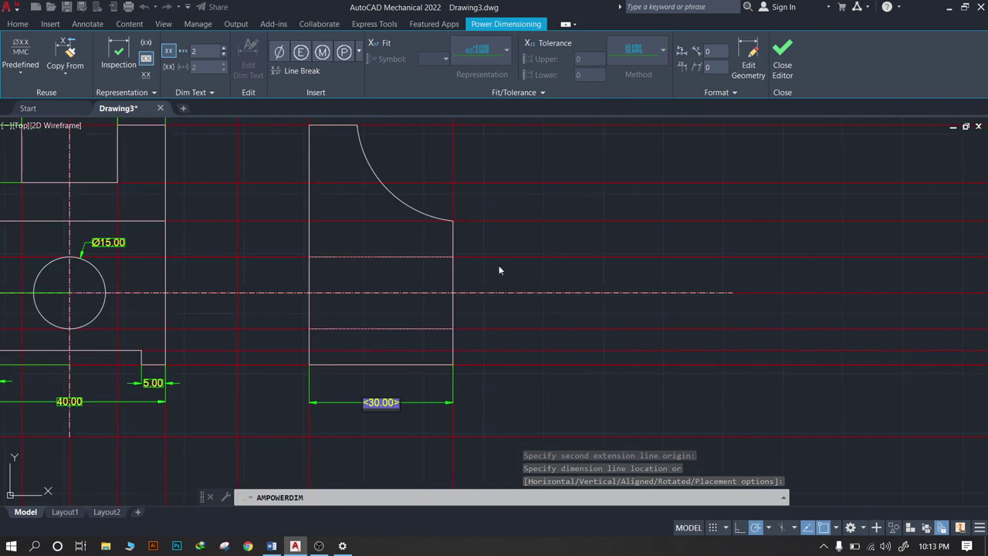
pyautogui.press('Return')
# Add the side view's 30.00 vertical height and 10.00 top width dimensions
pyautogui.click(453, 221)
pyautogui.click(453, 364)
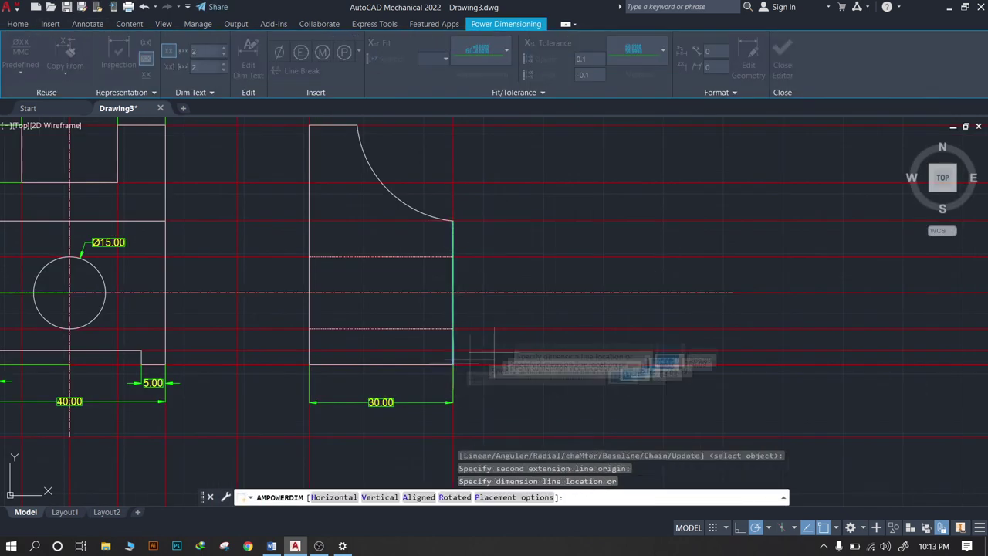
pyautogui.click(498, 302)
pyautogui.moveTo(584, 293); pyautogui.dragTo(615, 401, button='middle')
pyautogui.click(360, 203)
pyautogui.click(389, 203)
pyautogui.click(386, 171)
pyautogui.moveTo(399, 265)
pyautogui.mouseDown(button='middle')
pyautogui.moveTo(512, 269)
pyautogui.moveTo(359, 350)
pyautogui.mouseUp(button='middle')
pyautogui.click(376, 290)
pyautogui.press('Escape')
# Place a jogged R22.50 radius dimension on the side view's arc
pyautogui.click(120, 62)
pyautogui.click(379, 318)
pyautogui.click(420, 280)
pyautogui.click(395, 289)
pyautogui.click(517, 235)
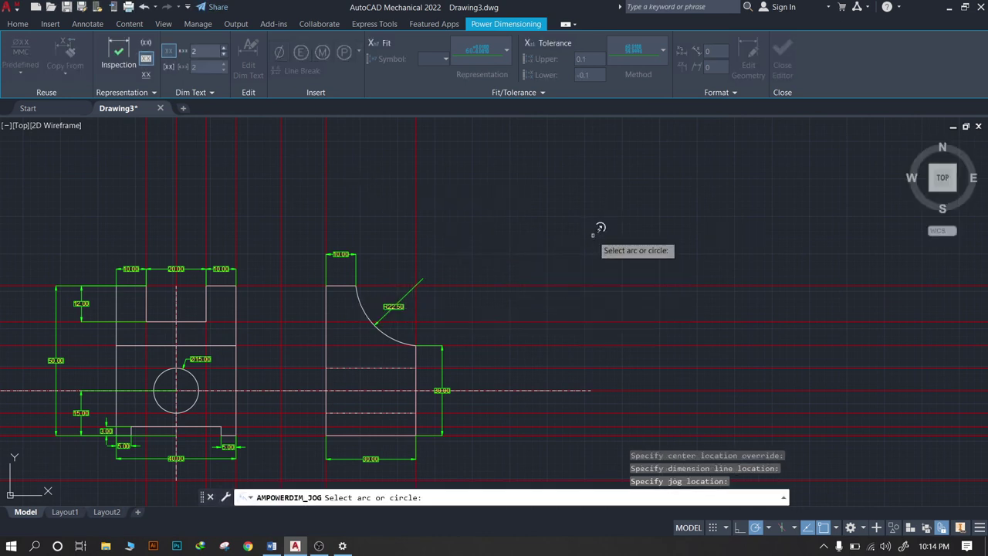
pyautogui.press('Escape')
pyautogui.press('Escape')
pyautogui.click(510, 237)
pyautogui.press('Escape')
pyautogui.scroll(-3, 655, 281)
pyautogui.scroll(3, 474, 323)
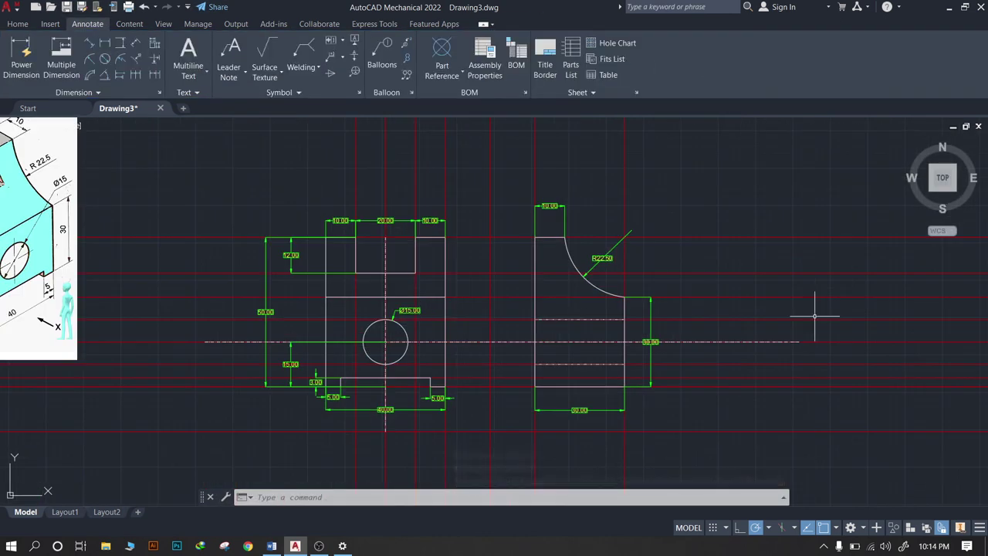